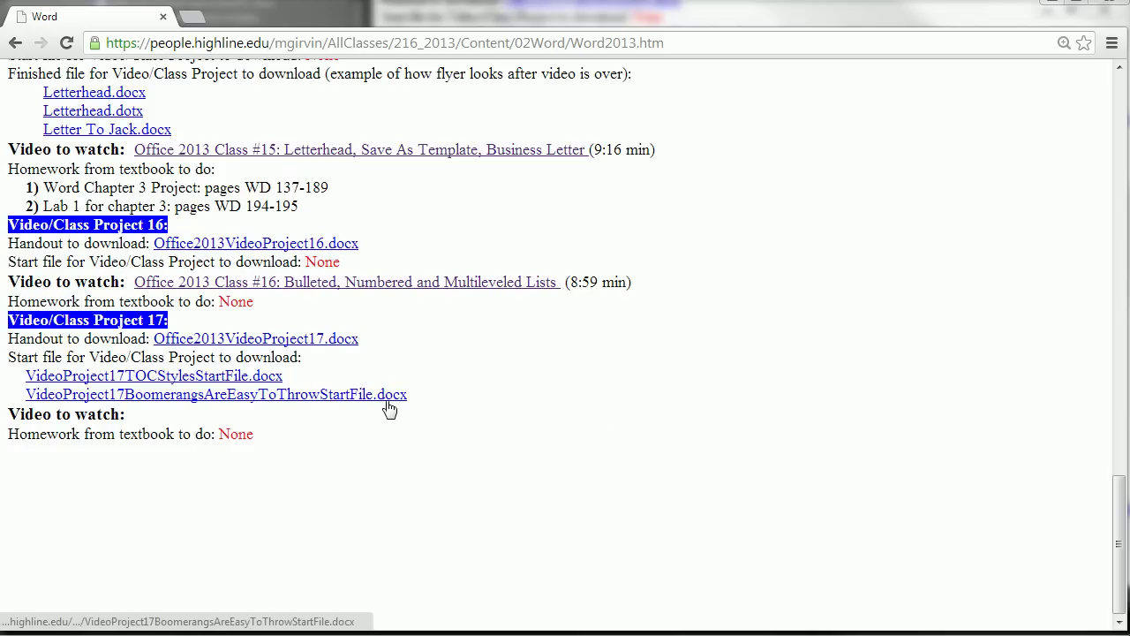
Switch to the 02Word folder in the file explorer and open VideoProject17TOCStylesStartFile.docx.
{"action": "key", "text": "alt+Tab"}
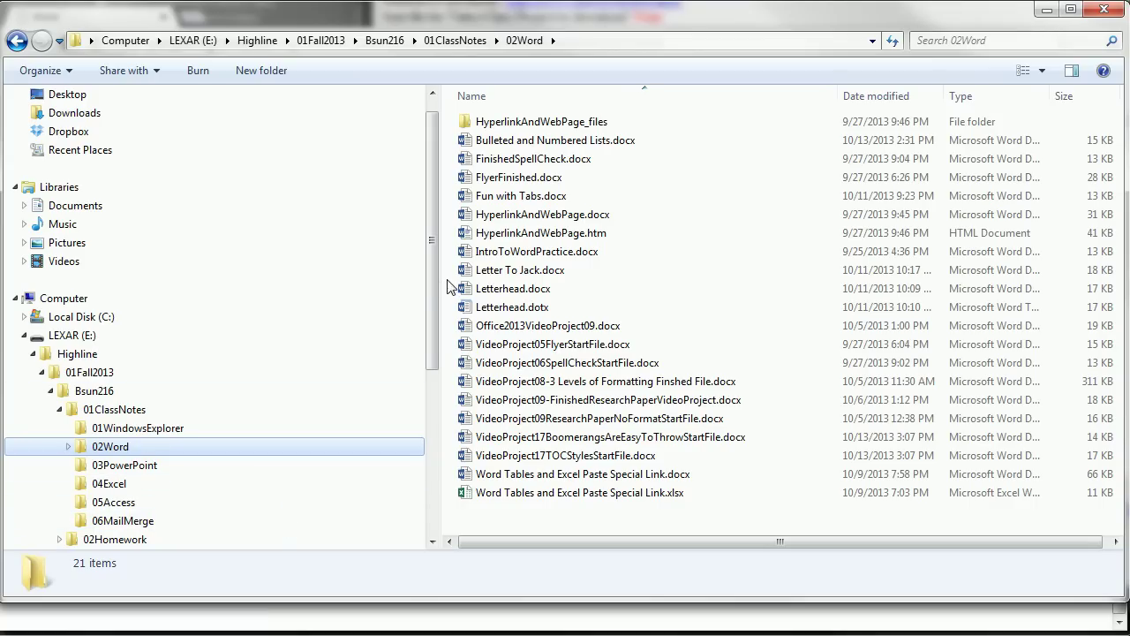
{"action": "left_click_drag", "start_coordinate": [431, 294], "coordinate": [429, 339]}
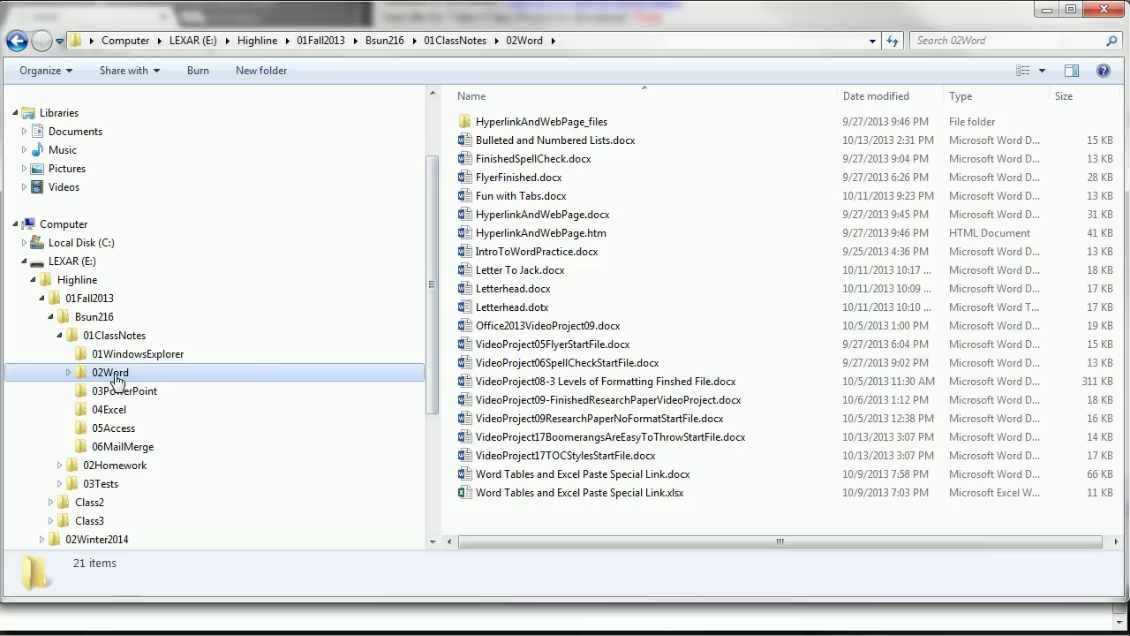
{"action": "left_click", "coordinate": [625, 442]}
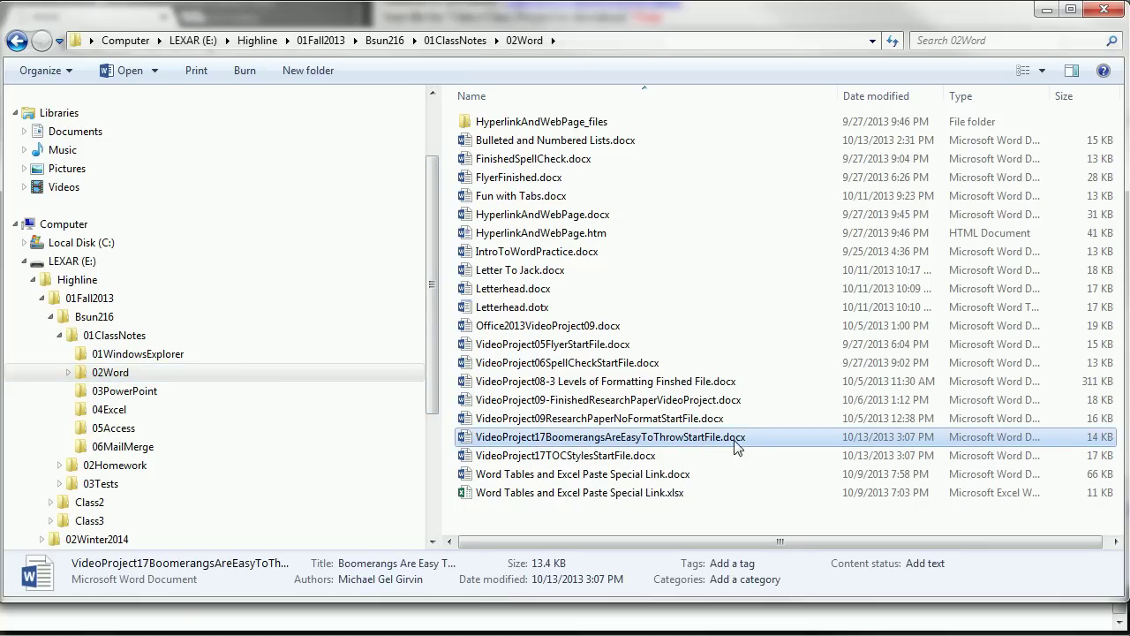
{"action": "left_click", "coordinate": [530, 455]}
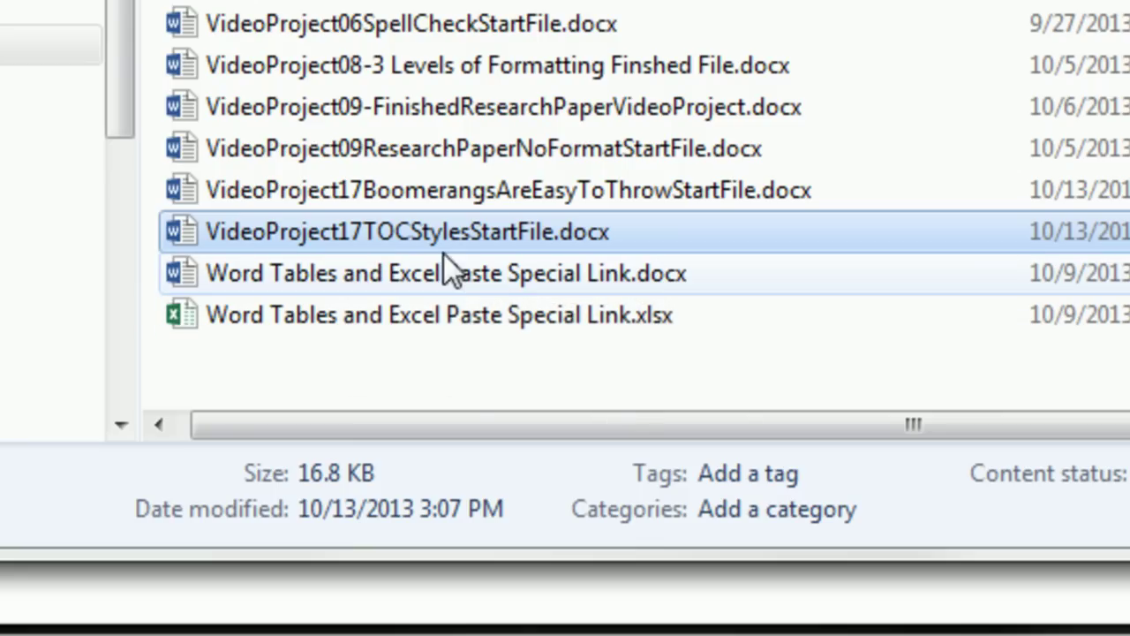
{"action": "double_click", "coordinate": [538, 240]}
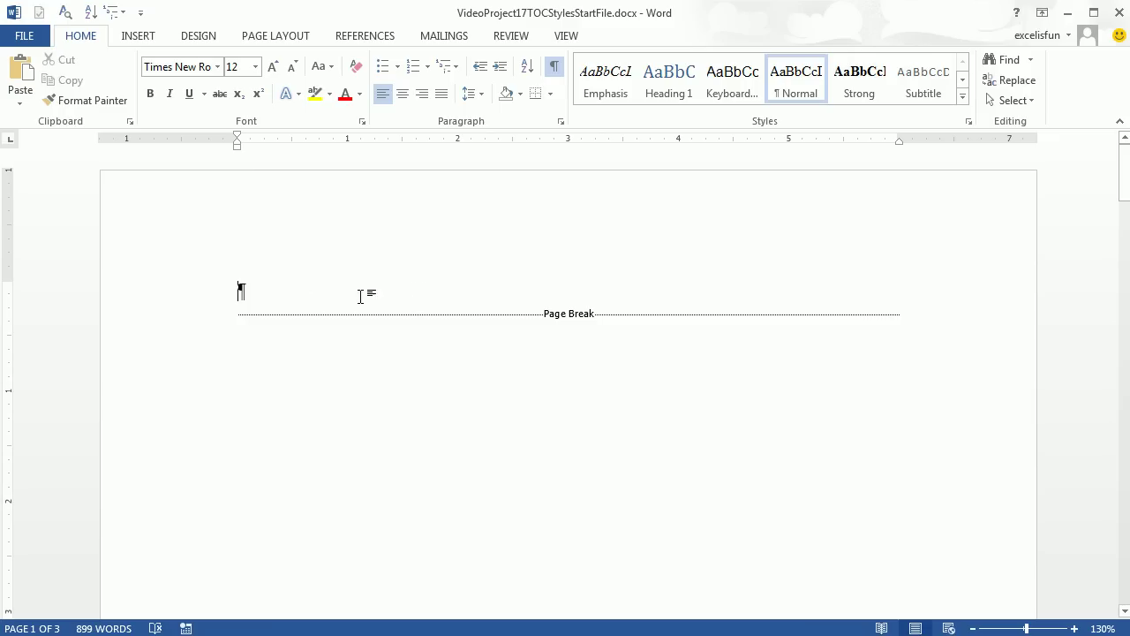
Examine the document's section headings and the body text beneath them, from Introduction through to page 3.
{"action": "scroll", "coordinate": [559, 324], "scroll_direction": "down", "scroll_amount": 10}
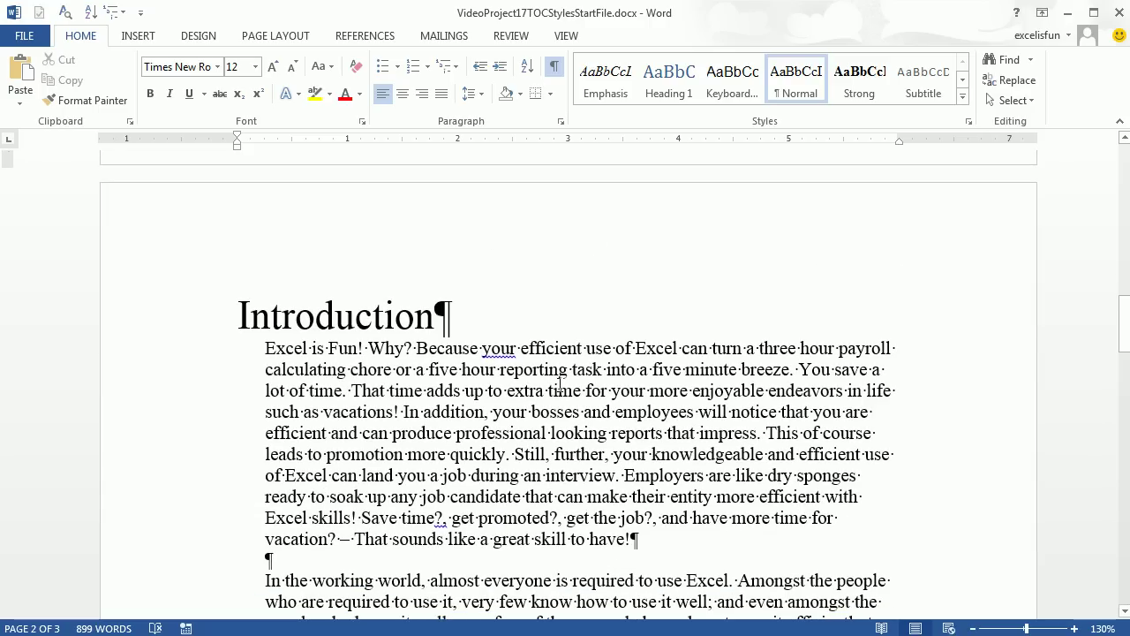
{"action": "left_click", "coordinate": [162, 325]}
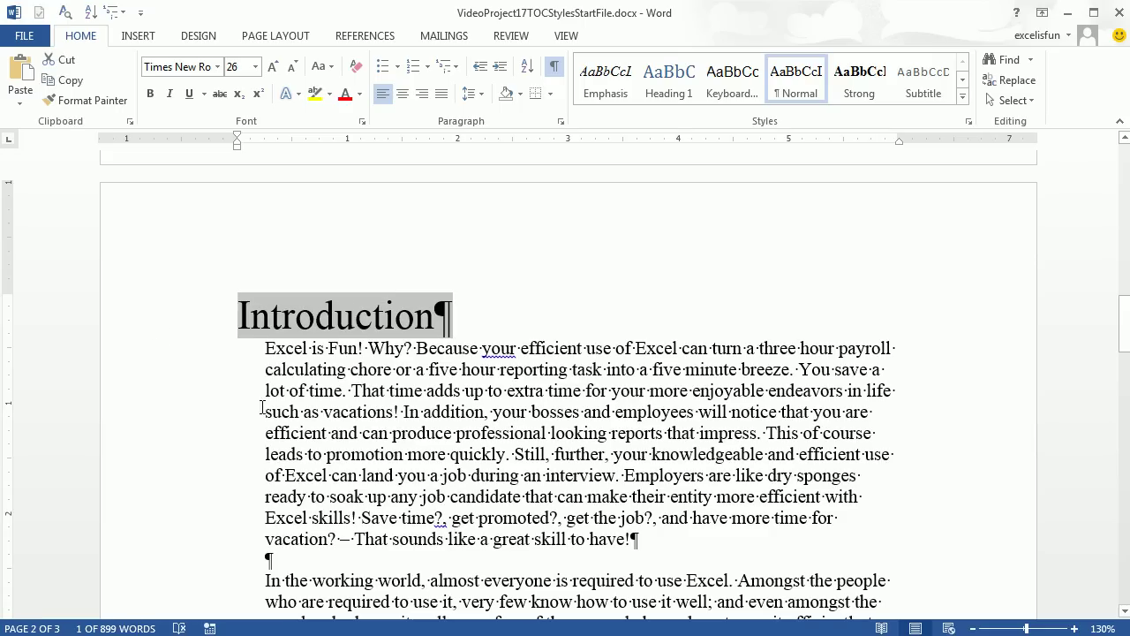
{"action": "scroll", "coordinate": [177, 345], "scroll_direction": "down", "scroll_amount": 5}
{"action": "left_click", "coordinate": [149, 305]}
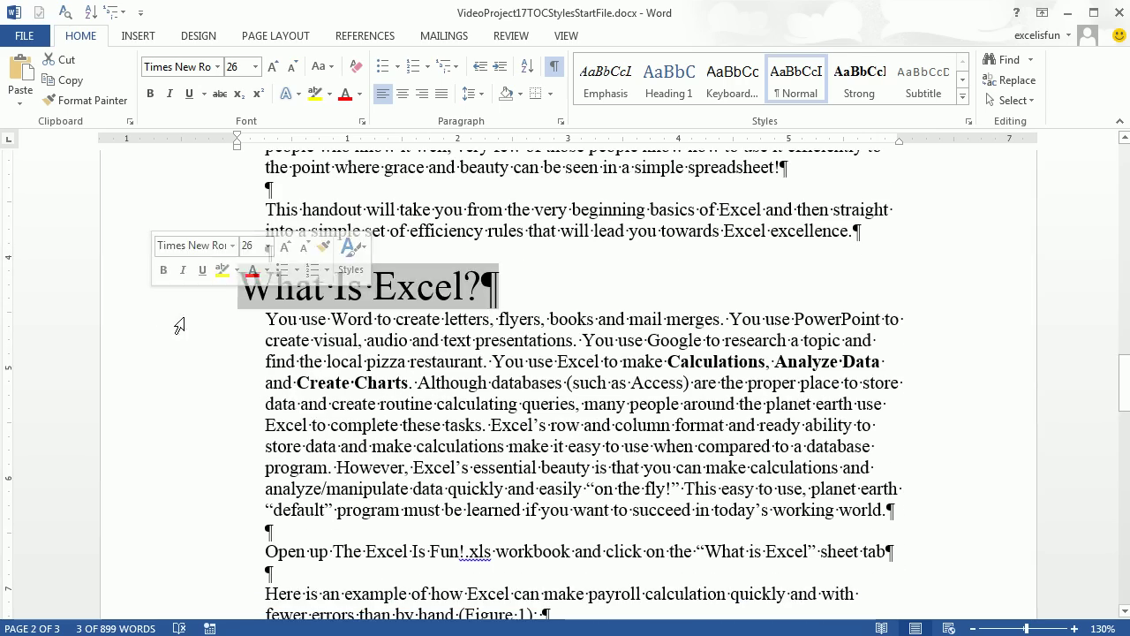
{"action": "scroll", "coordinate": [150, 318], "scroll_direction": "down", "scroll_amount": 5}
{"action": "left_click", "coordinate": [147, 296]}
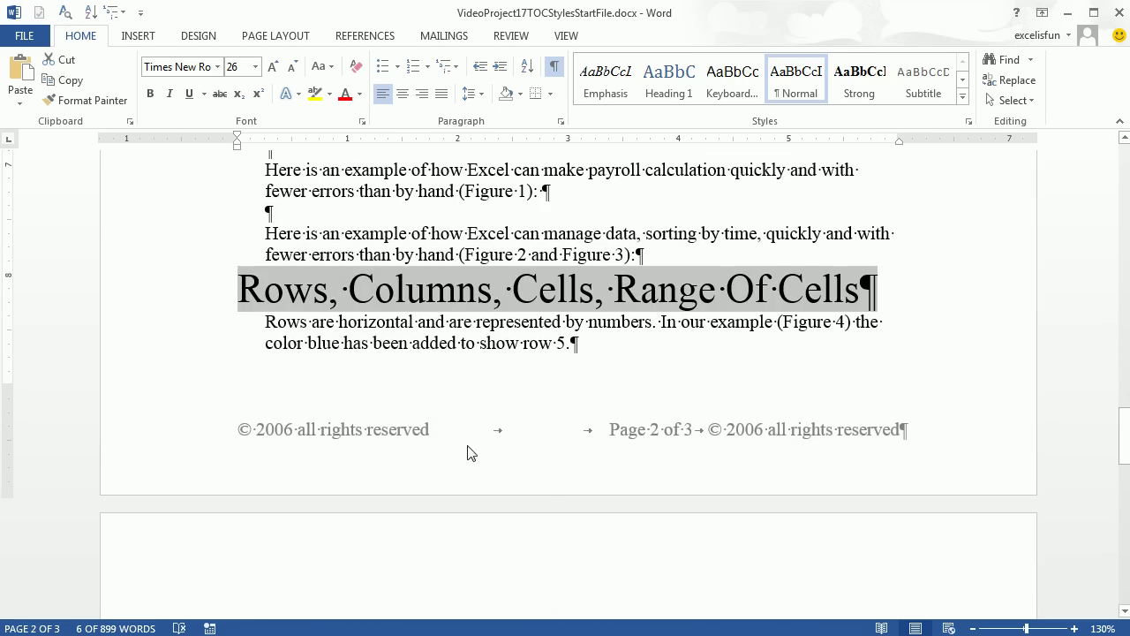
{"action": "scroll", "coordinate": [556, 514], "scroll_direction": "up", "scroll_amount": 15}
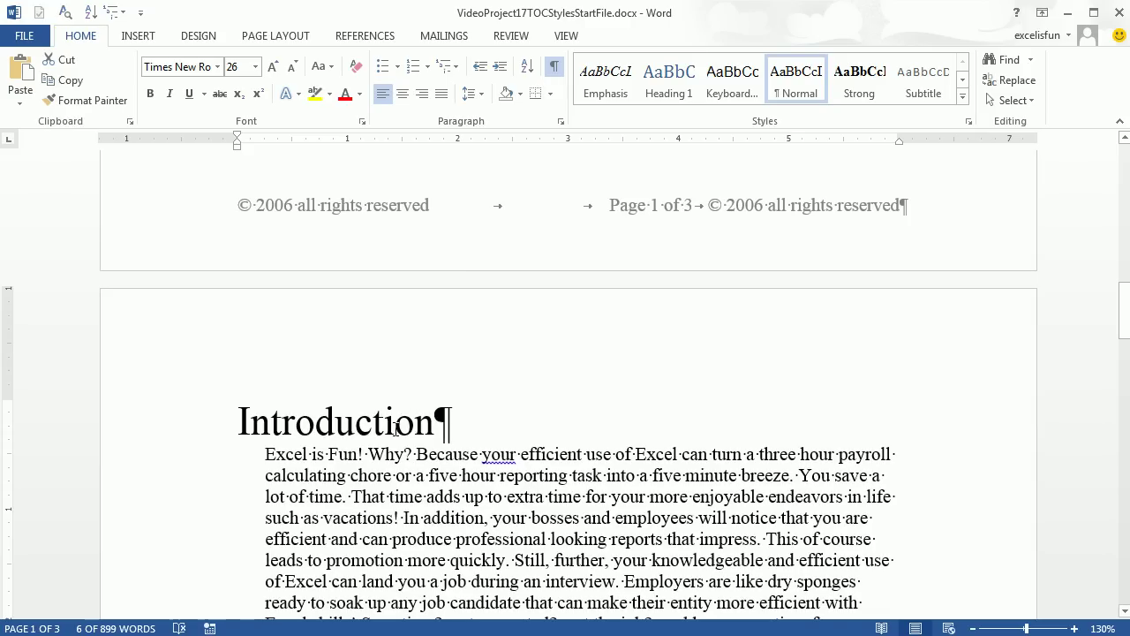
{"action": "left_click", "coordinate": [170, 435]}
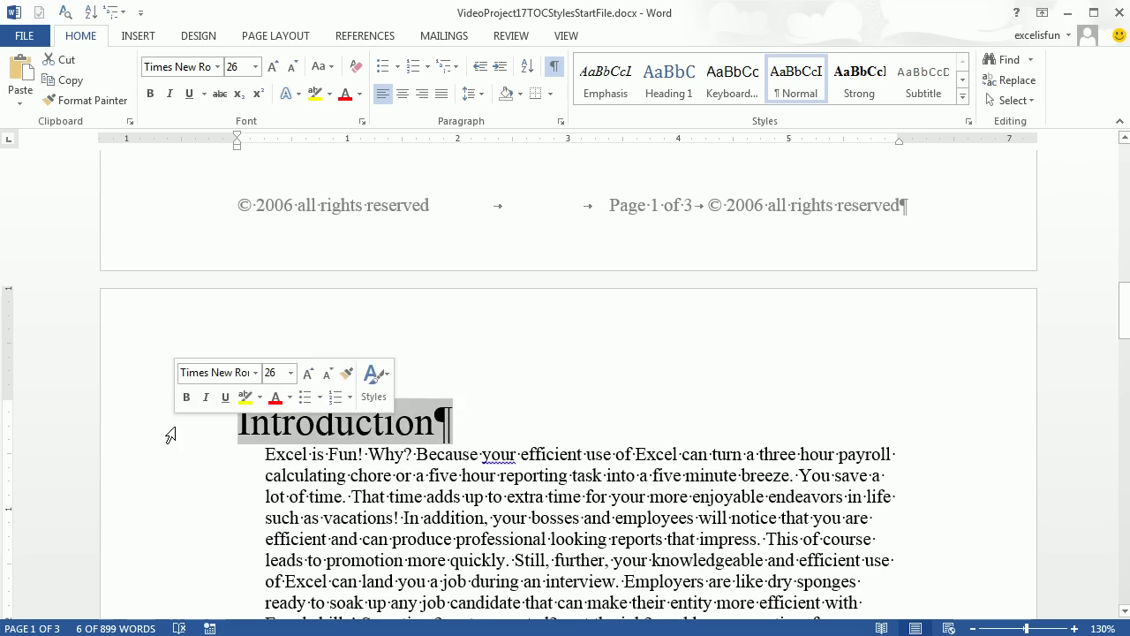
{"action": "scroll", "coordinate": [171, 436], "scroll_direction": "down", "scroll_amount": 9}
{"action": "left_click", "coordinate": [156, 450]}
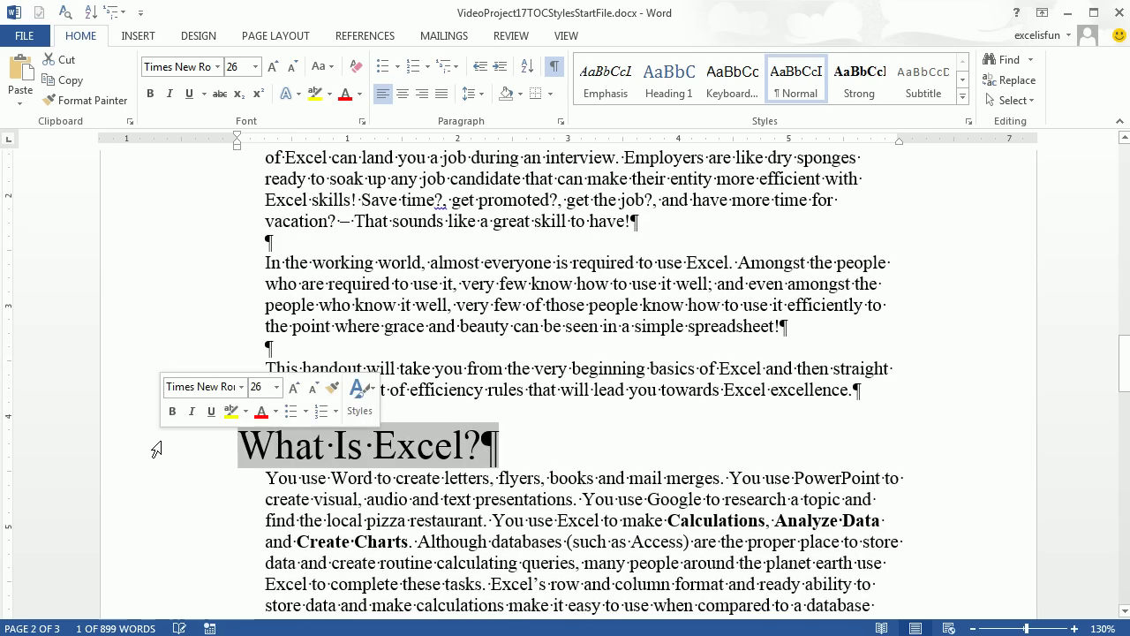
{"action": "scroll", "coordinate": [156, 450], "scroll_direction": "down", "scroll_amount": 9}
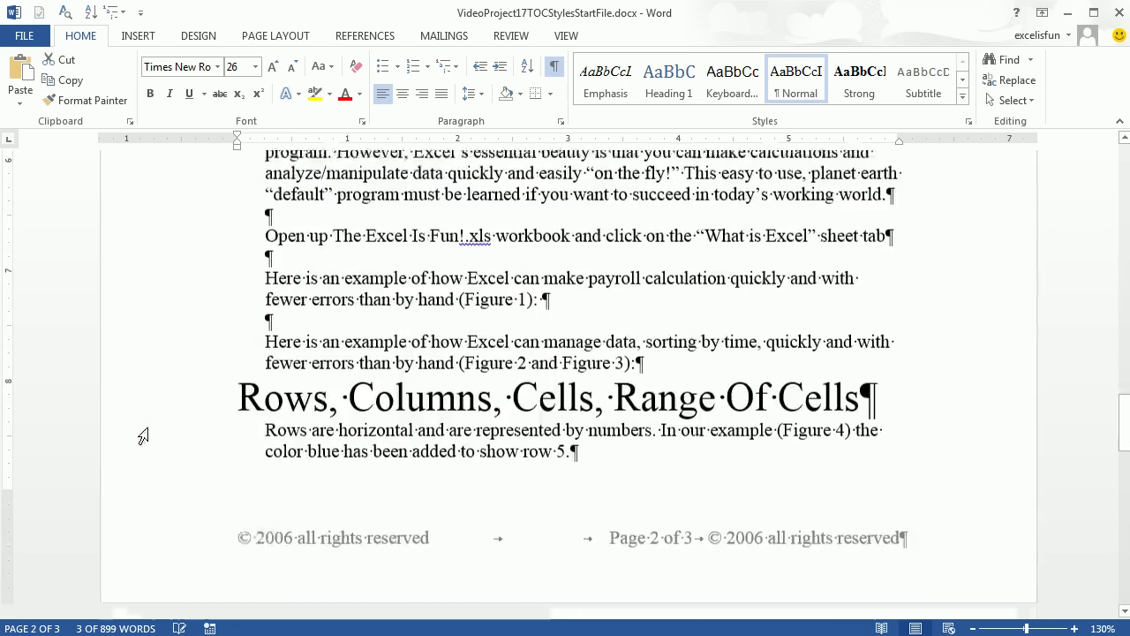
{"action": "left_click", "coordinate": [143, 406]}
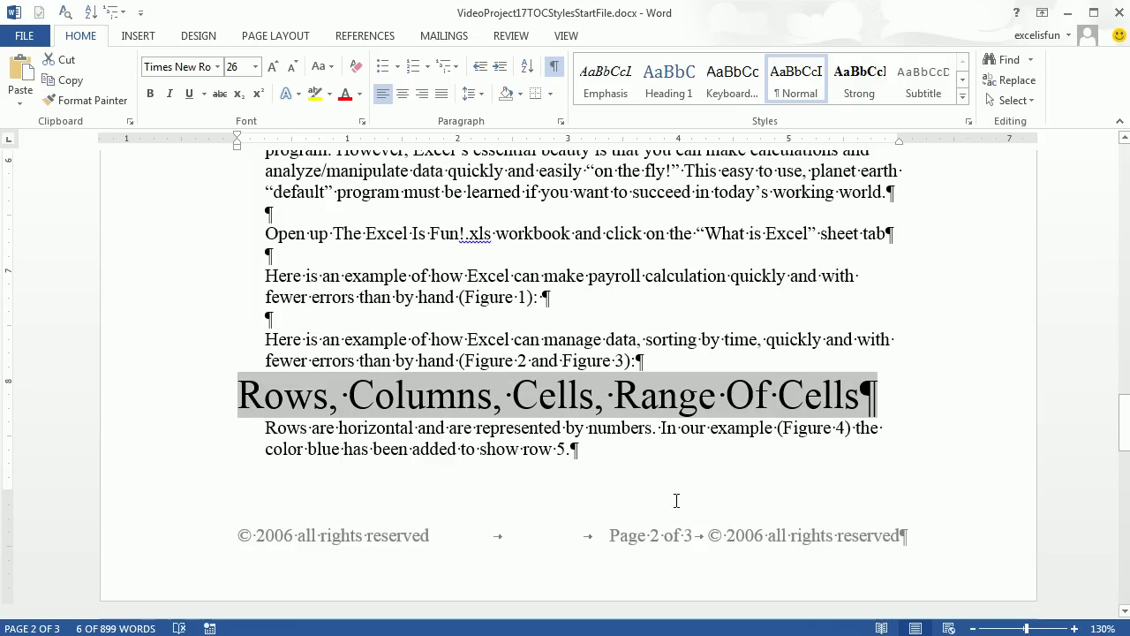
{"action": "scroll", "coordinate": [676, 501], "scroll_direction": "down", "scroll_amount": 5}
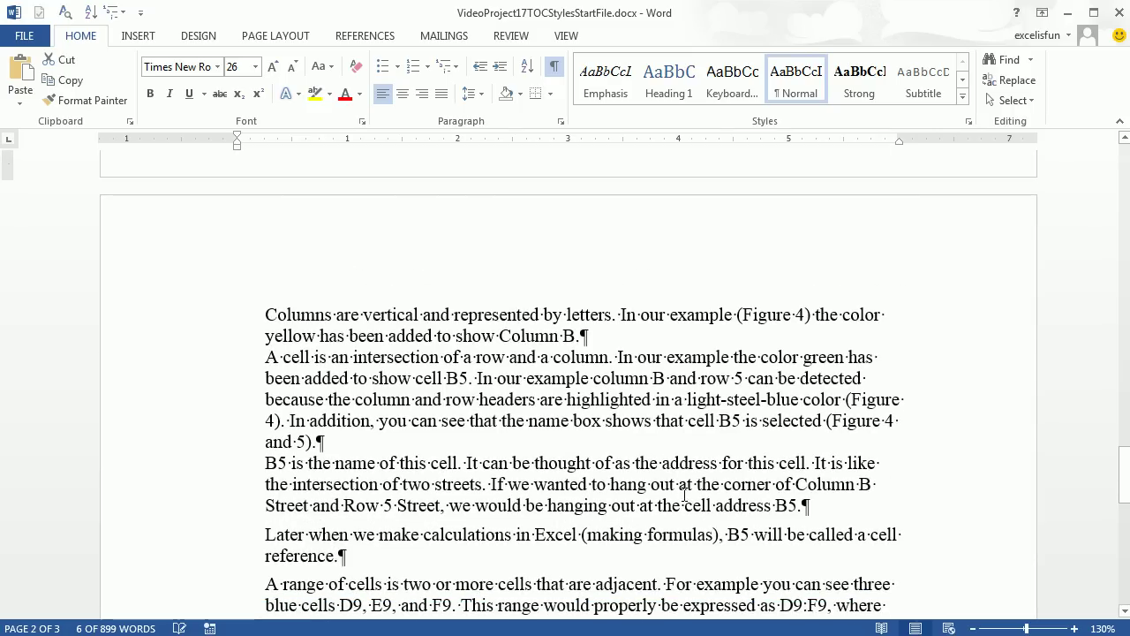
{"action": "scroll", "coordinate": [684, 494], "scroll_direction": "up", "scroll_amount": 5}
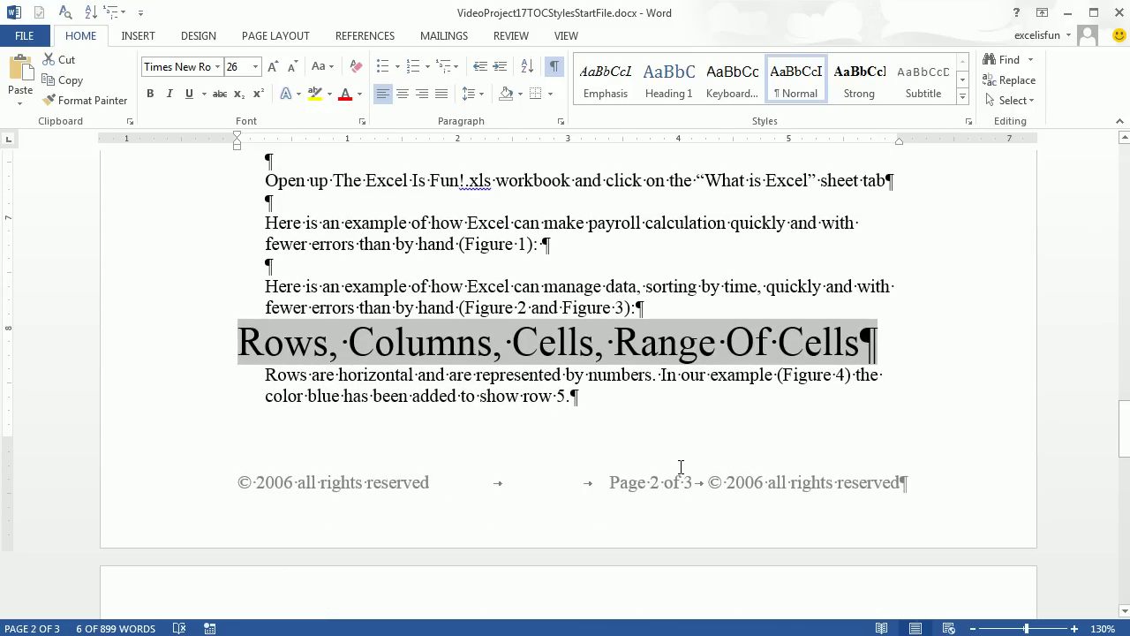
{"action": "scroll", "coordinate": [729, 369], "scroll_direction": "up", "scroll_amount": 10}
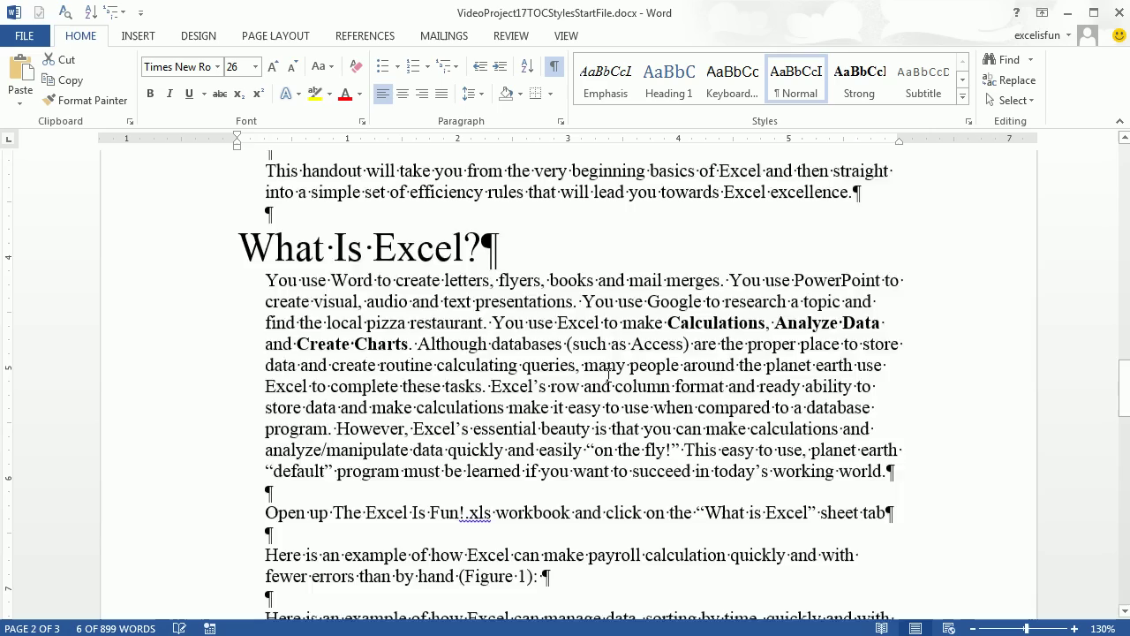
{"action": "scroll", "coordinate": [730, 369], "scroll_direction": "up", "scroll_amount": 5}
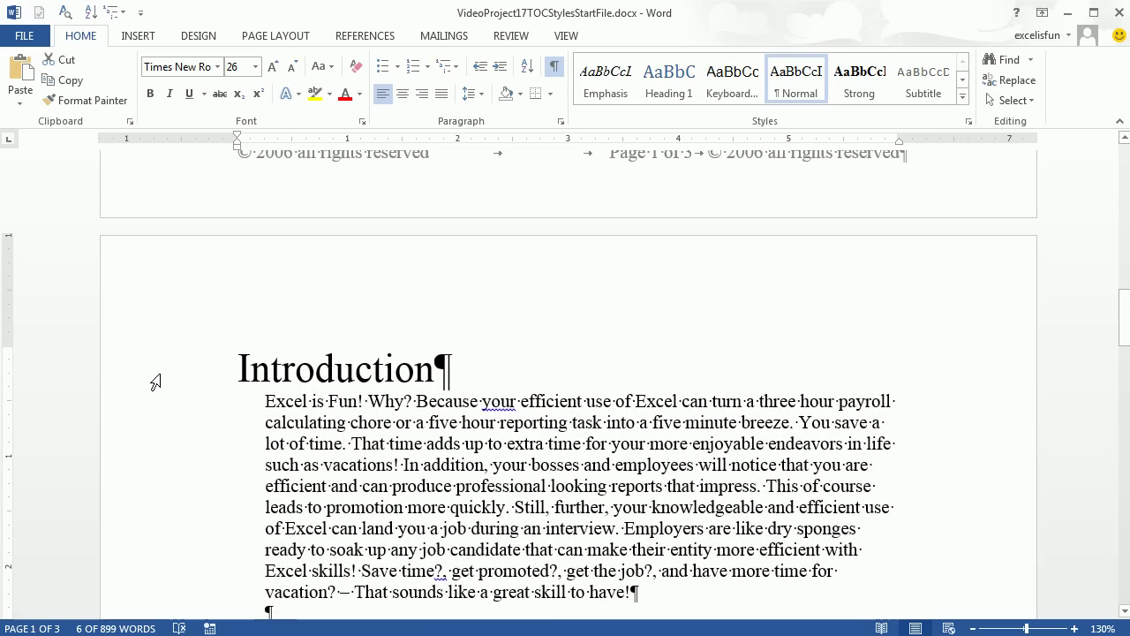
Apply the Heading 1 style to the Introduction, What Is Excel?, Rows, Columns, Cells, Range Of Cells, and Worksheet, Sheet Tab, Workbook headings together.
{"action": "scroll", "coordinate": [214, 374], "scroll_direction": "down", "scroll_amount": 8, "text": "ctrl"}
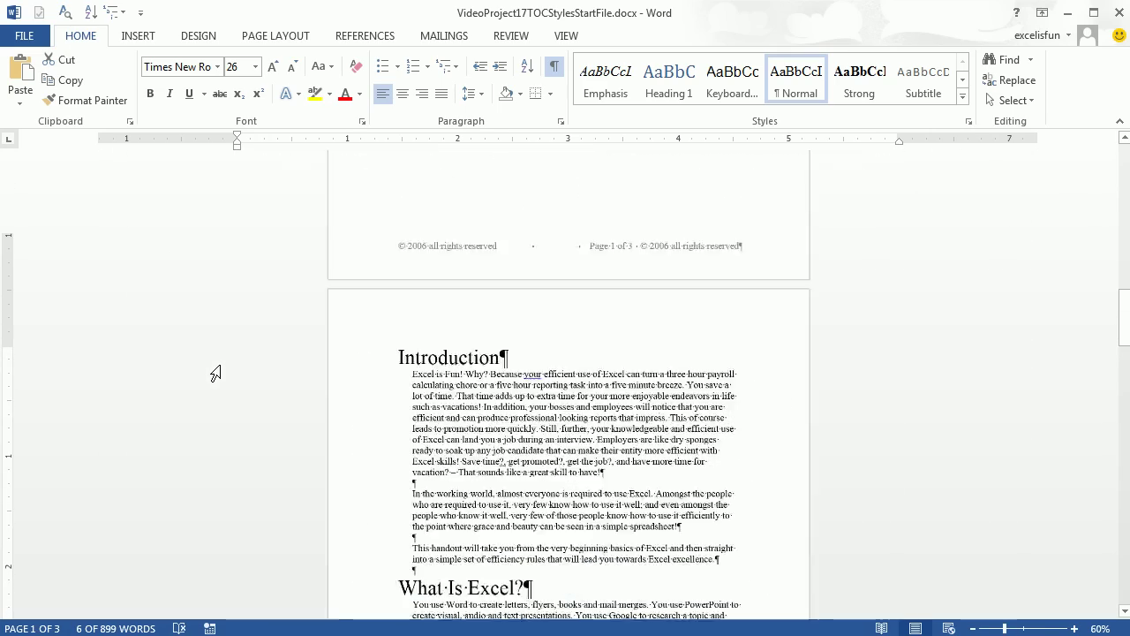
{"action": "scroll", "coordinate": [214, 373], "scroll_direction": "down", "scroll_amount": 1, "text": "ctrl"}
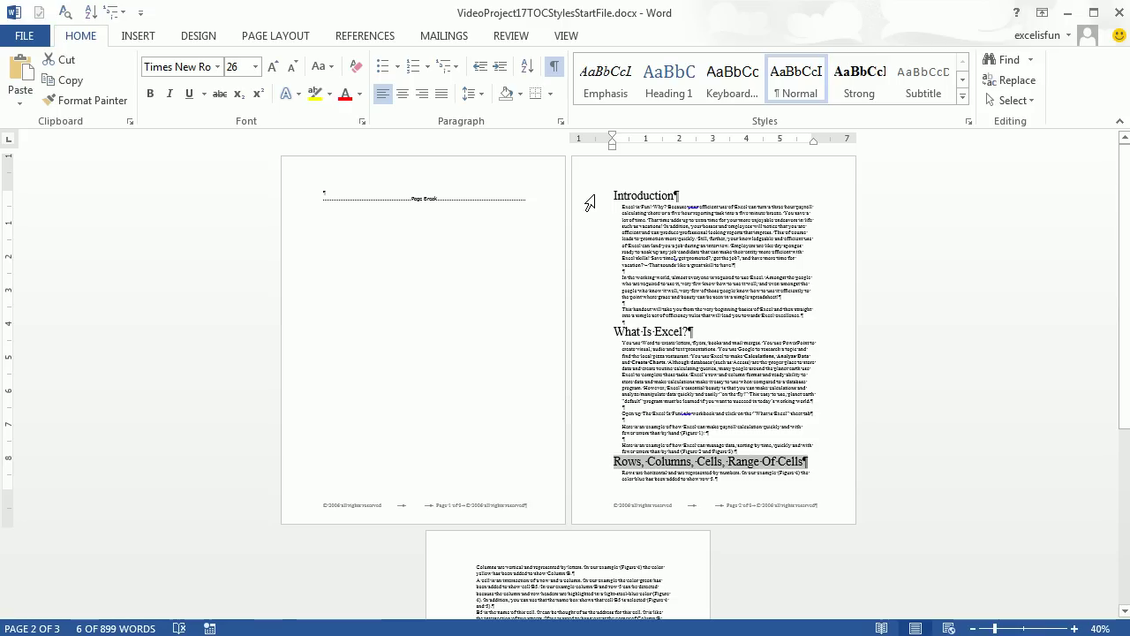
{"action": "left_click", "coordinate": [589, 203]}
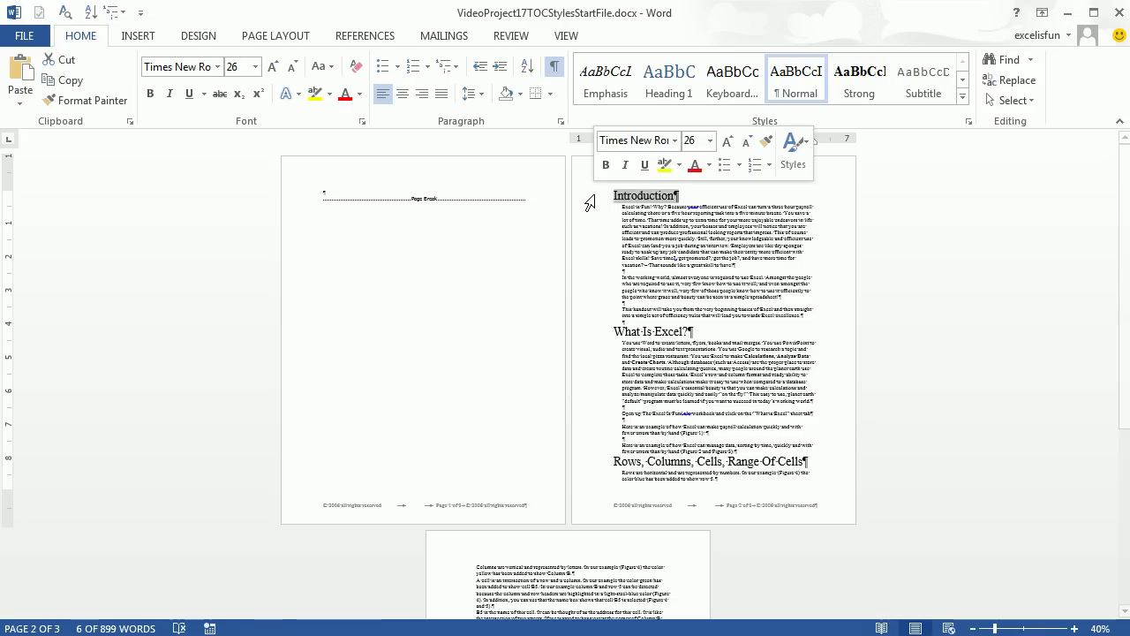
{"action": "left_click", "coordinate": [586, 334], "text": "ctrl"}
{"action": "left_click", "coordinate": [583, 468], "text": "ctrl"}
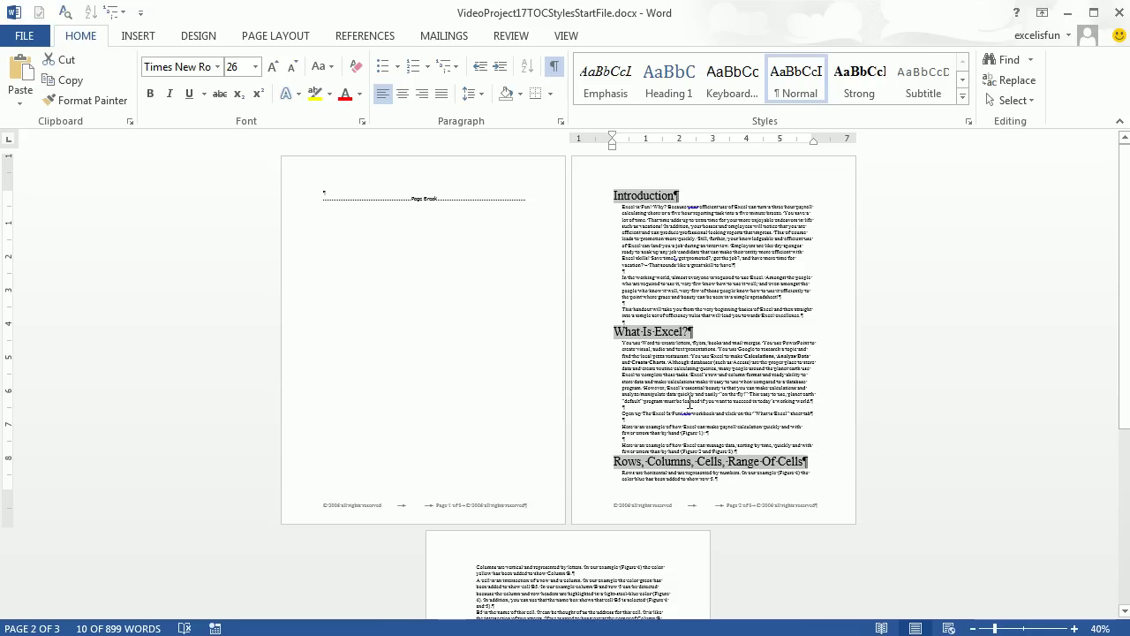
{"action": "scroll", "coordinate": [688, 362], "scroll_direction": "up", "scroll_amount": 3}
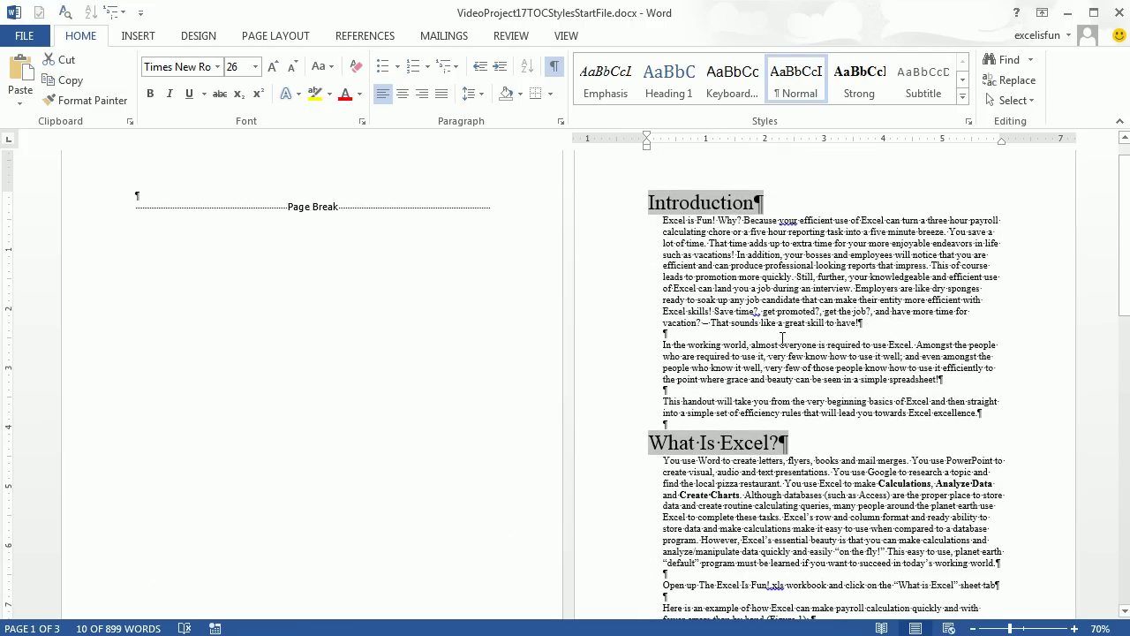
{"action": "scroll", "coordinate": [782, 339], "scroll_direction": "down", "scroll_amount": 10}
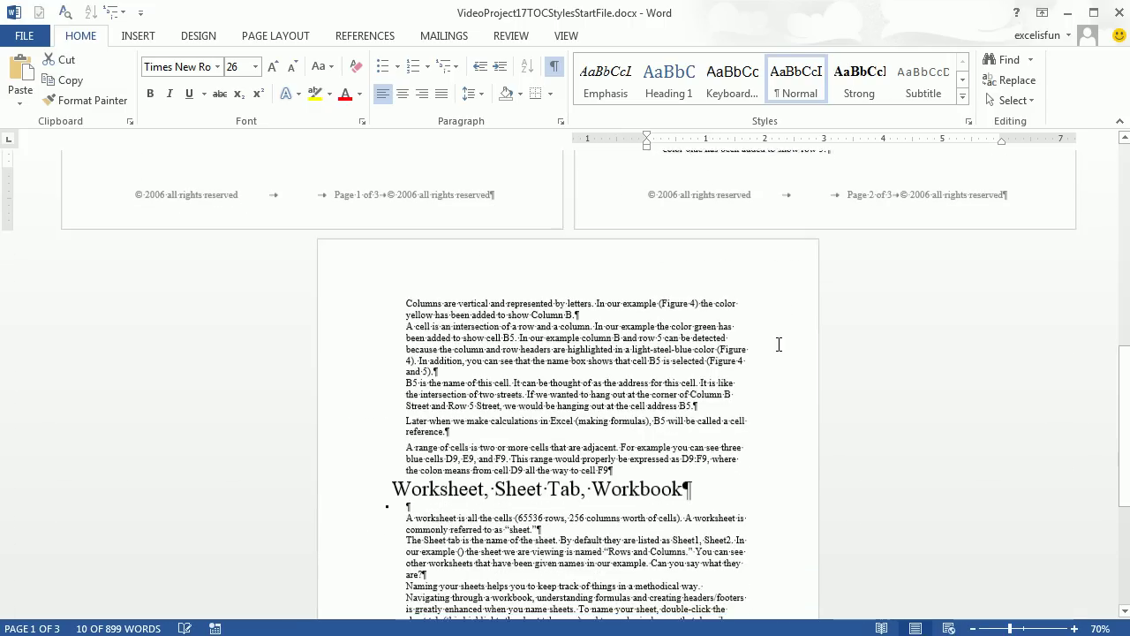
{"action": "scroll", "coordinate": [779, 344], "scroll_direction": "down", "scroll_amount": 3}
{"action": "left_click", "coordinate": [348, 406]}
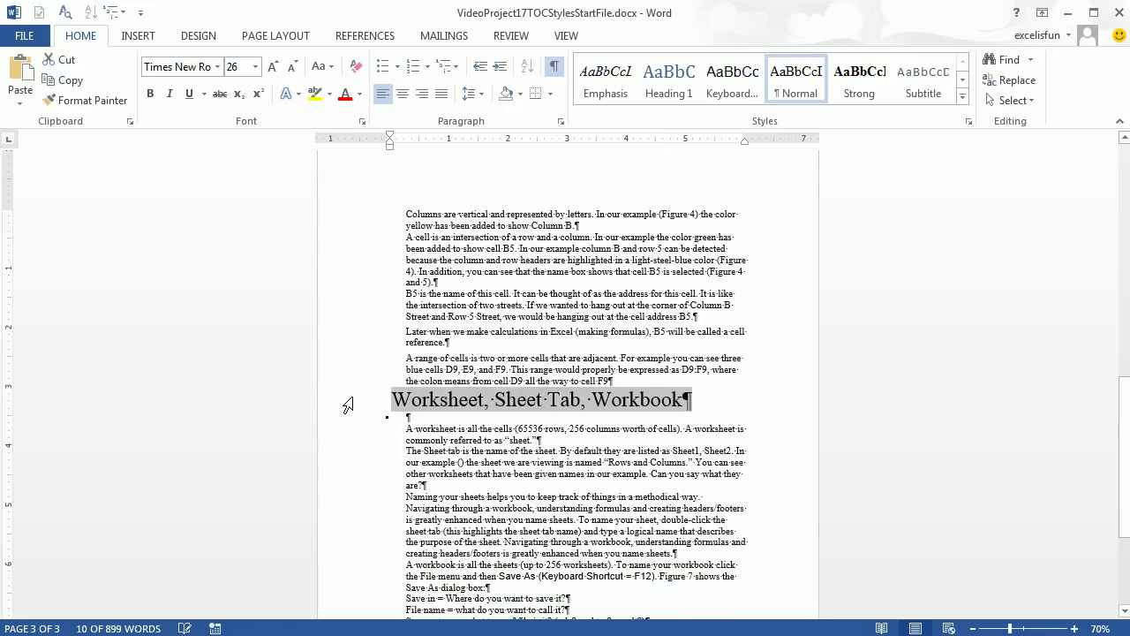
{"action": "scroll", "coordinate": [500, 396], "scroll_direction": "down", "scroll_amount": 5}
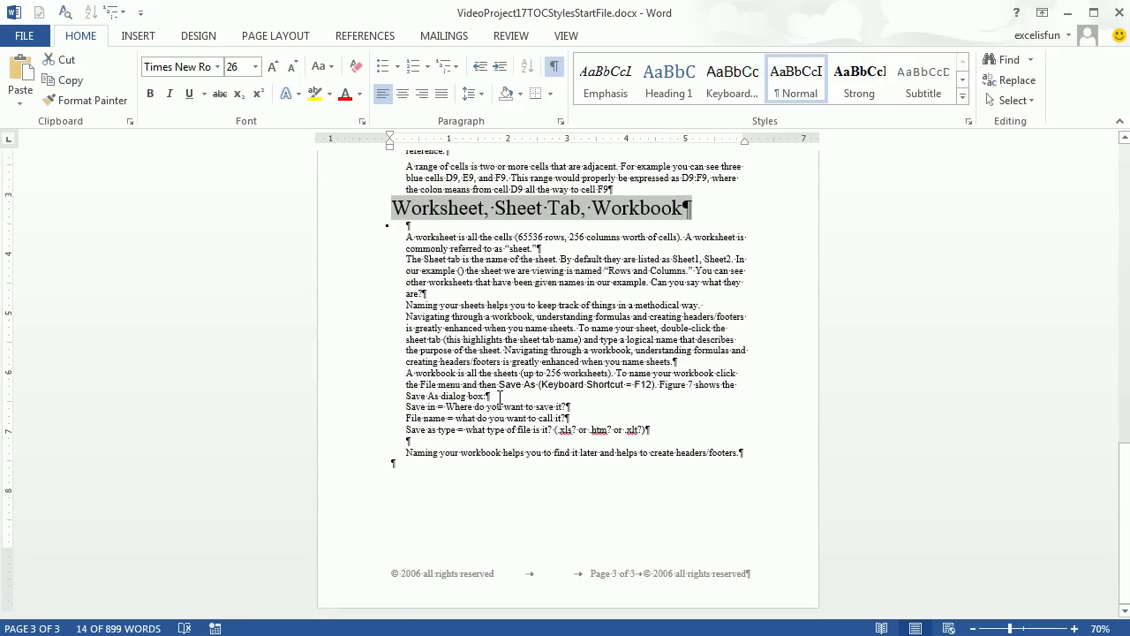
{"action": "scroll", "coordinate": [500, 397], "scroll_direction": "up", "scroll_amount": 20}
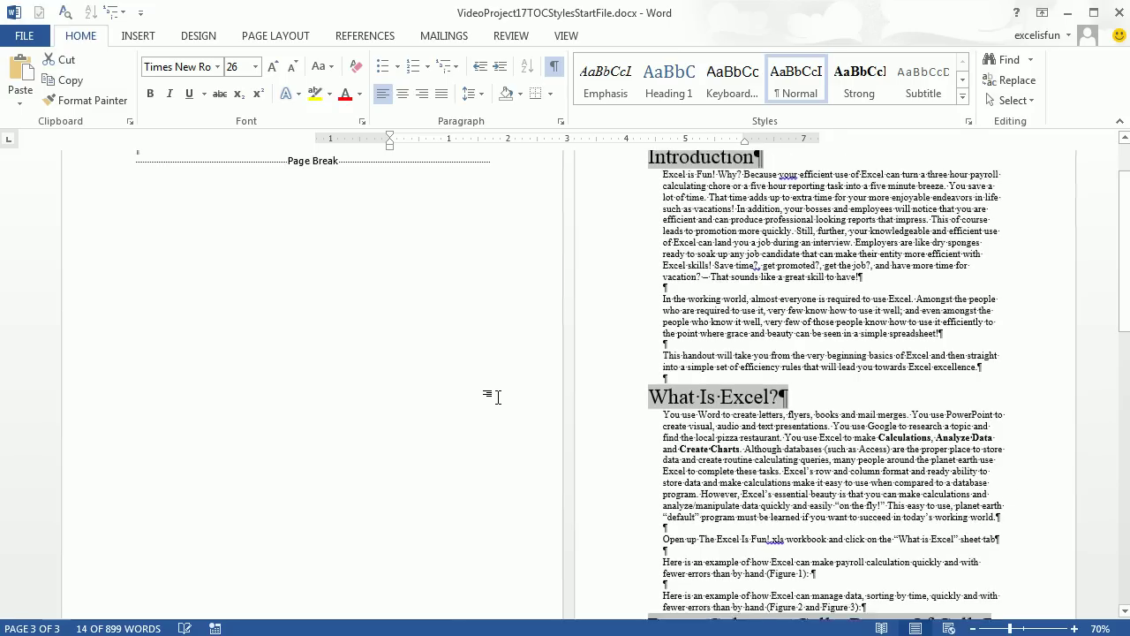
{"action": "scroll", "coordinate": [497, 397], "scroll_direction": "up", "scroll_amount": 3}
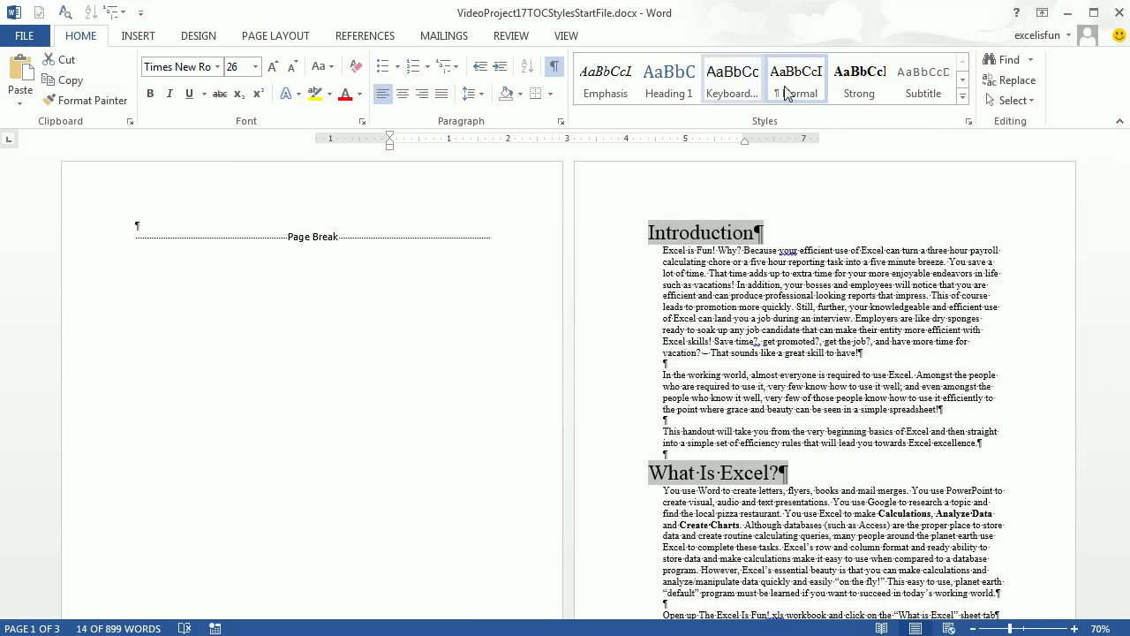
{"action": "left_click", "coordinate": [668, 79]}
{"action": "scroll", "coordinate": [693, 276], "scroll_direction": "down", "scroll_amount": 10}
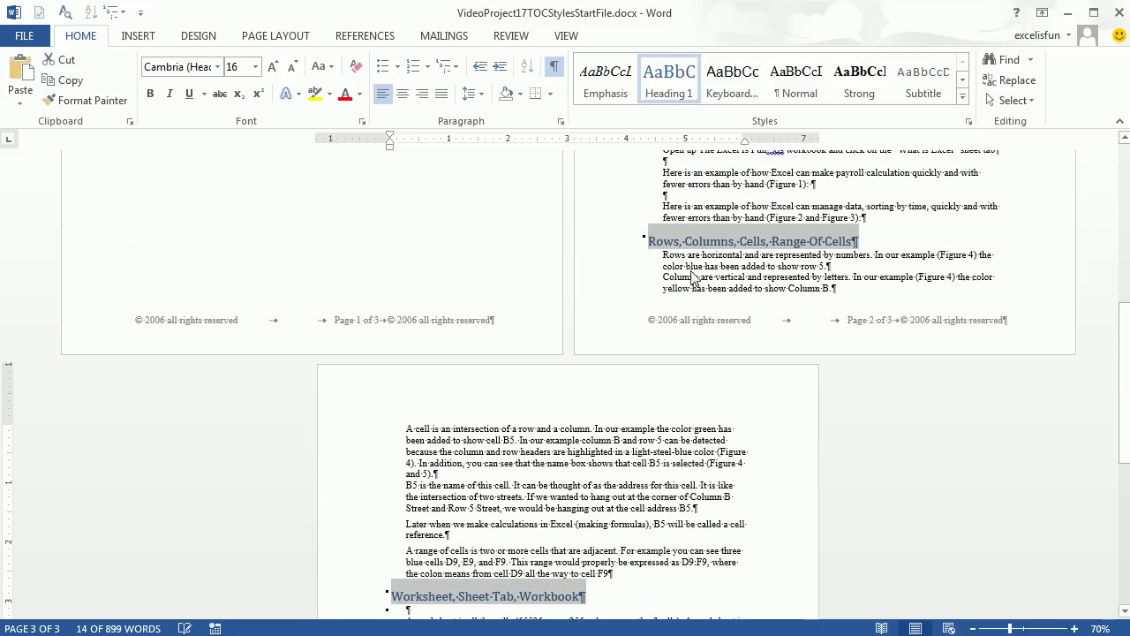
{"action": "scroll", "coordinate": [704, 397], "scroll_direction": "up", "scroll_amount": 10}
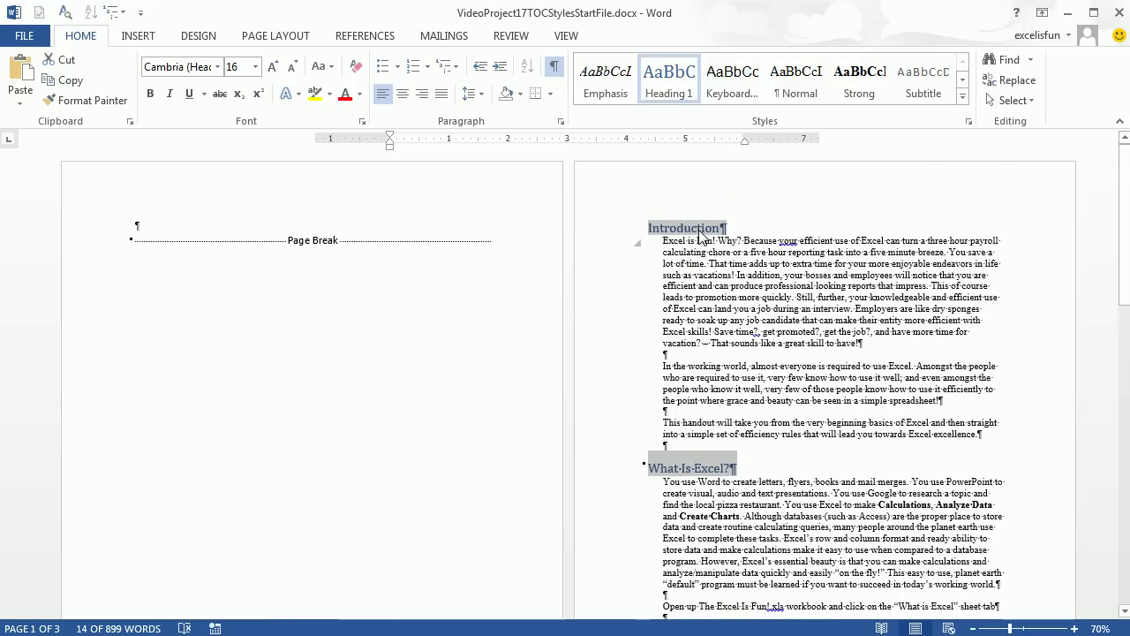
Modify the Heading 1 style to use the Automatic font color and a 24 pt font size.
{"action": "right_click", "coordinate": [674, 79]}
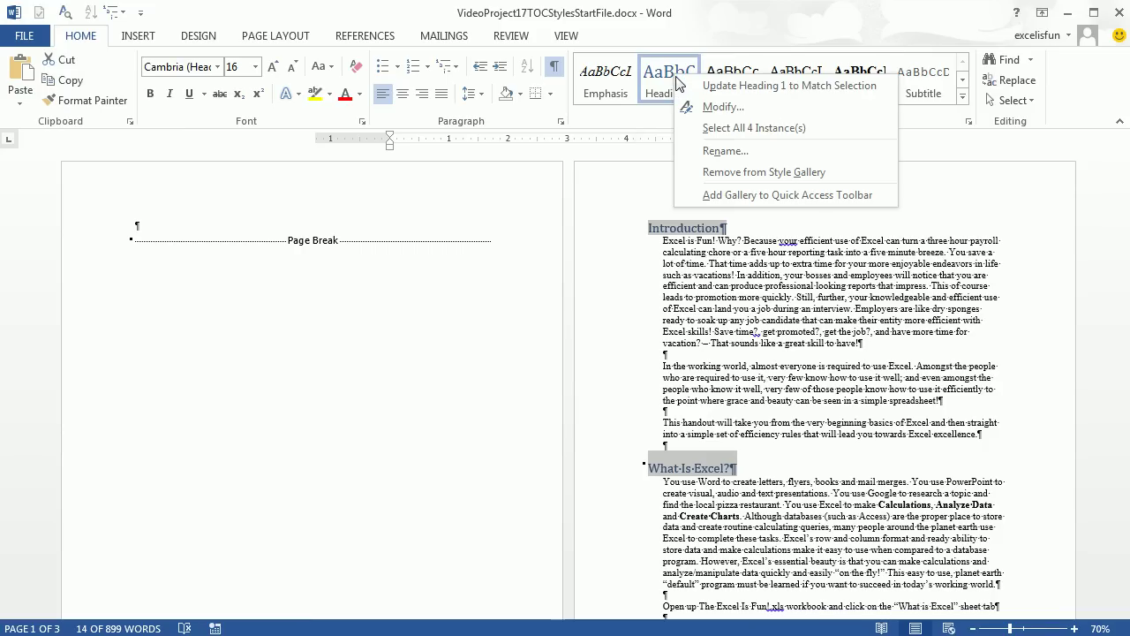
{"action": "left_click", "coordinate": [720, 108]}
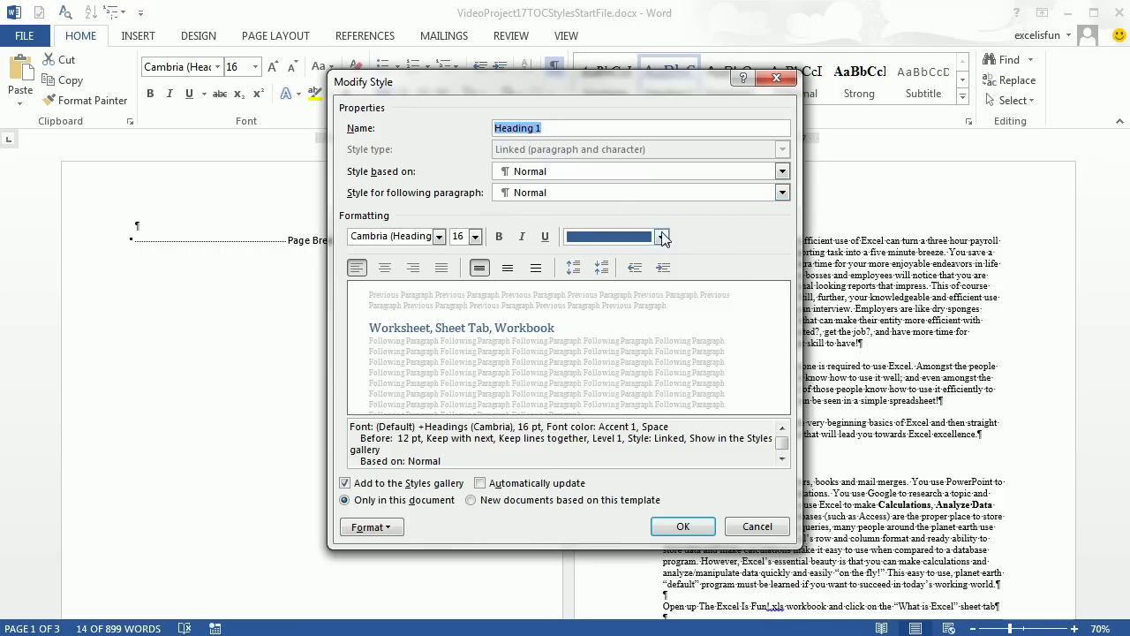
{"action": "left_click", "coordinate": [663, 237]}
{"action": "left_click", "coordinate": [578, 255]}
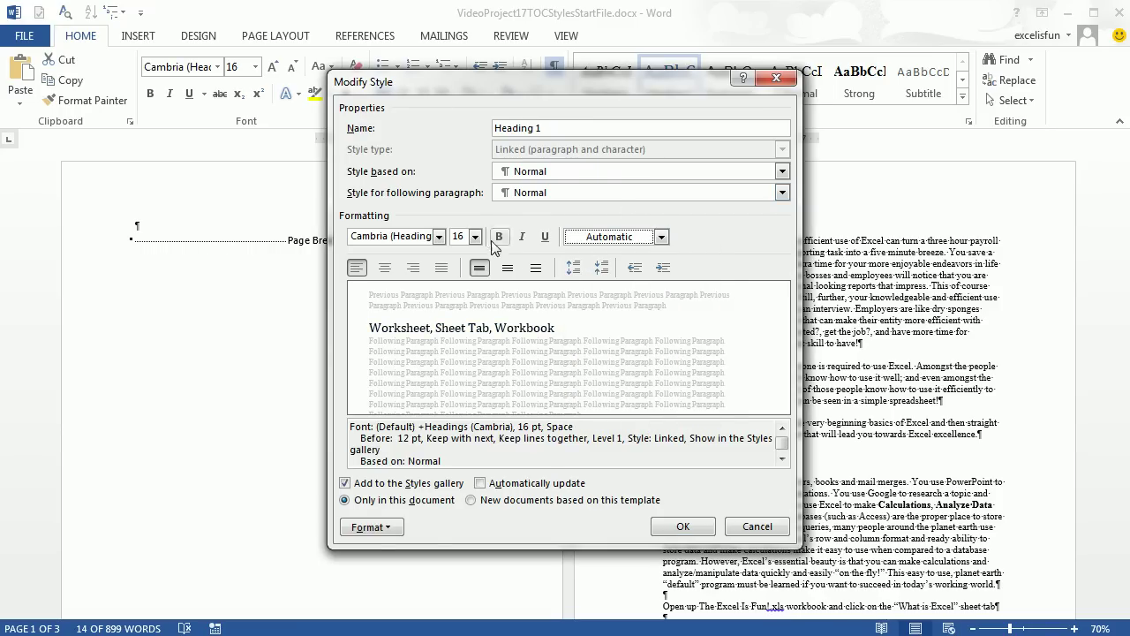
{"action": "left_click", "coordinate": [475, 237]}
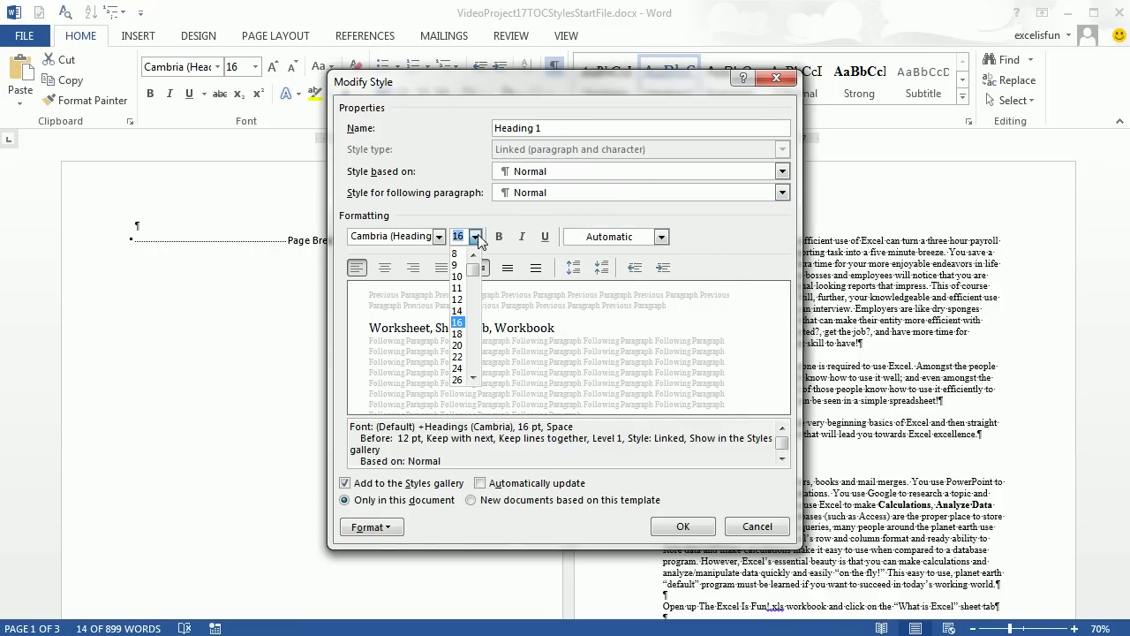
{"action": "left_click", "coordinate": [461, 368]}
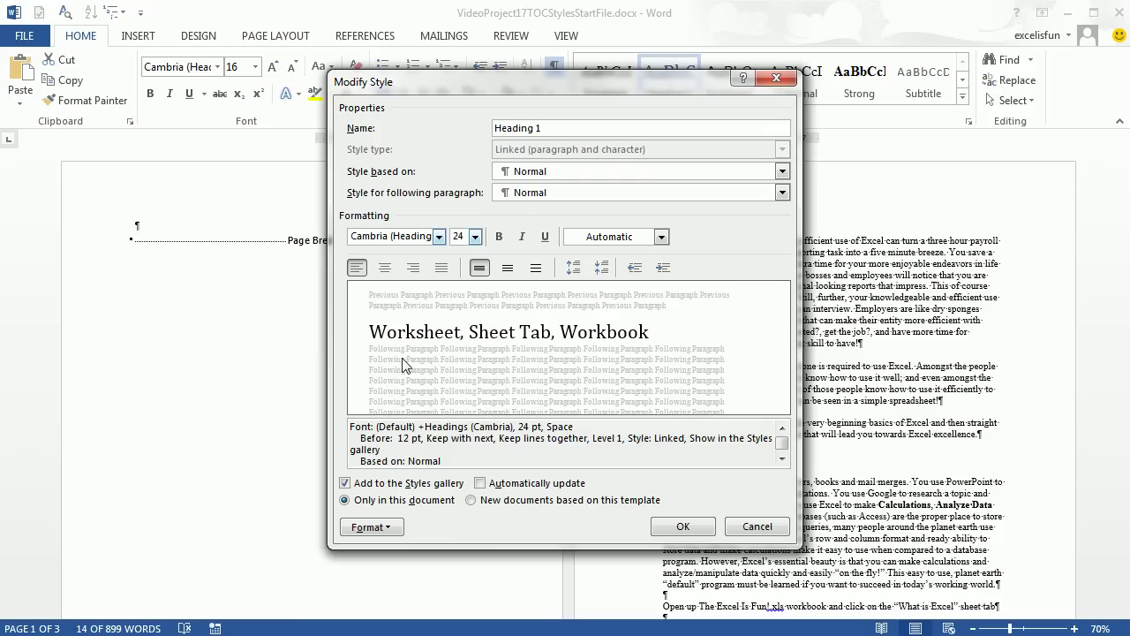
{"action": "left_click", "coordinate": [683, 527]}
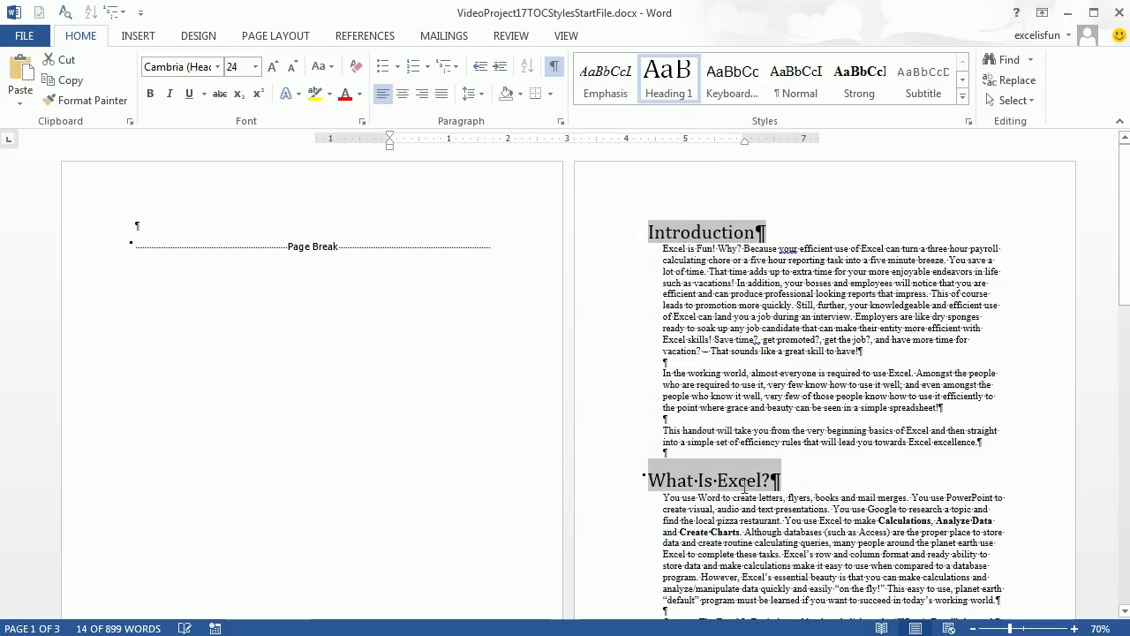
Examine the restyled headings from Introduction through Rows, Columns, Cells, Range Of Cells and back to the first page.
{"action": "left_click", "coordinate": [783, 234]}
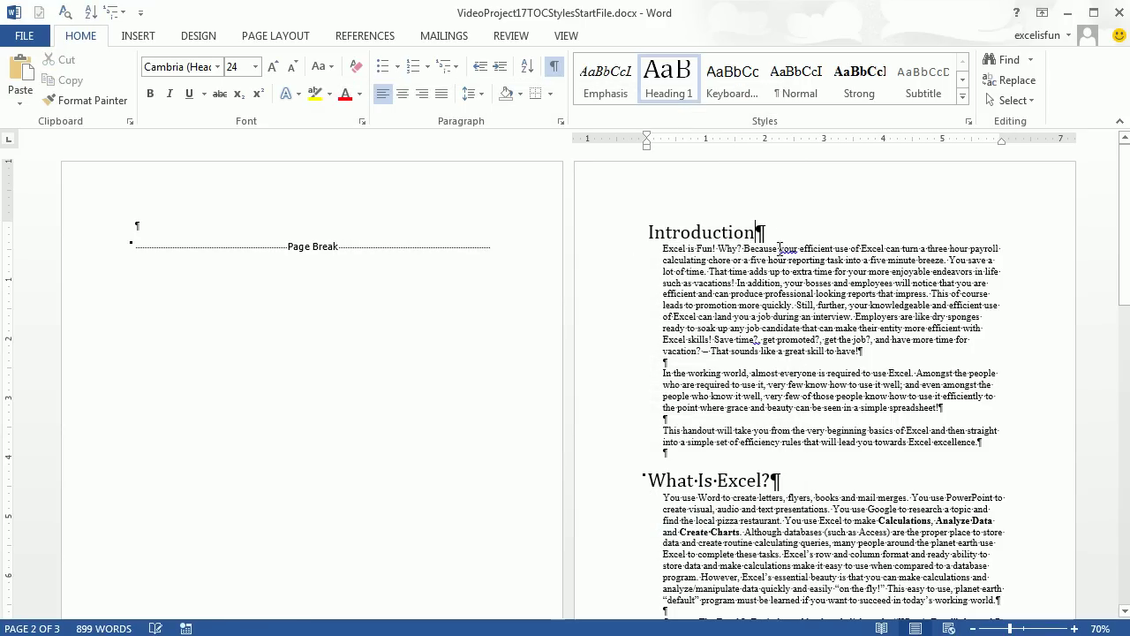
{"action": "scroll", "coordinate": [783, 462], "scroll_direction": "down", "scroll_amount": 1}
{"action": "scroll", "coordinate": [783, 463], "scroll_direction": "up", "scroll_amount": 4, "text": "ctrl"}
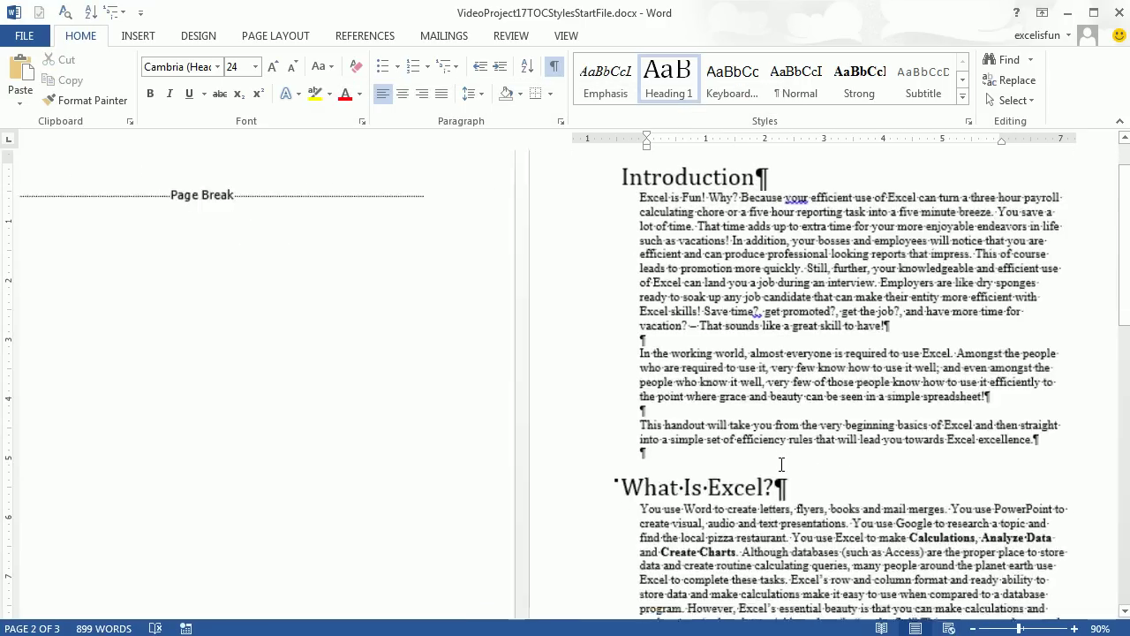
{"action": "scroll", "coordinate": [285, 308], "scroll_direction": "down", "scroll_amount": 5}
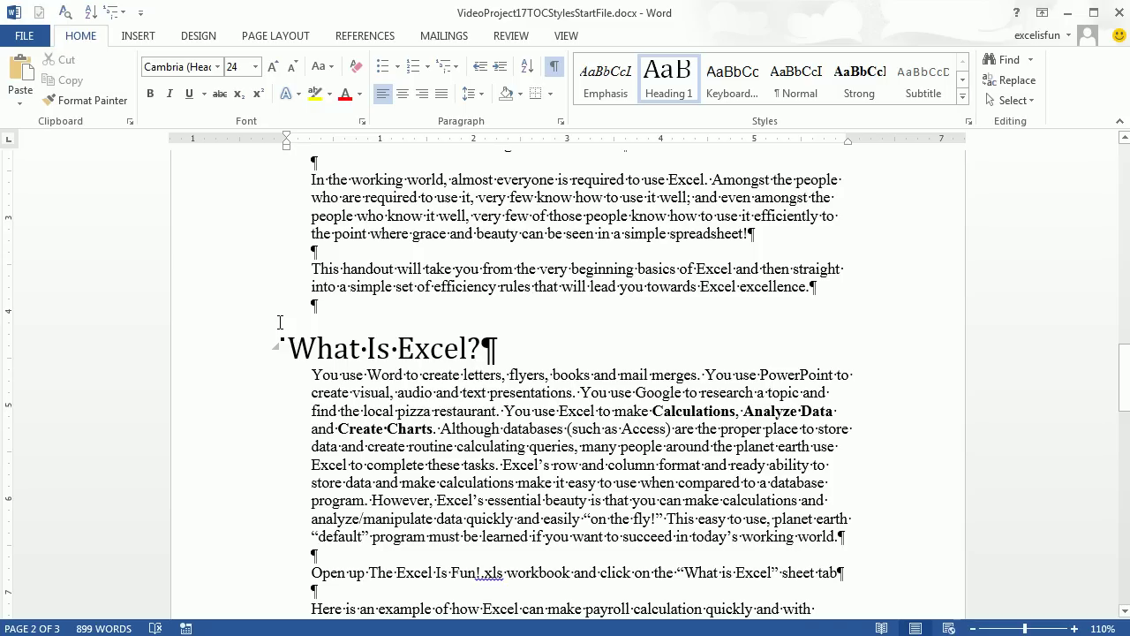
{"action": "scroll", "coordinate": [446, 380], "scroll_direction": "down", "scroll_amount": 5}
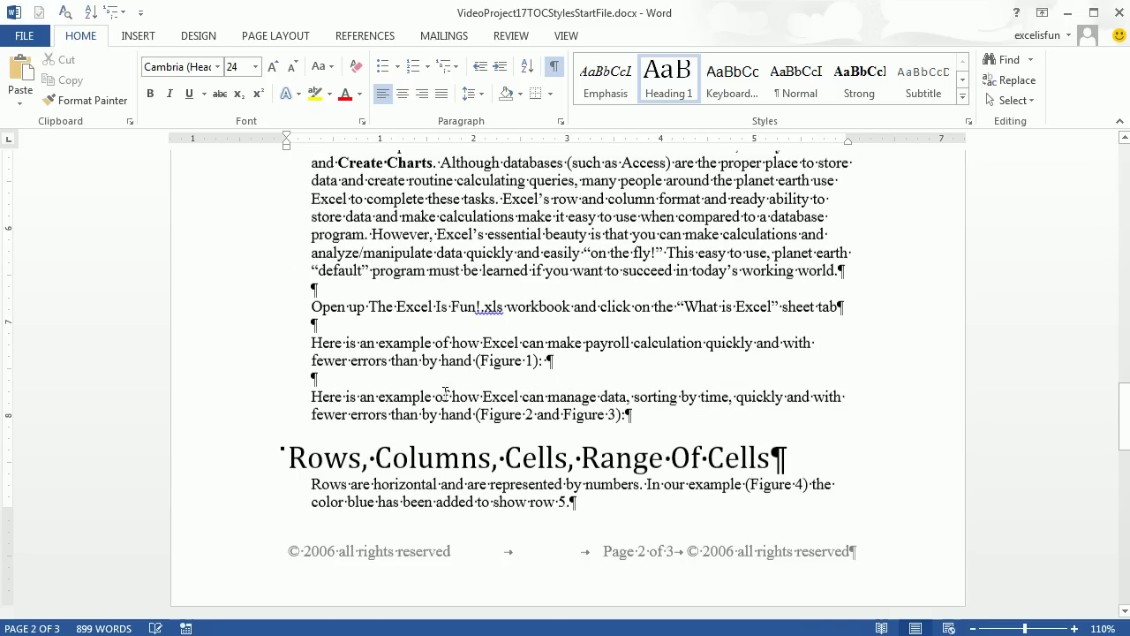
{"action": "scroll", "coordinate": [344, 434], "scroll_direction": "up", "scroll_amount": 5}
{"action": "scroll", "coordinate": [344, 435], "scroll_direction": "up", "scroll_amount": 6}
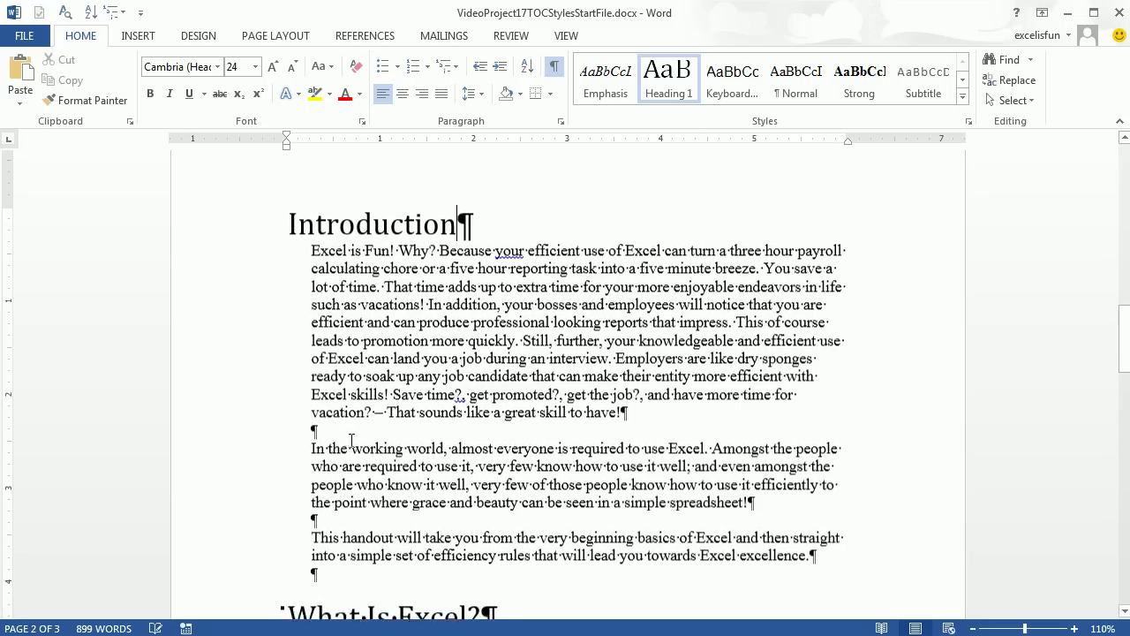
{"action": "scroll", "coordinate": [520, 427], "scroll_direction": "up", "scroll_amount": 19}
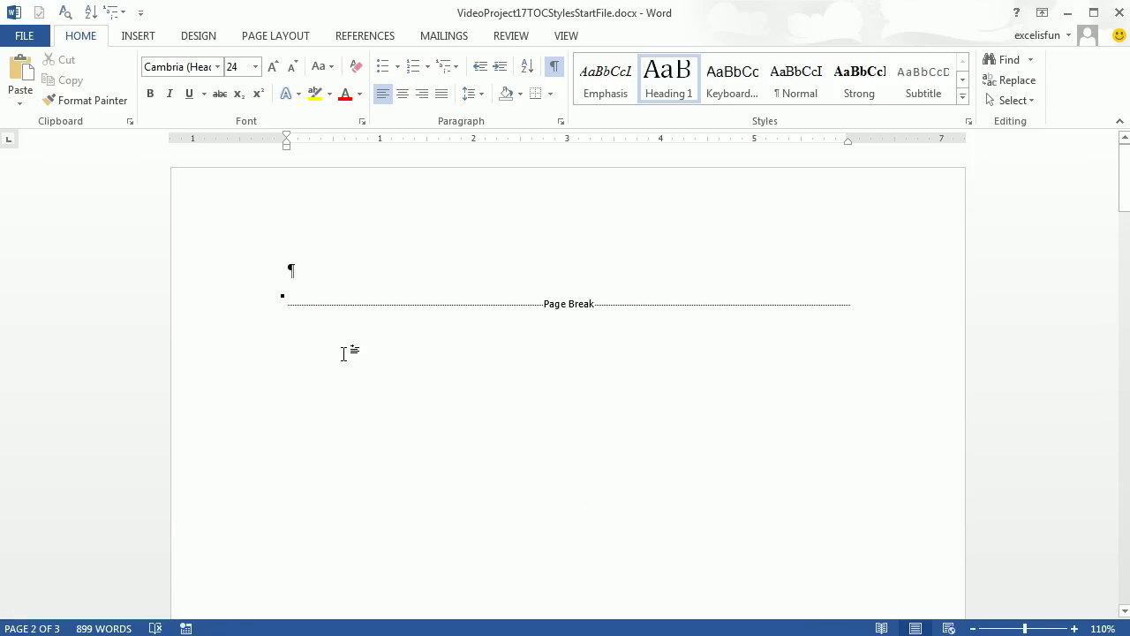
Insert an Automatic Table 2 table of contents in the empty paragraph above the page break on page 1.
{"action": "scroll", "coordinate": [348, 359], "scroll_direction": "down", "scroll_amount": 5, "text": "ctrl"}
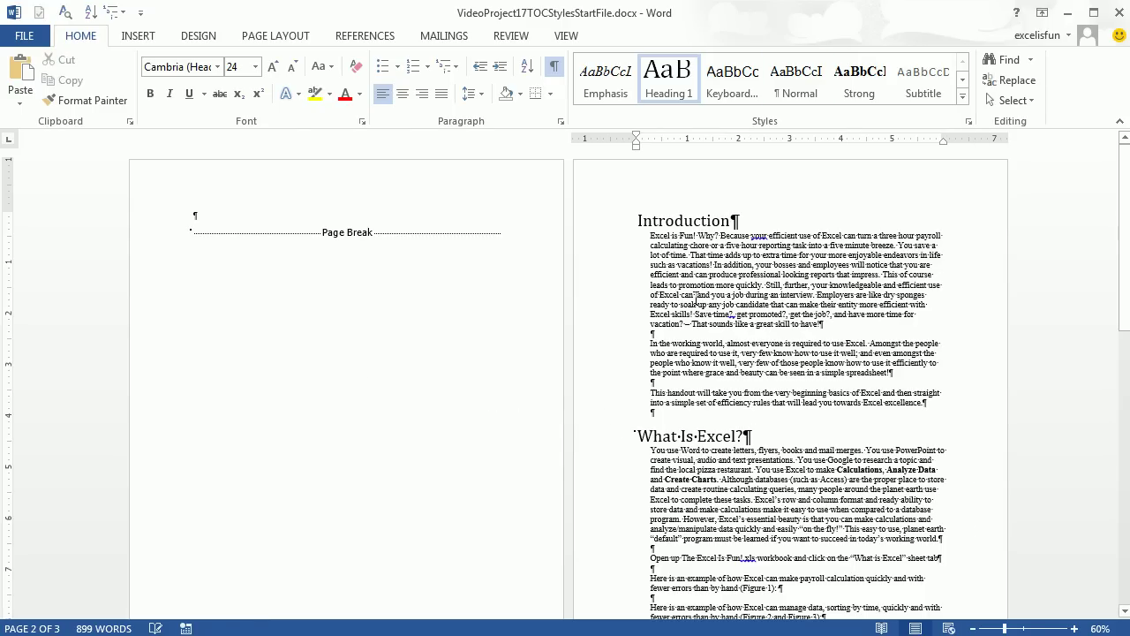
{"action": "left_click", "coordinate": [195, 215]}
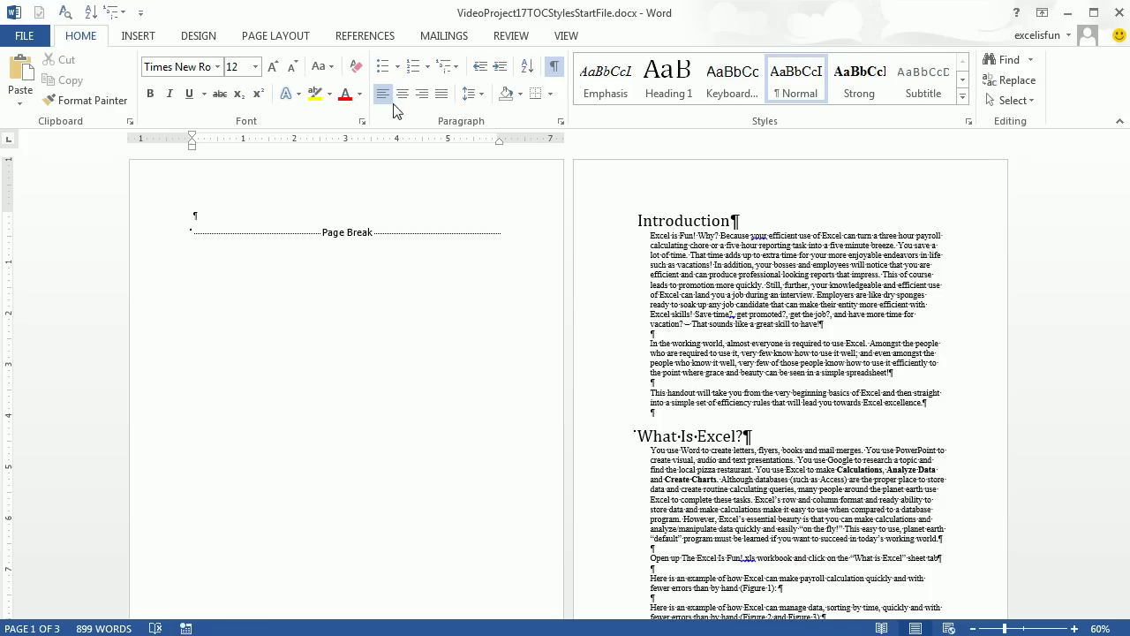
{"action": "left_click", "coordinate": [383, 39]}
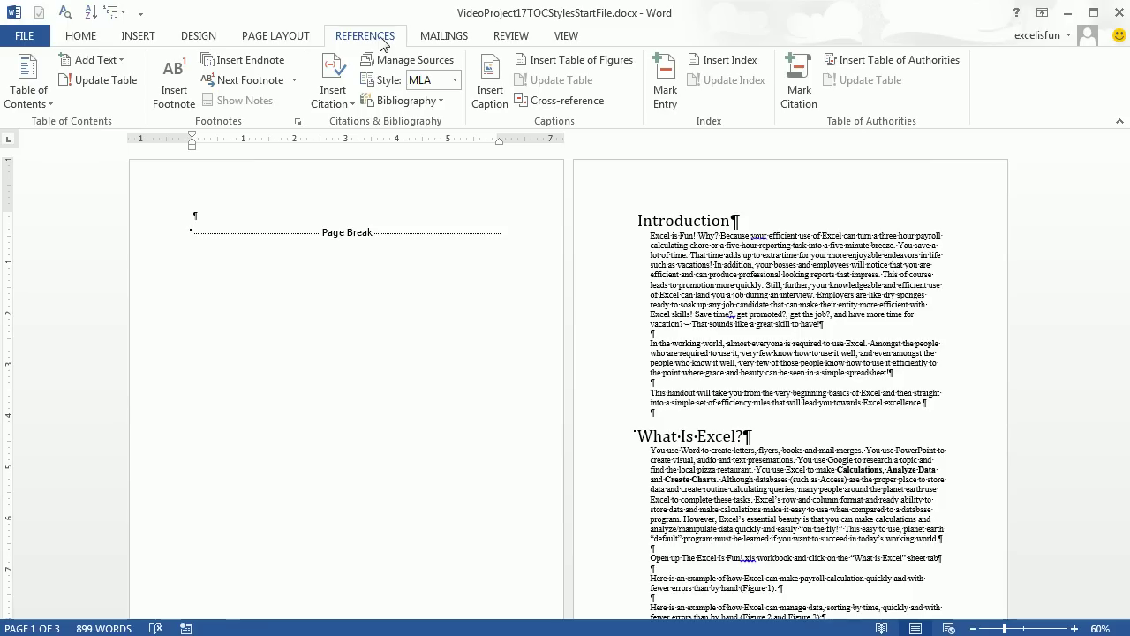
{"action": "left_click", "coordinate": [48, 104]}
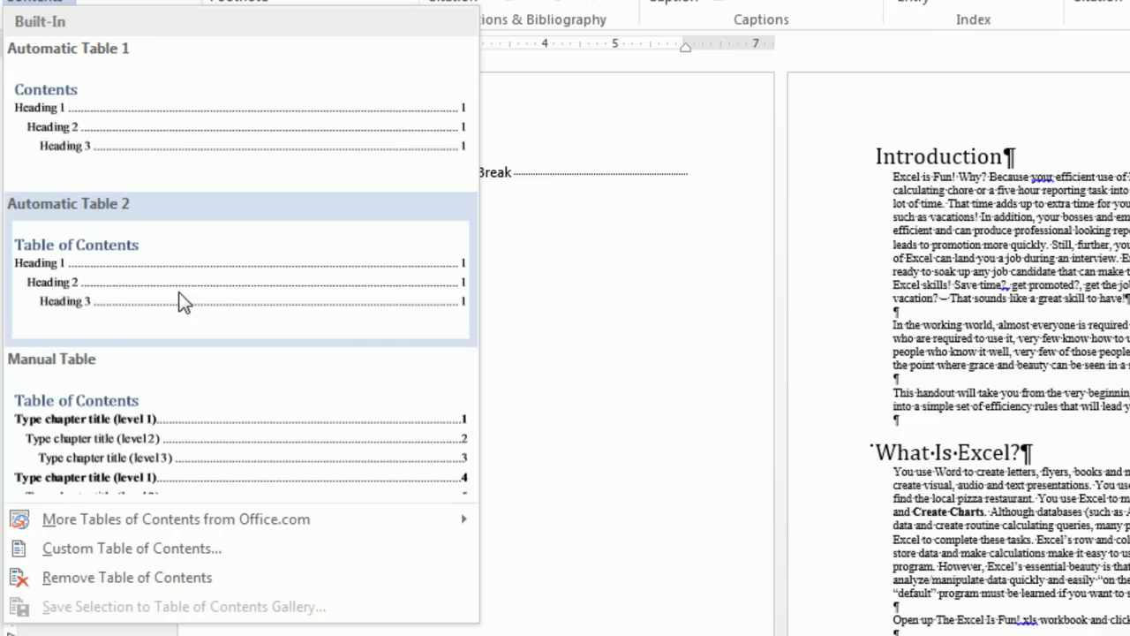
{"action": "left_click", "coordinate": [181, 300]}
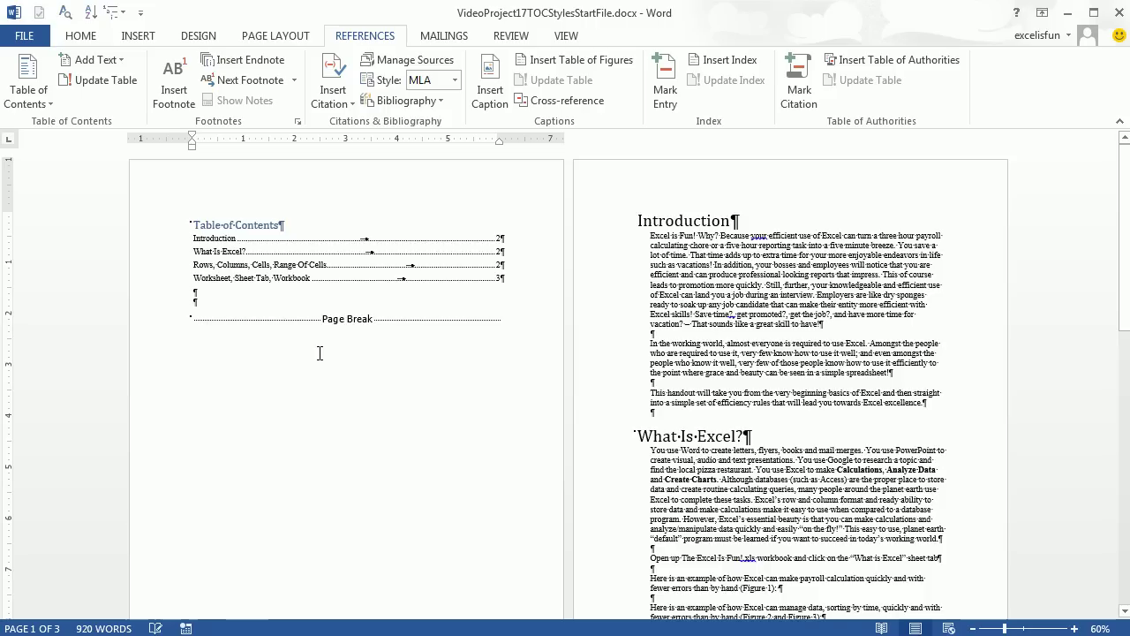
{"action": "scroll", "coordinate": [319, 353], "scroll_direction": "up", "scroll_amount": 6}
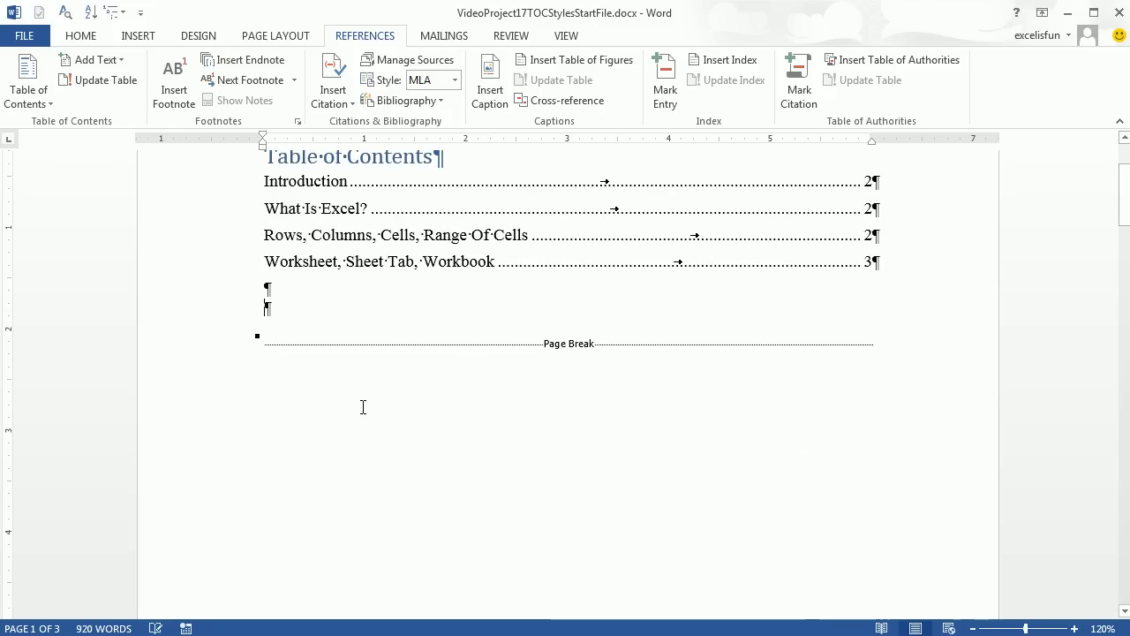
{"action": "left_click", "coordinate": [425, 285]}
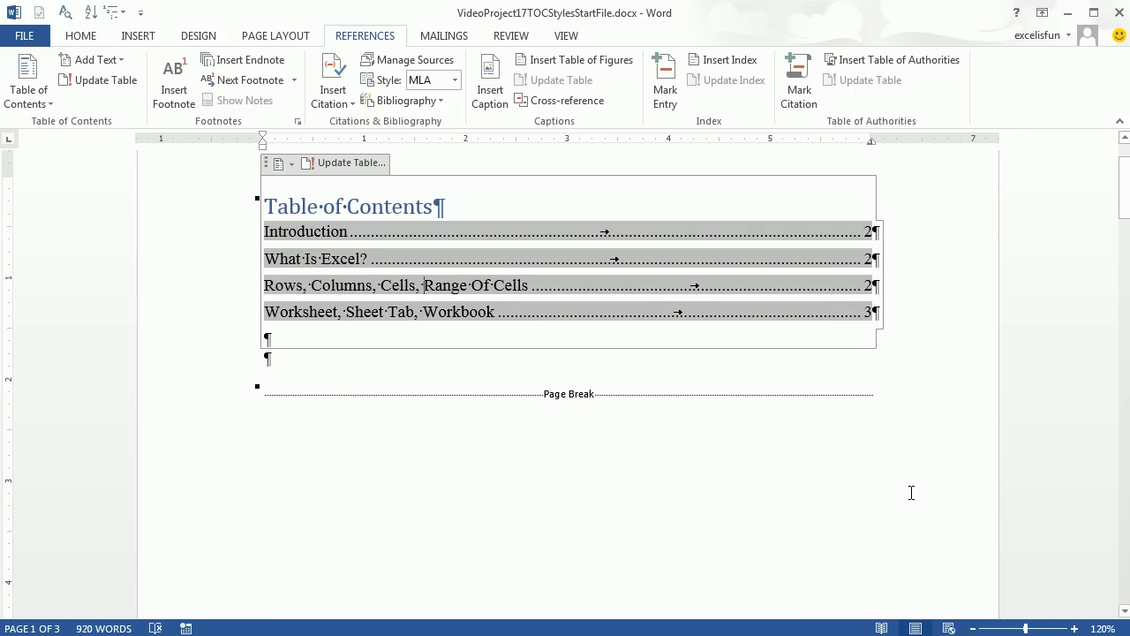
Insert a page break directly before the What Is Excel? heading.
{"action": "scroll", "coordinate": [911, 492], "scroll_direction": "down", "scroll_amount": 2, "text": "ctrl"}
{"action": "scroll", "coordinate": [603, 507], "scroll_direction": "down", "scroll_amount": 5}
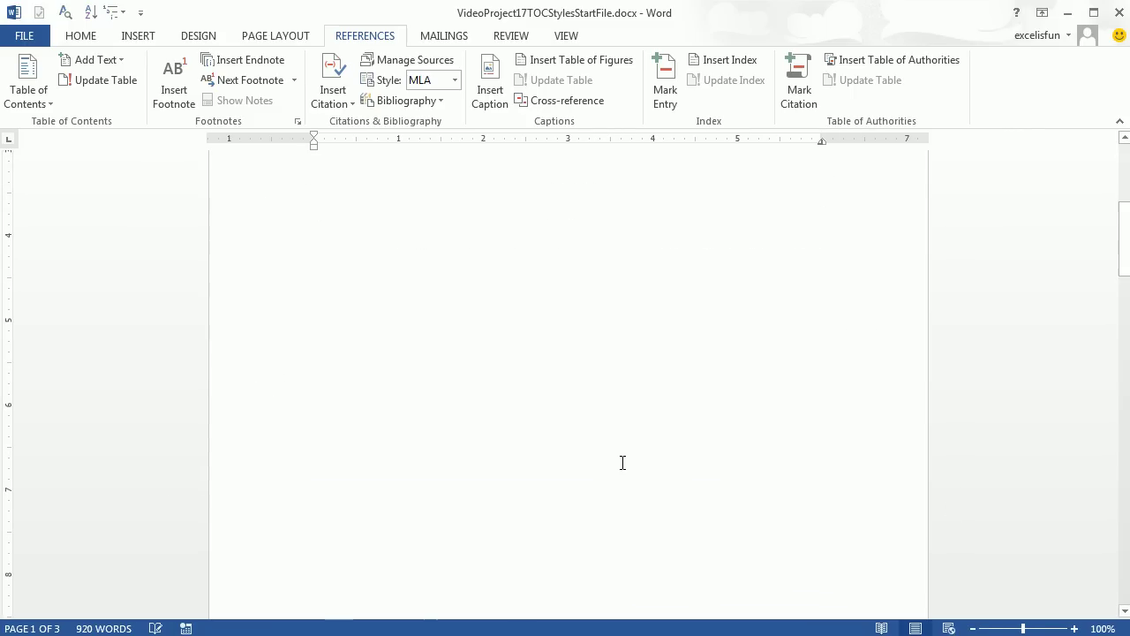
{"action": "scroll", "coordinate": [623, 463], "scroll_direction": "down", "scroll_amount": 10}
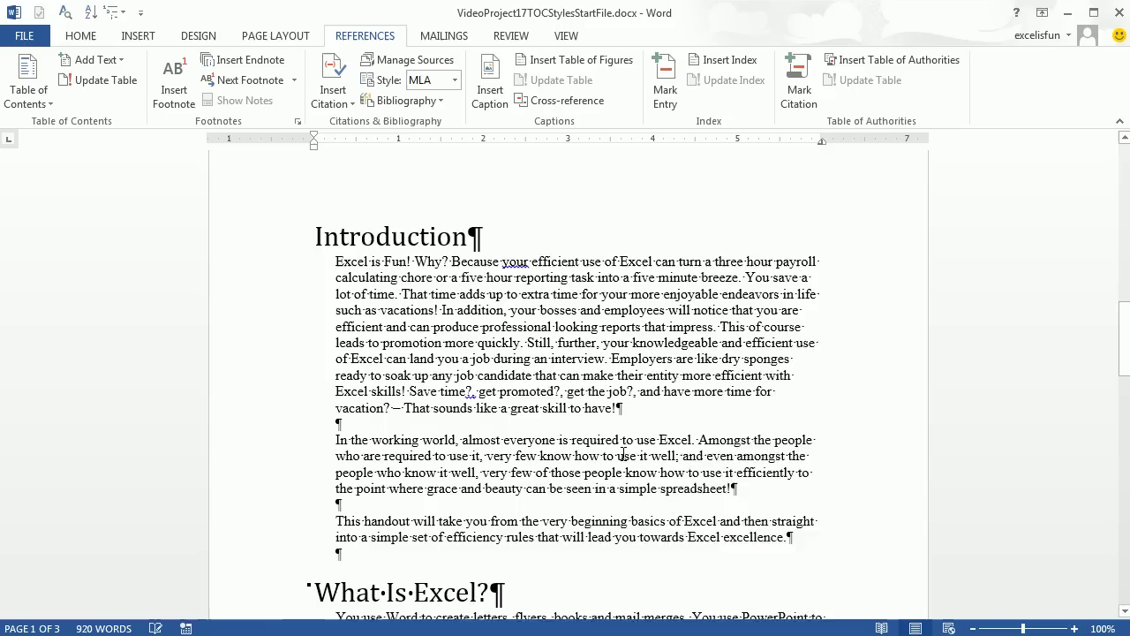
{"action": "scroll", "coordinate": [623, 454], "scroll_direction": "down", "scroll_amount": 5}
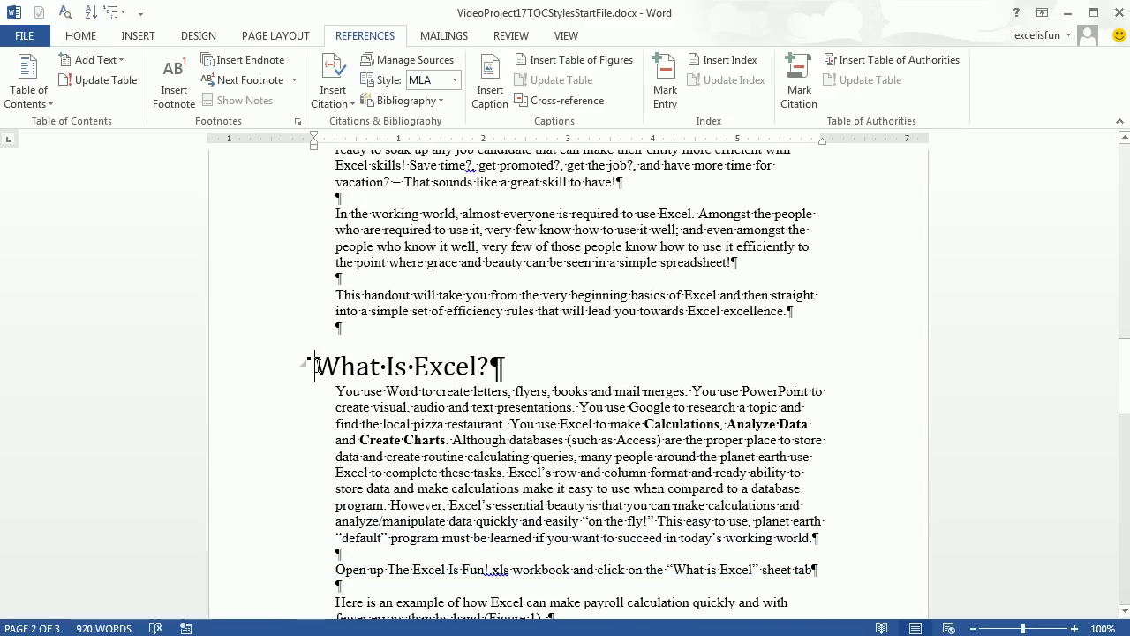
{"action": "left_click", "coordinate": [315, 365]}
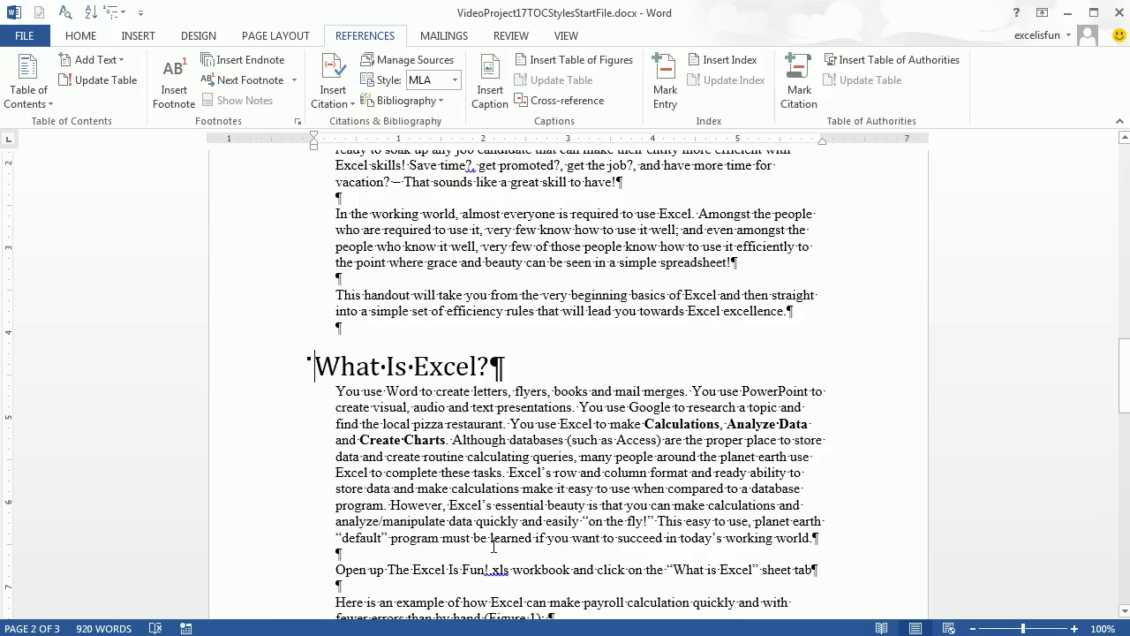
{"action": "key", "text": "ctrl+Return"}
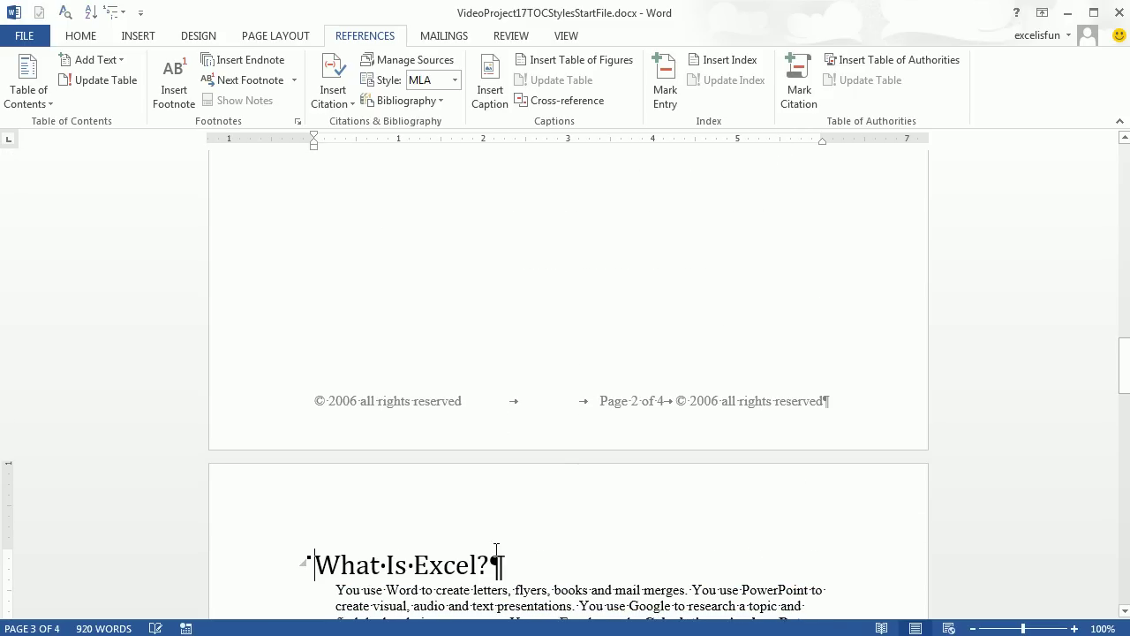
{"action": "scroll", "coordinate": [496, 549], "scroll_direction": "down", "scroll_amount": 6}
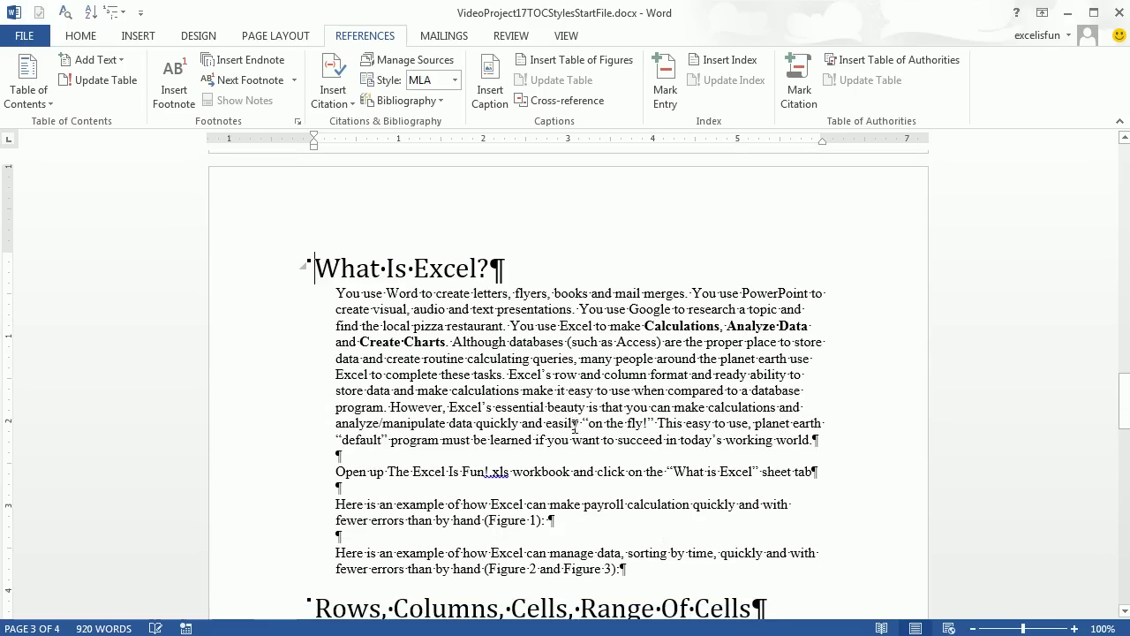
{"action": "scroll", "coordinate": [576, 424], "scroll_direction": "up", "scroll_amount": 4}
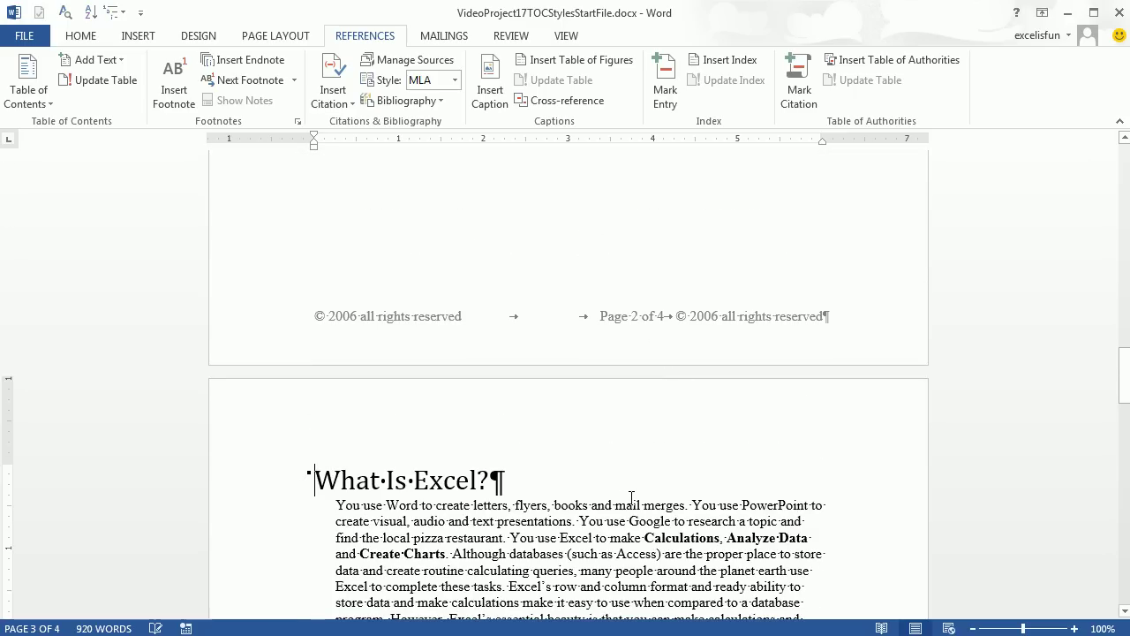
Append "(File Name)" to the end of the Worksheet, Sheet Tab, Workbook heading.
{"action": "scroll", "coordinate": [633, 495], "scroll_direction": "down", "scroll_amount": 15}
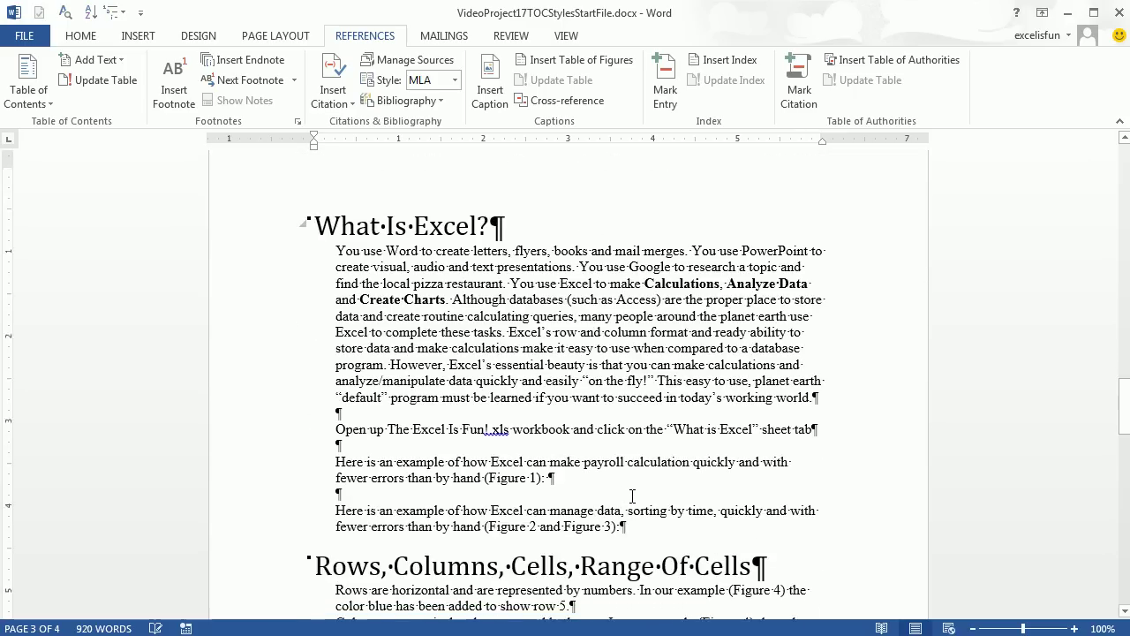
{"action": "scroll", "coordinate": [634, 496], "scroll_direction": "down", "scroll_amount": 4}
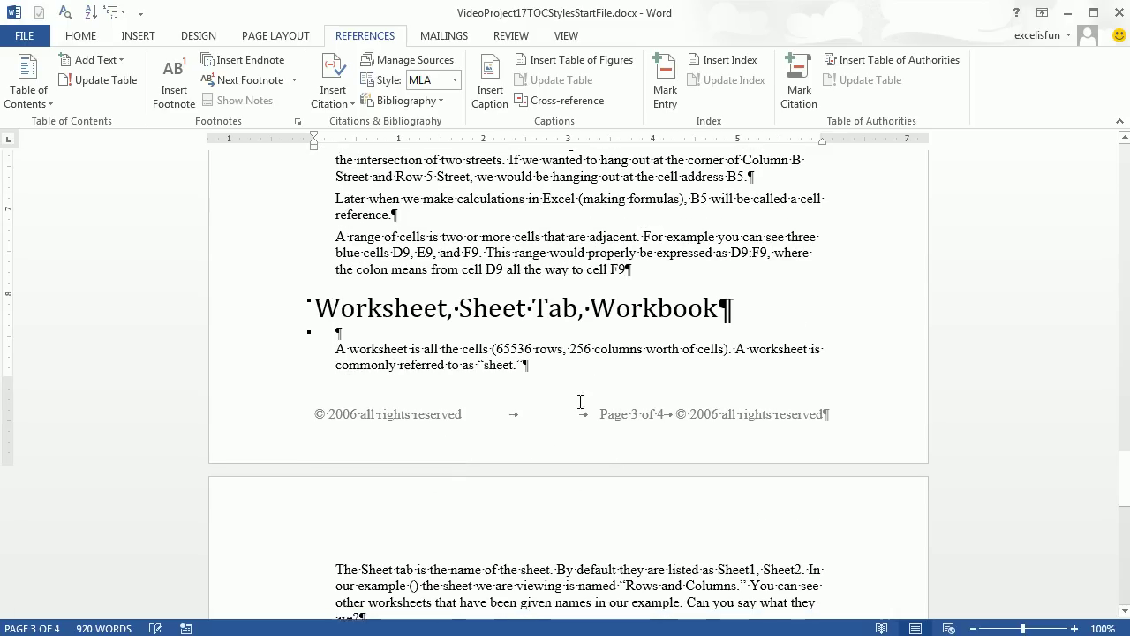
{"action": "left_click", "coordinate": [763, 309]}
{"action": "type", "text": "("}
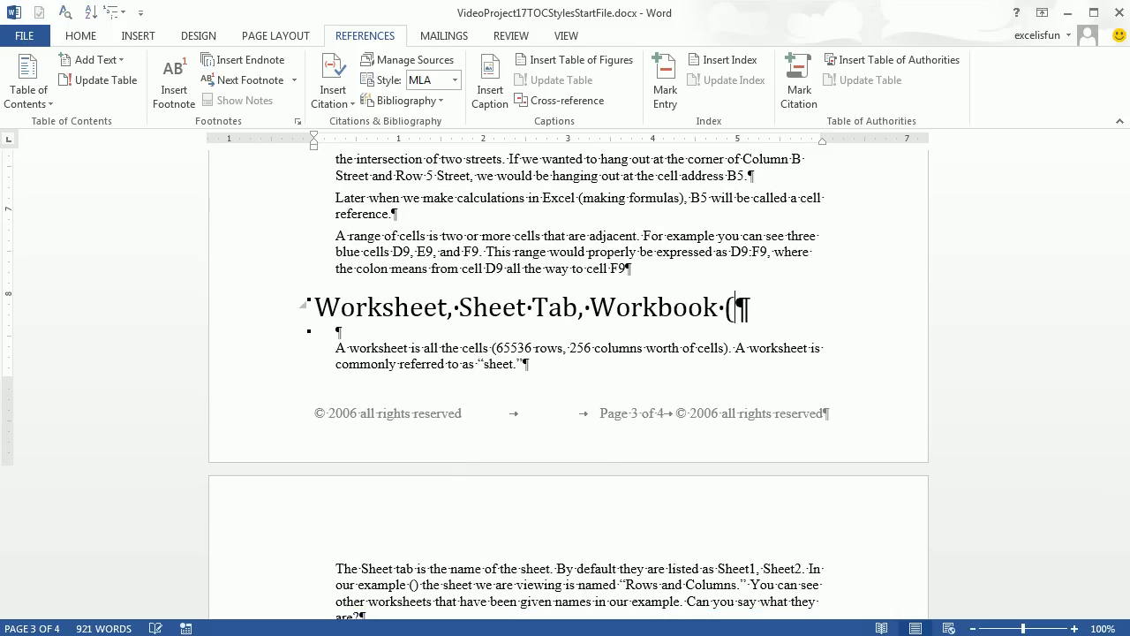
{"action": "type", "text": "File Name)"}
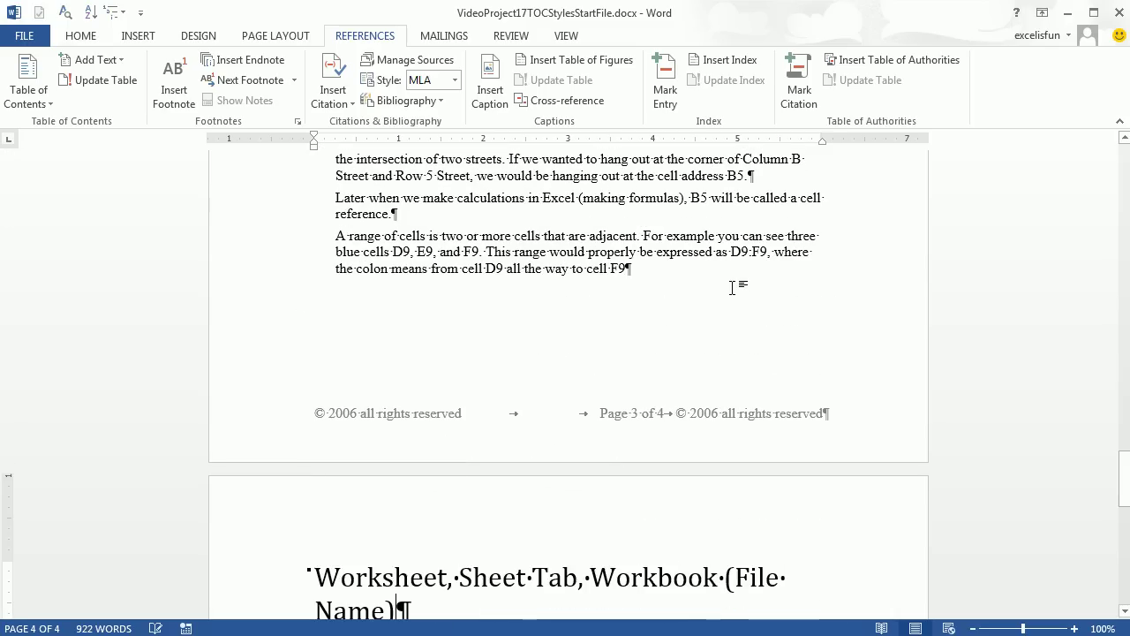
Add the lines "Sheet Tabs" and "Workbook" at the end of the document, separated by blank paragraphs.
{"action": "scroll", "coordinate": [732, 288], "scroll_direction": "down", "scroll_amount": 5}
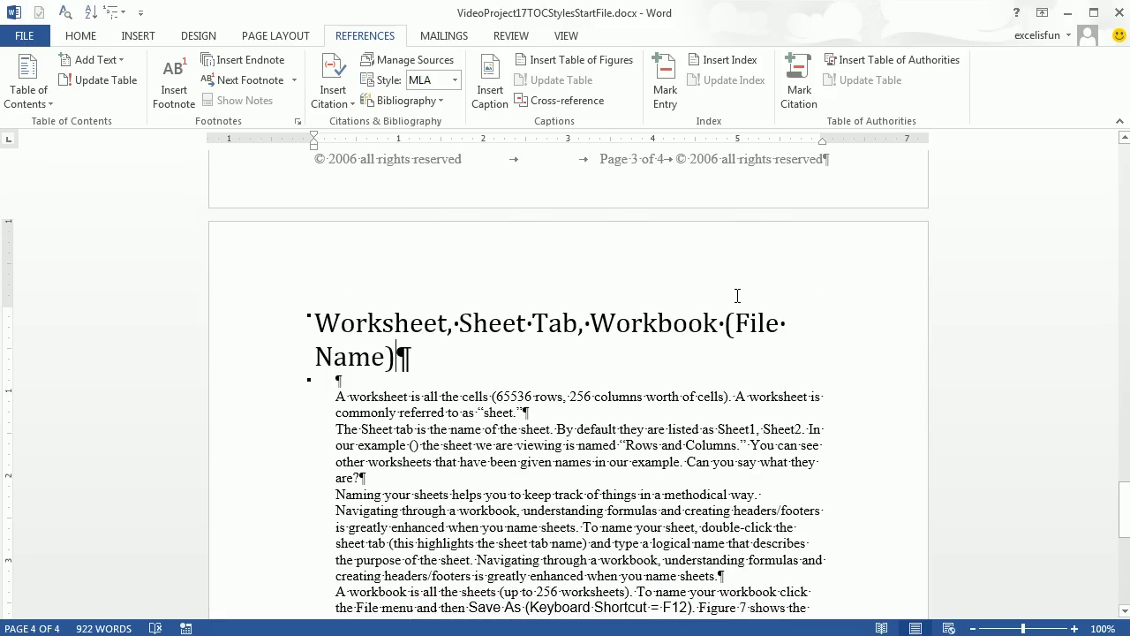
{"action": "scroll", "coordinate": [737, 295], "scroll_direction": "down", "scroll_amount": 5}
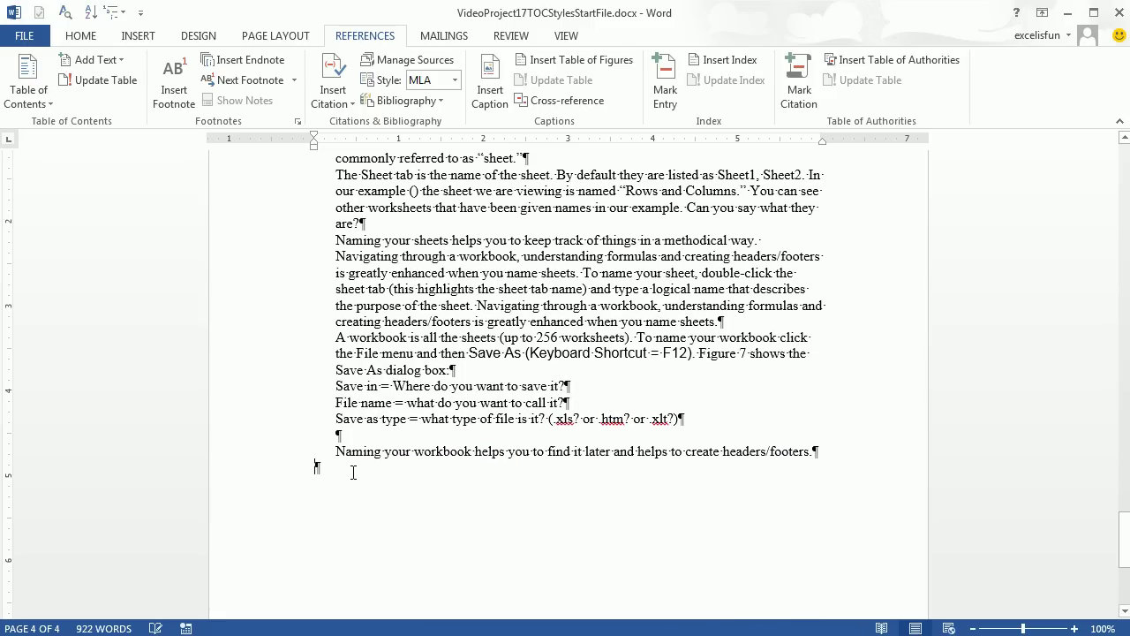
{"action": "scroll", "coordinate": [353, 473], "scroll_direction": "up", "scroll_amount": 2}
{"action": "scroll", "coordinate": [352, 473], "scroll_direction": "down", "scroll_amount": 2}
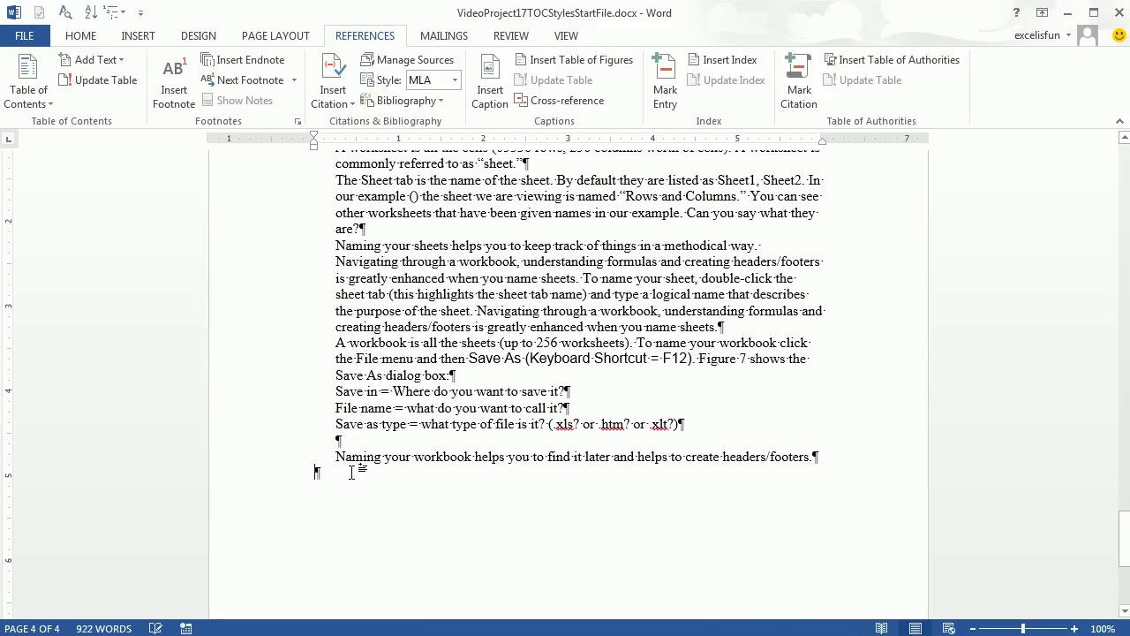
{"action": "key", "text": "Return"}
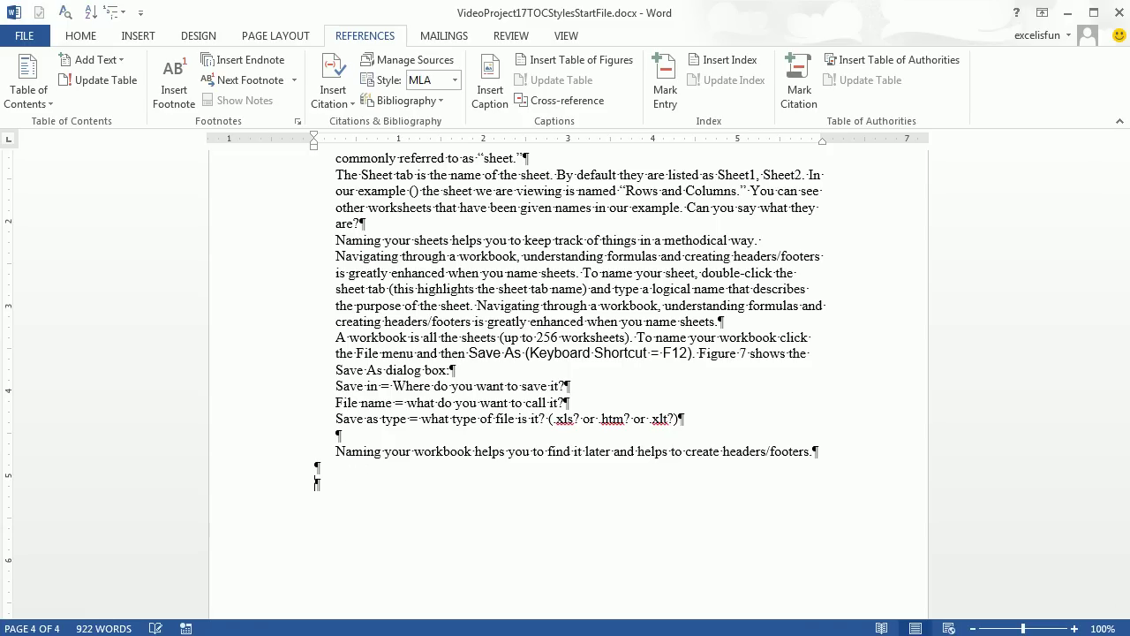
{"action": "type", "text": "Sheet Tabs"}
{"action": "key", "text": "Return"}
{"action": "type", "text": "Workbook"}
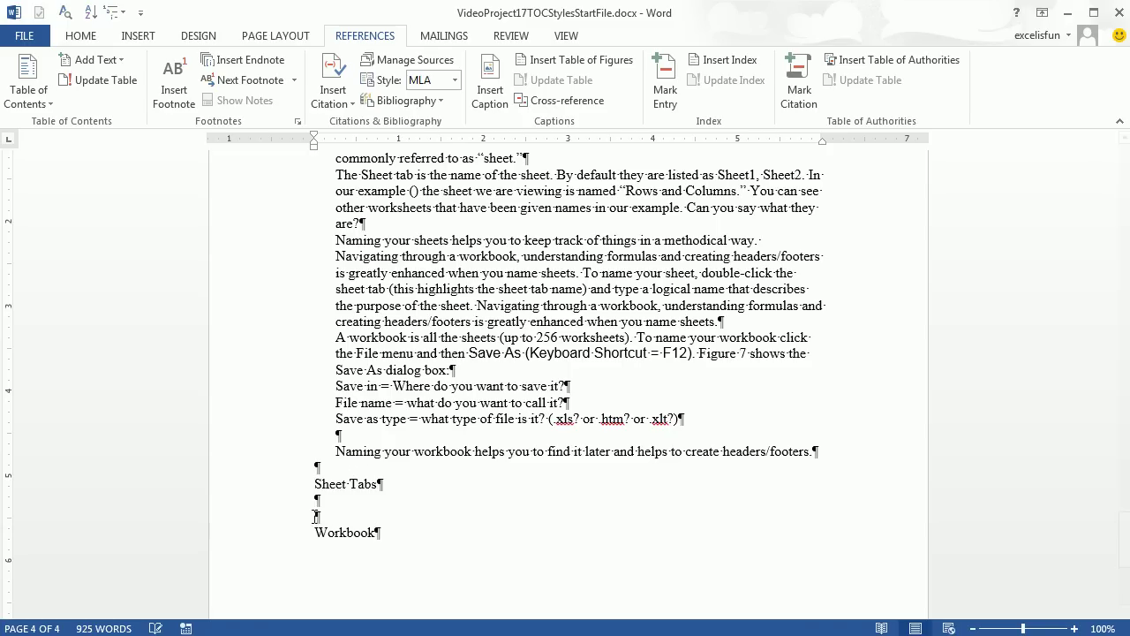
Select the Sheet Tabs and Workbook lines at the end of the document together and open the Styles pane.
{"action": "left_click", "coordinate": [222, 487]}
{"action": "left_click", "coordinate": [239, 534], "text": "ctrl"}
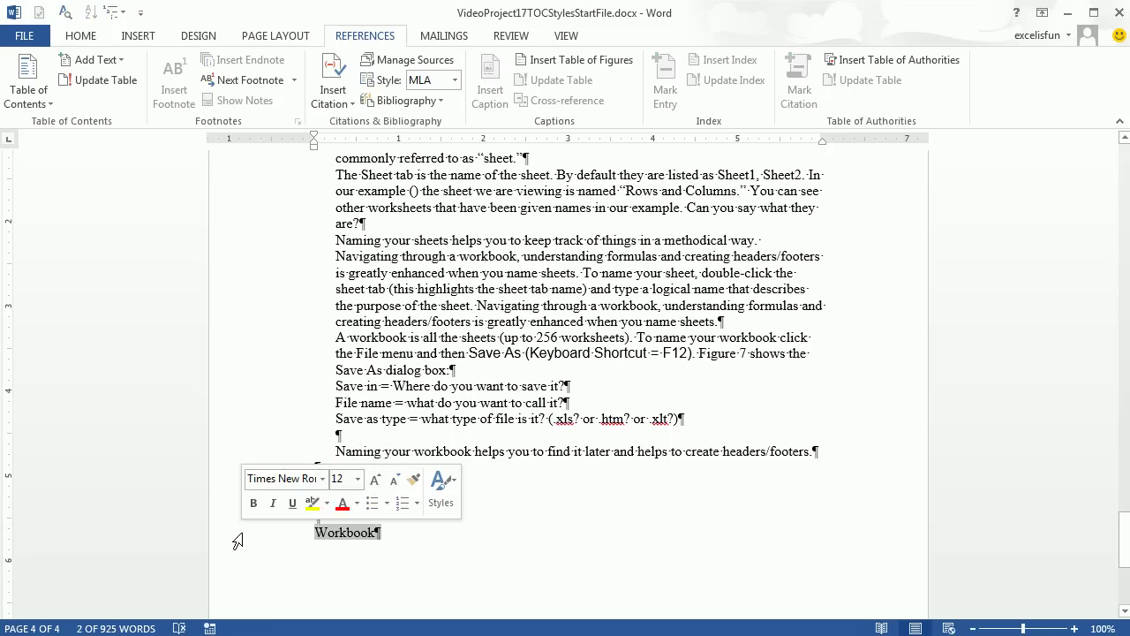
{"action": "left_click", "coordinate": [80, 36]}
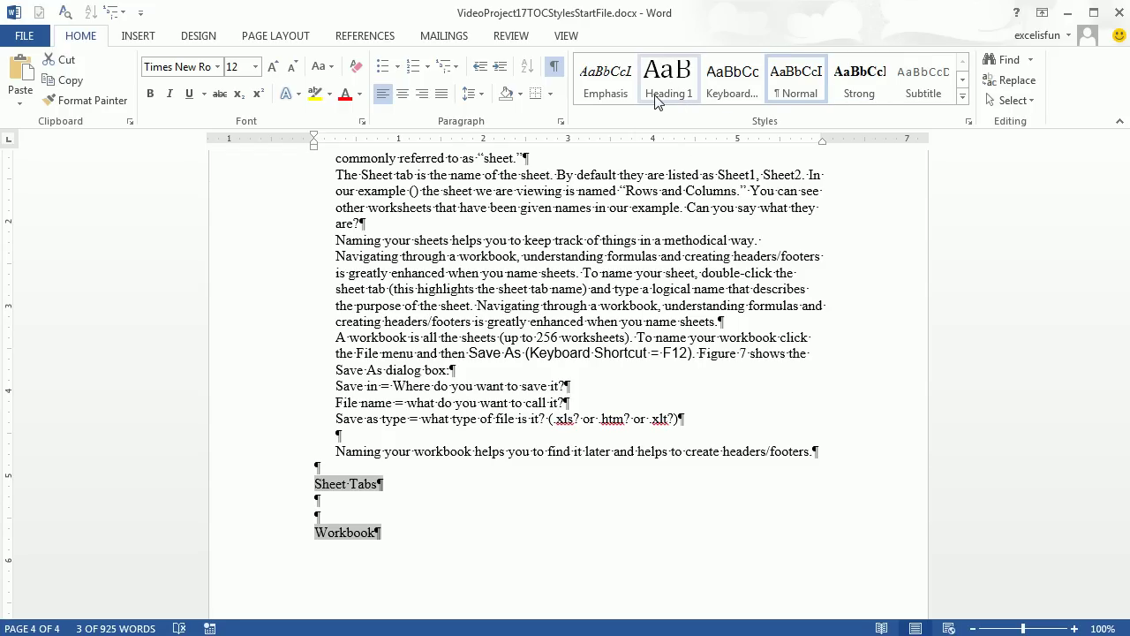
{"action": "left_click", "coordinate": [962, 97]}
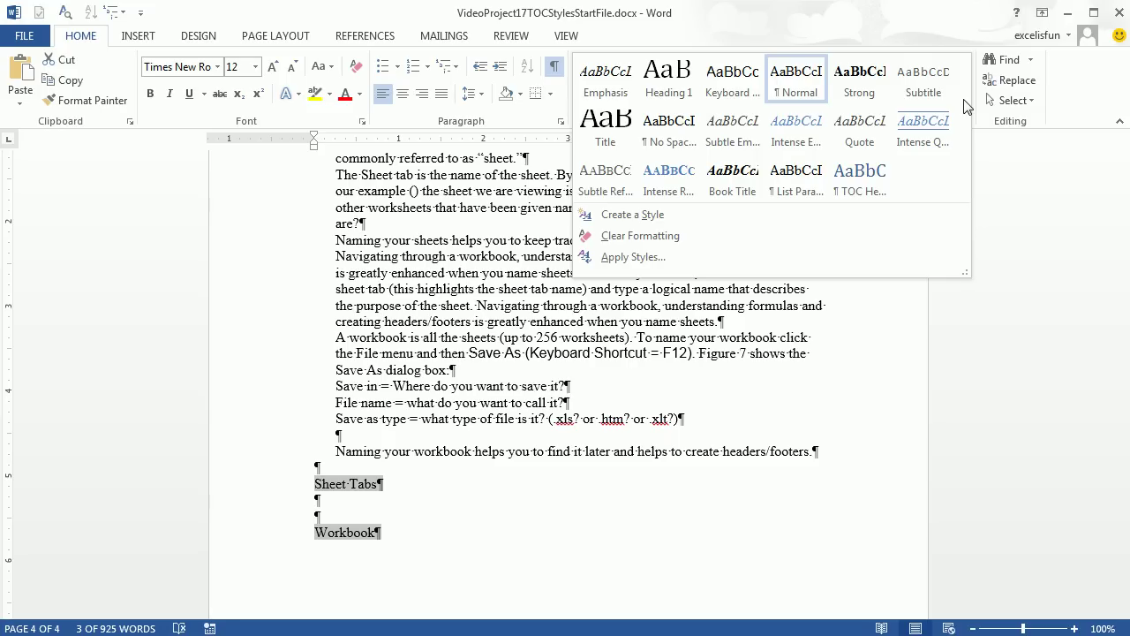
{"action": "left_click", "coordinate": [975, 44]}
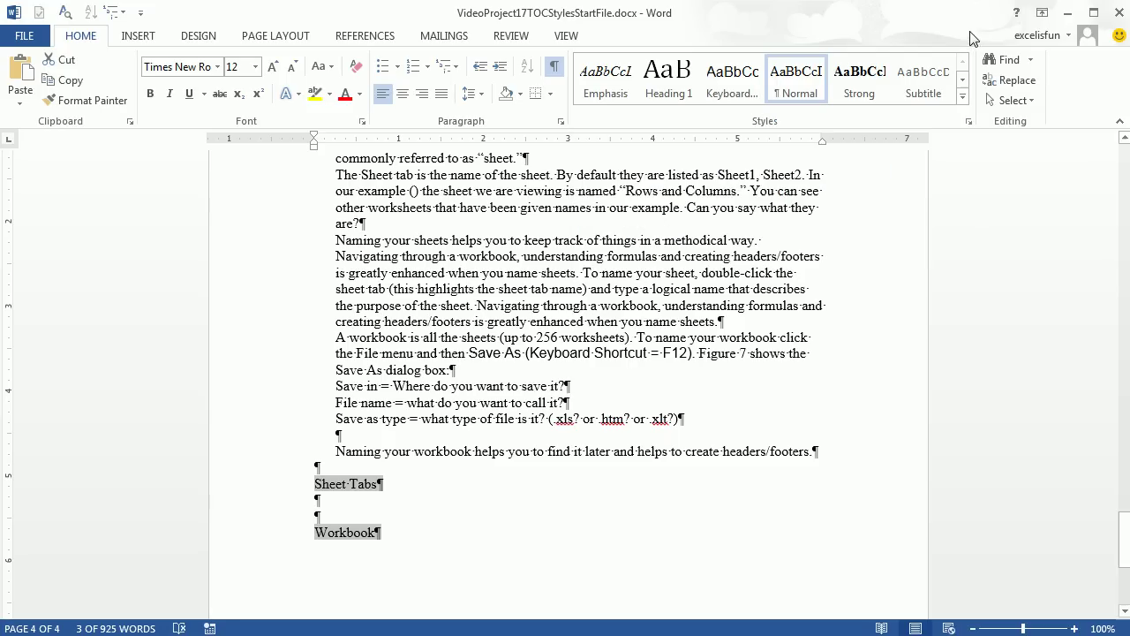
{"action": "left_click", "coordinate": [970, 123]}
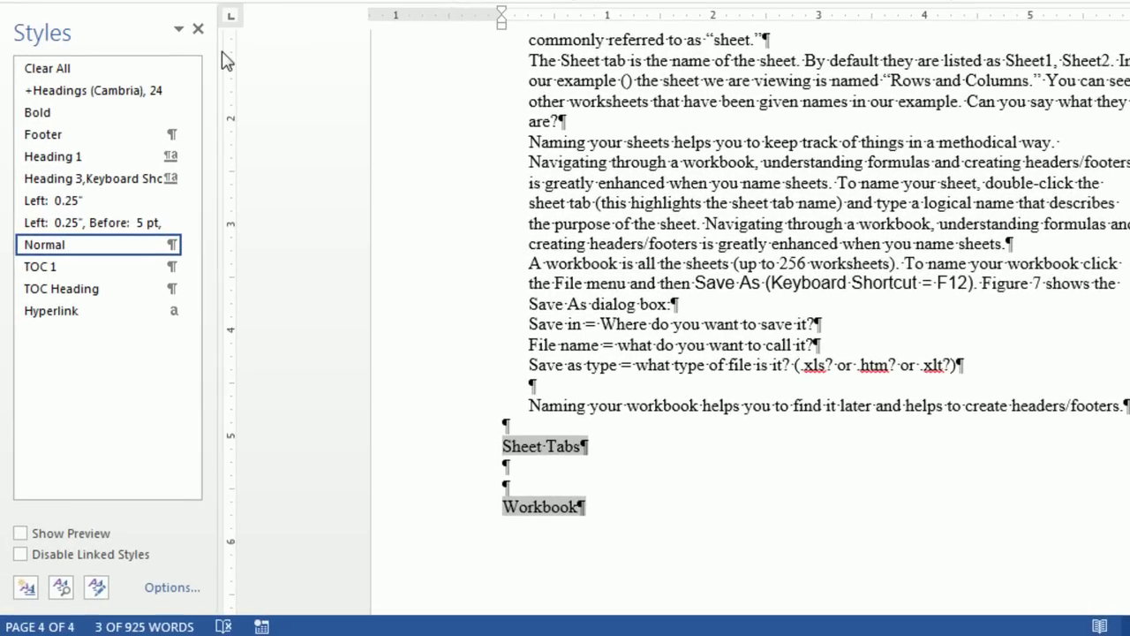
Set the Styles pane options to show all styles, sorted alphabetically.
{"action": "left_click", "coordinate": [172, 592]}
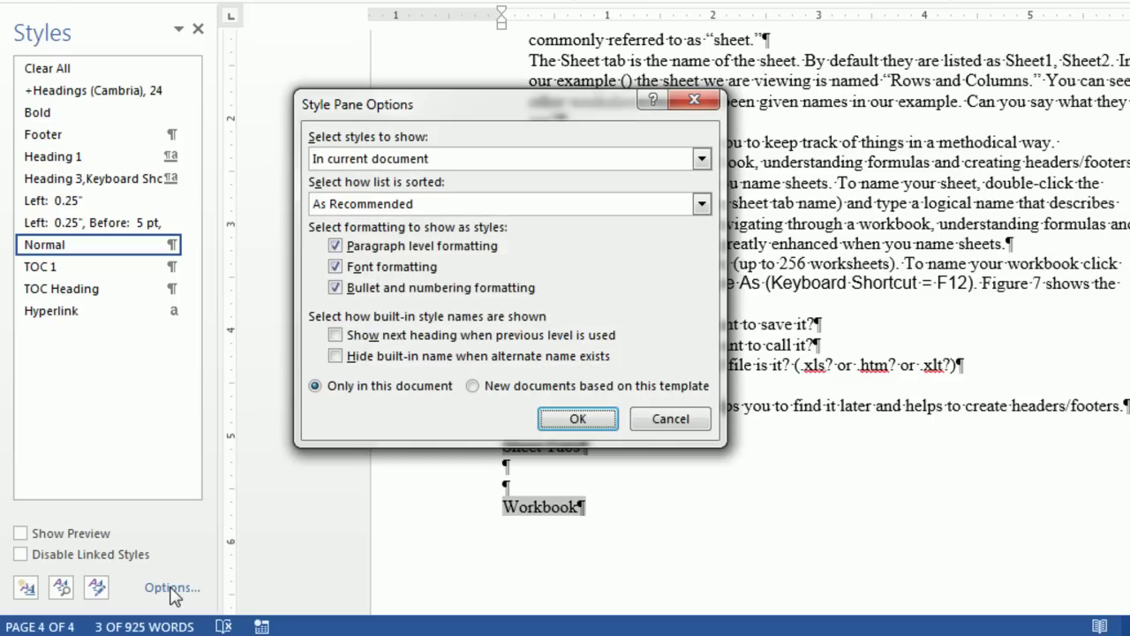
{"action": "left_click", "coordinate": [390, 159]}
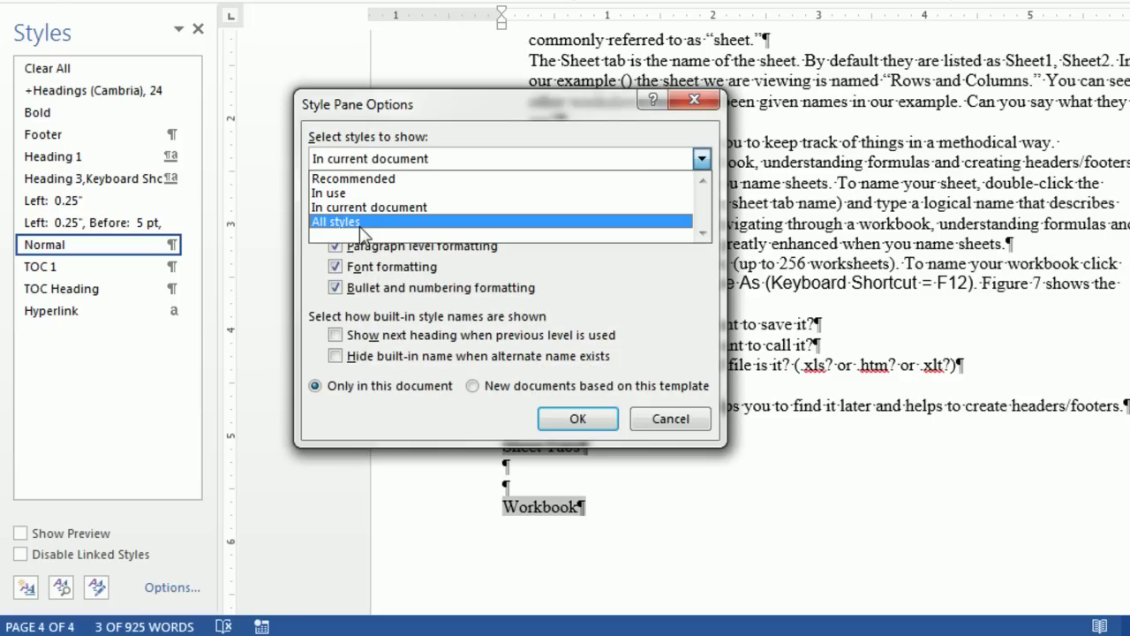
{"action": "left_click", "coordinate": [362, 224]}
{"action": "left_click", "coordinate": [390, 204]}
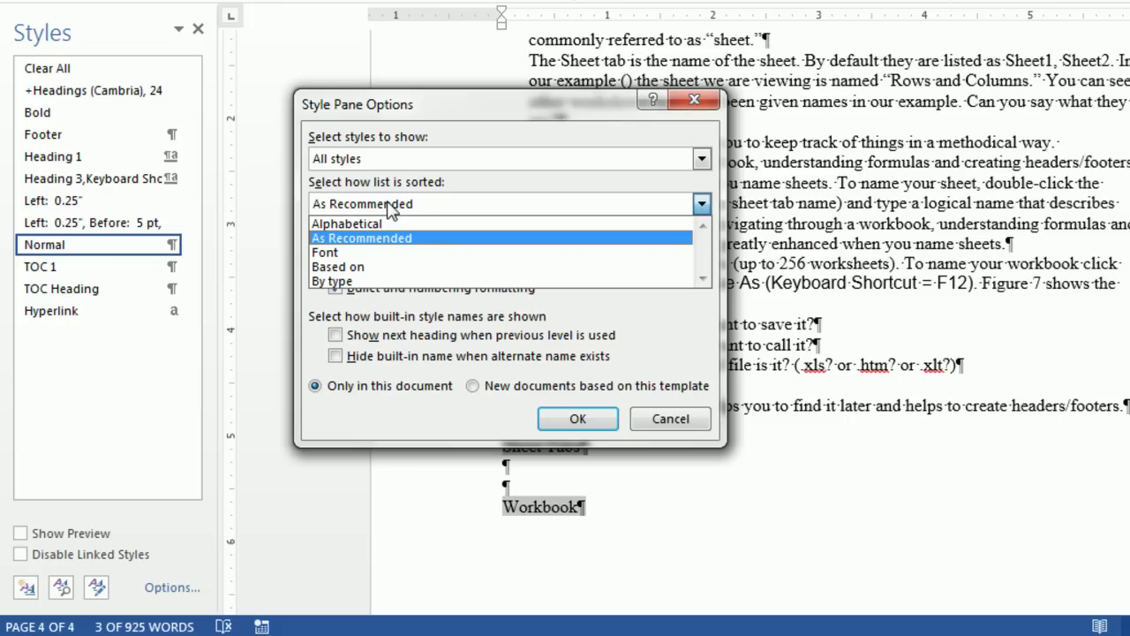
{"action": "left_click", "coordinate": [378, 232]}
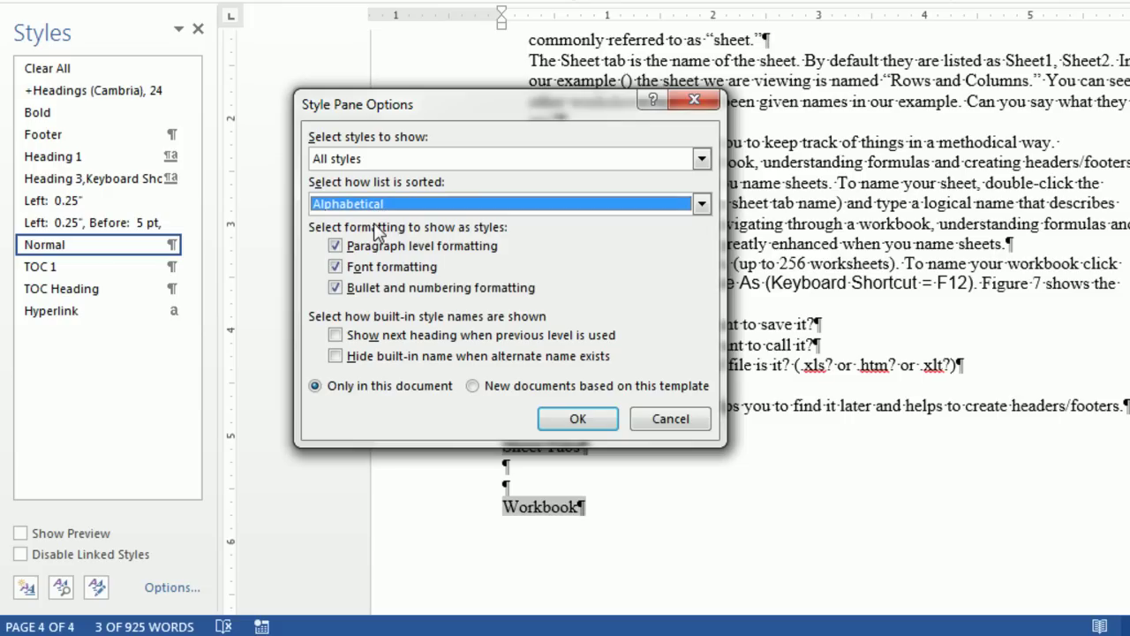
{"action": "left_click", "coordinate": [563, 420]}
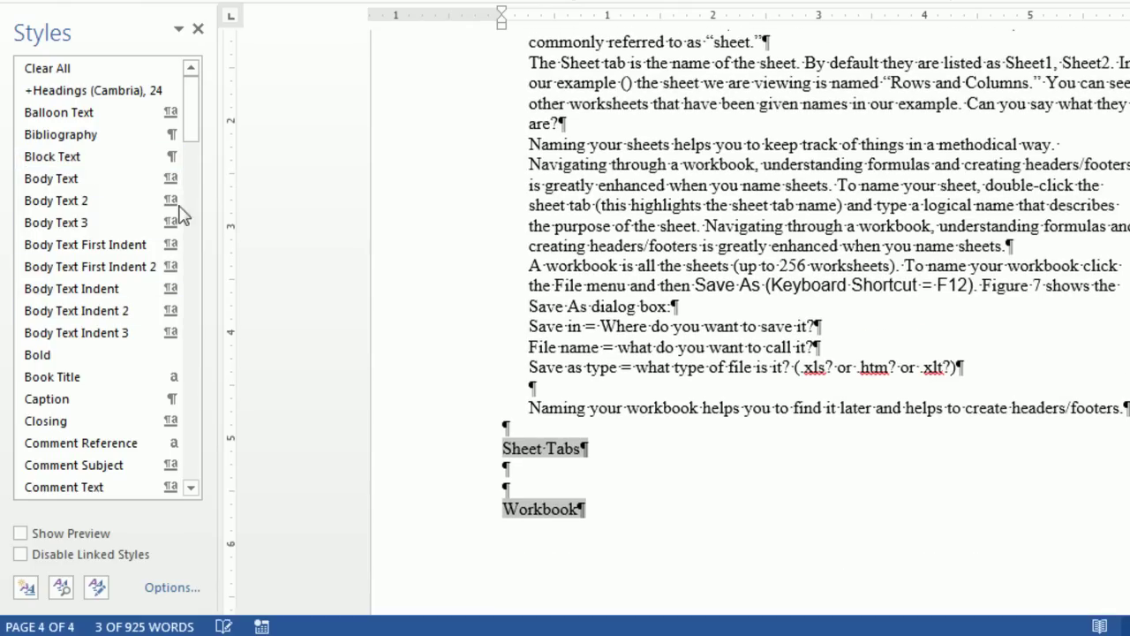
Apply the Heading 2 style to the selected Sheet Tabs and Workbook lines, then close the Styles pane.
{"action": "left_click_drag", "start_coordinate": [188, 130], "coordinate": [188, 219]}
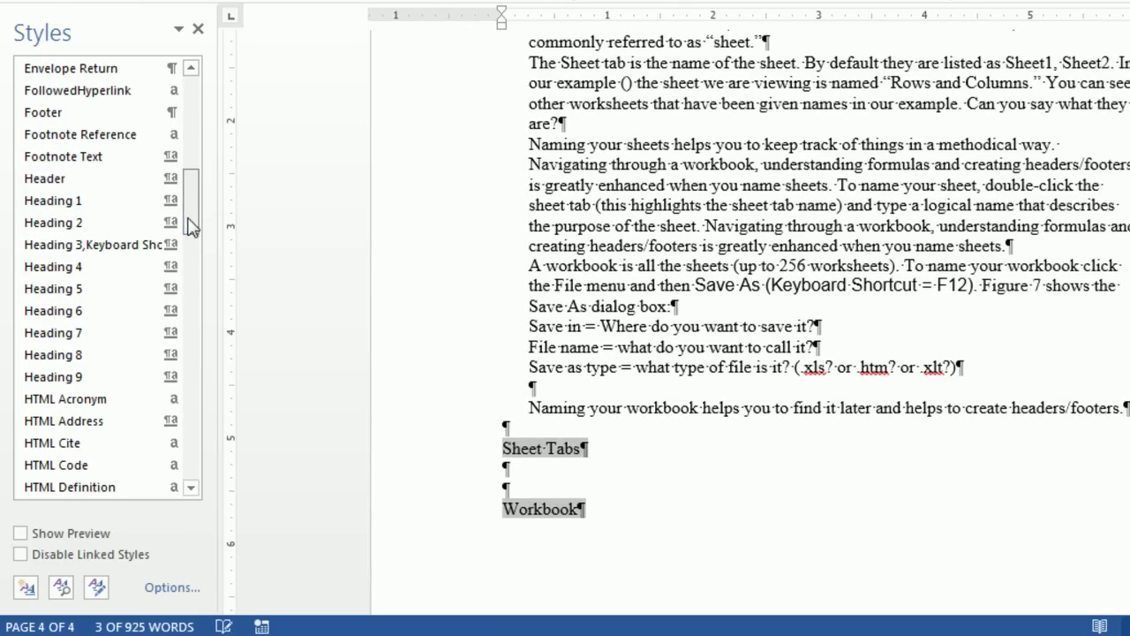
{"action": "left_click", "coordinate": [89, 231]}
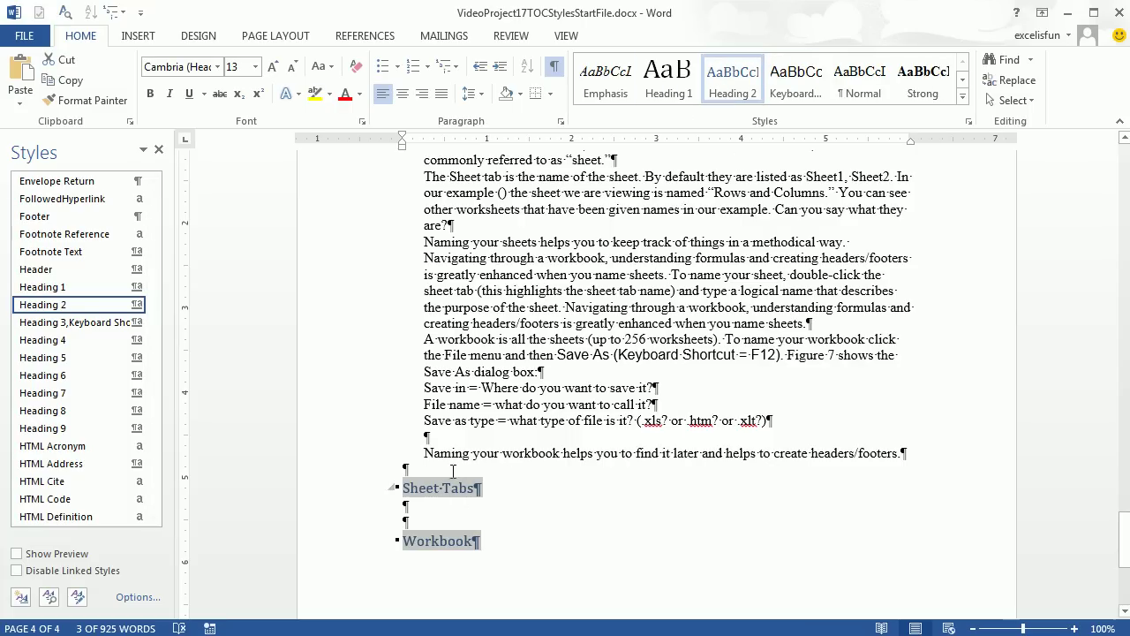
{"action": "left_click", "coordinate": [159, 150]}
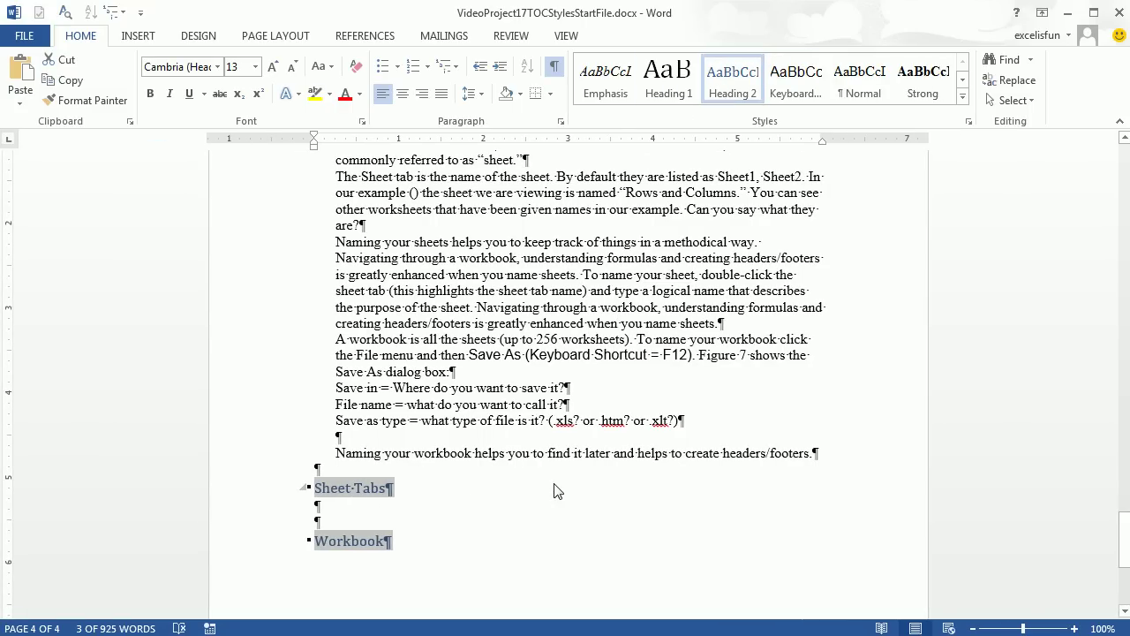
Toggle the document's field codes on and off to examine the field behind the table of contents on page 1.
{"action": "key", "text": "ctrl+Home"}
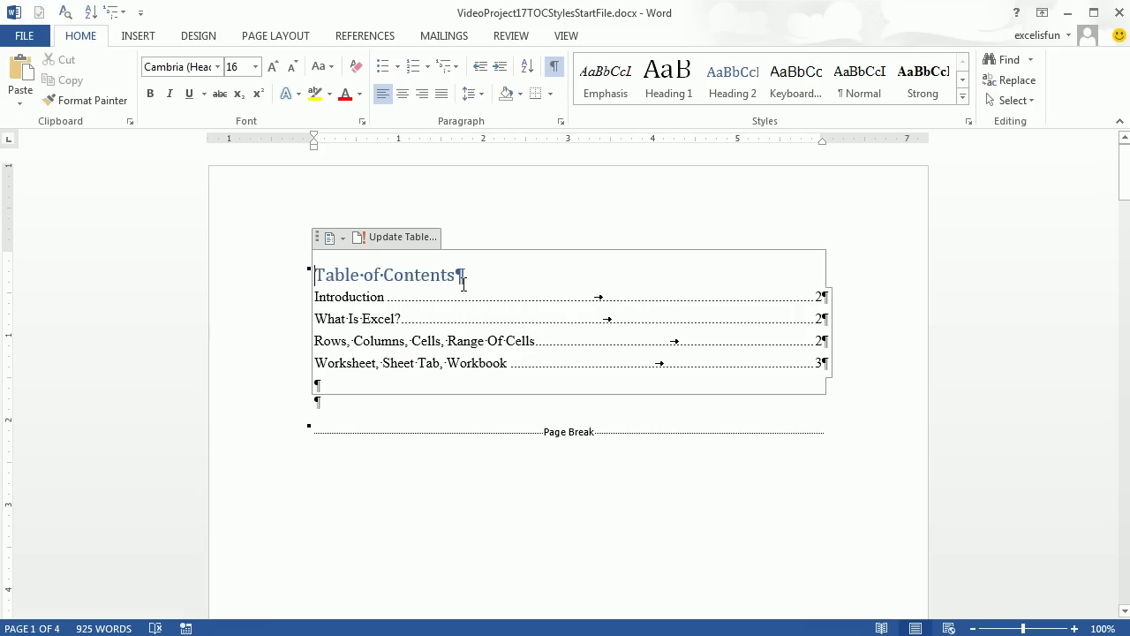
{"action": "left_click", "coordinate": [665, 523]}
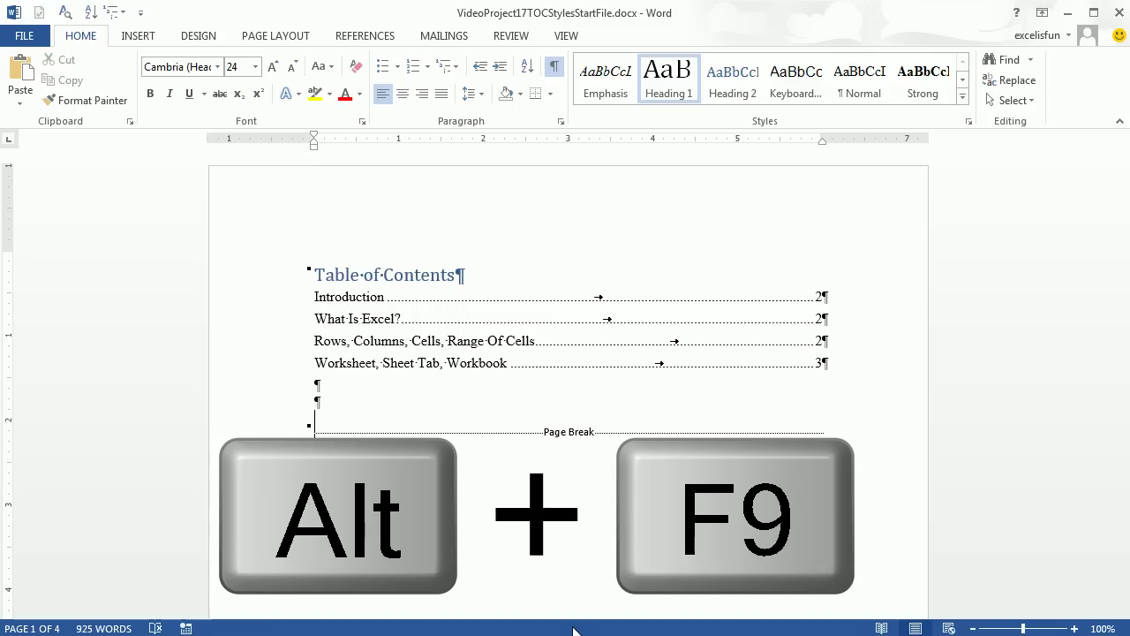
{"action": "key", "text": "alt+F9"}
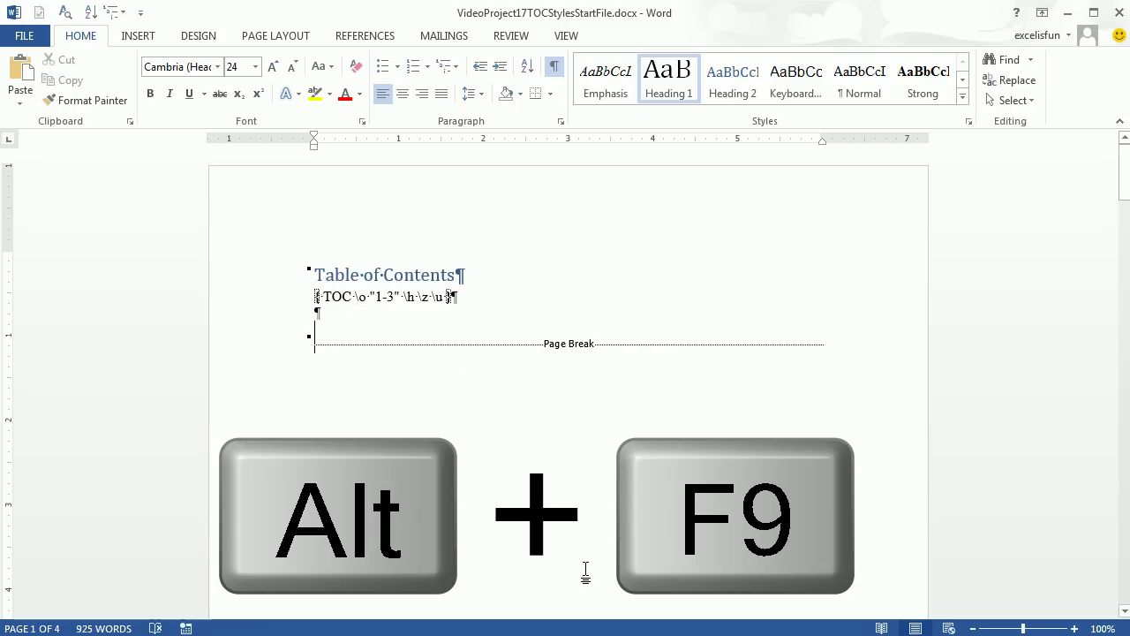
{"action": "key", "text": "alt+F9"}
{"action": "key", "text": "alt+F9"}
{"action": "key", "text": "alt+F9"}
{"action": "key", "text": "alt+F9"}
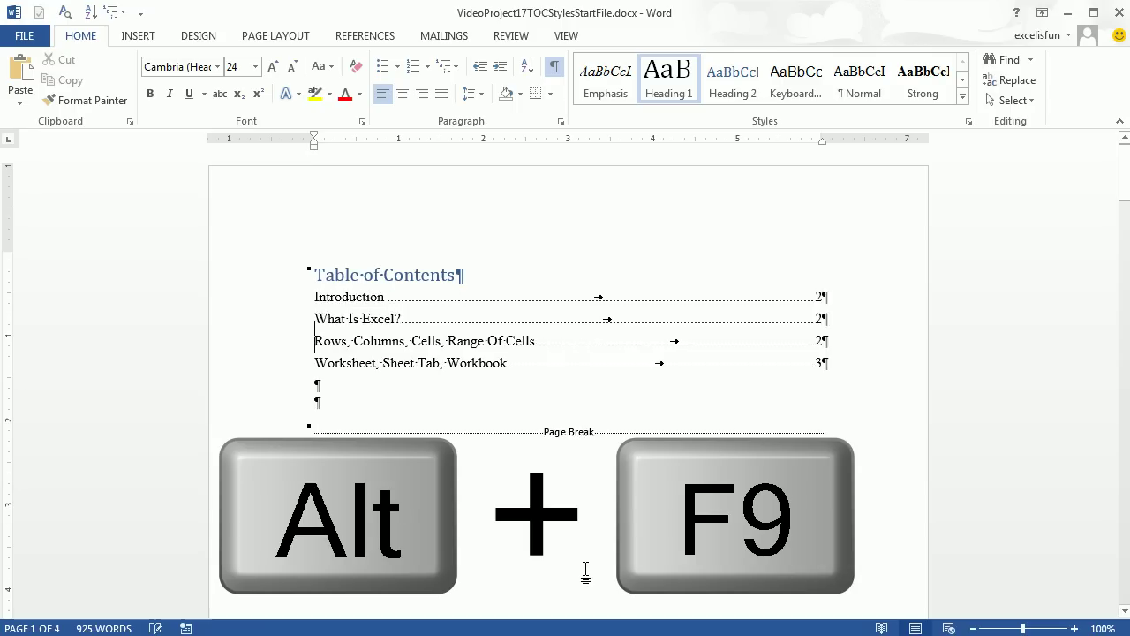
{"action": "key", "text": "alt+F9"}
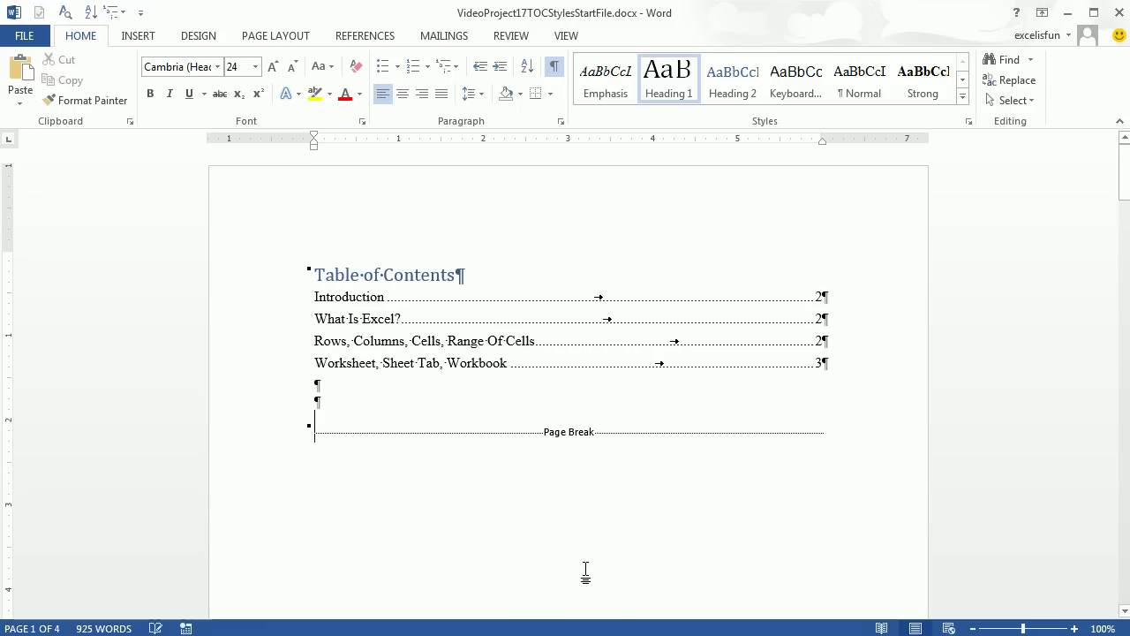
{"action": "key", "text": "alt+F9"}
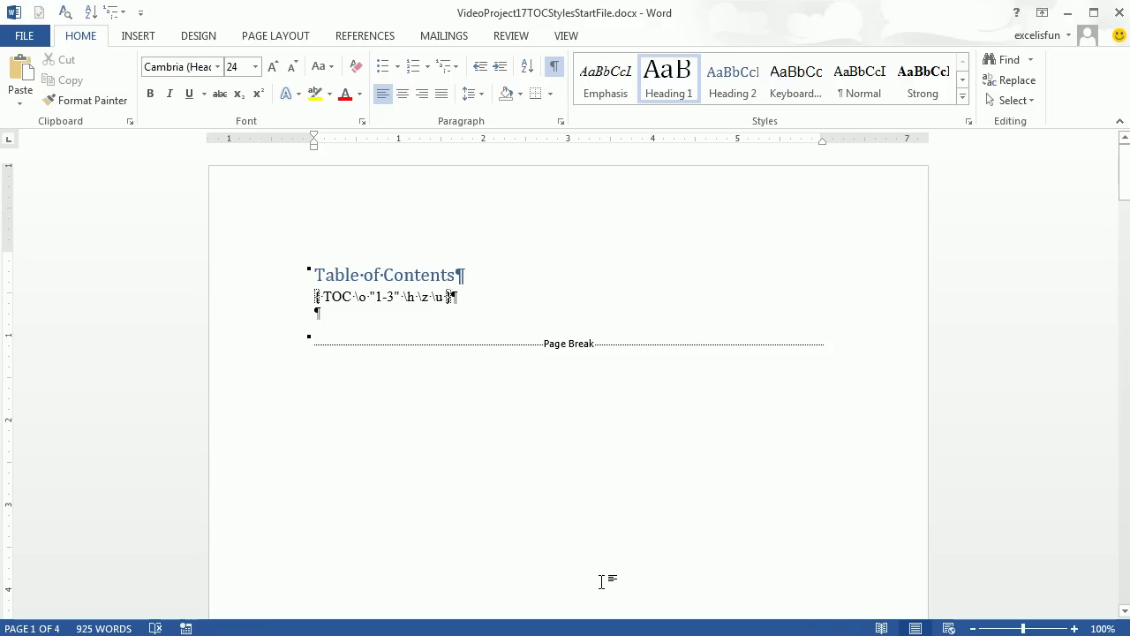
{"action": "key", "text": "alt+F9"}
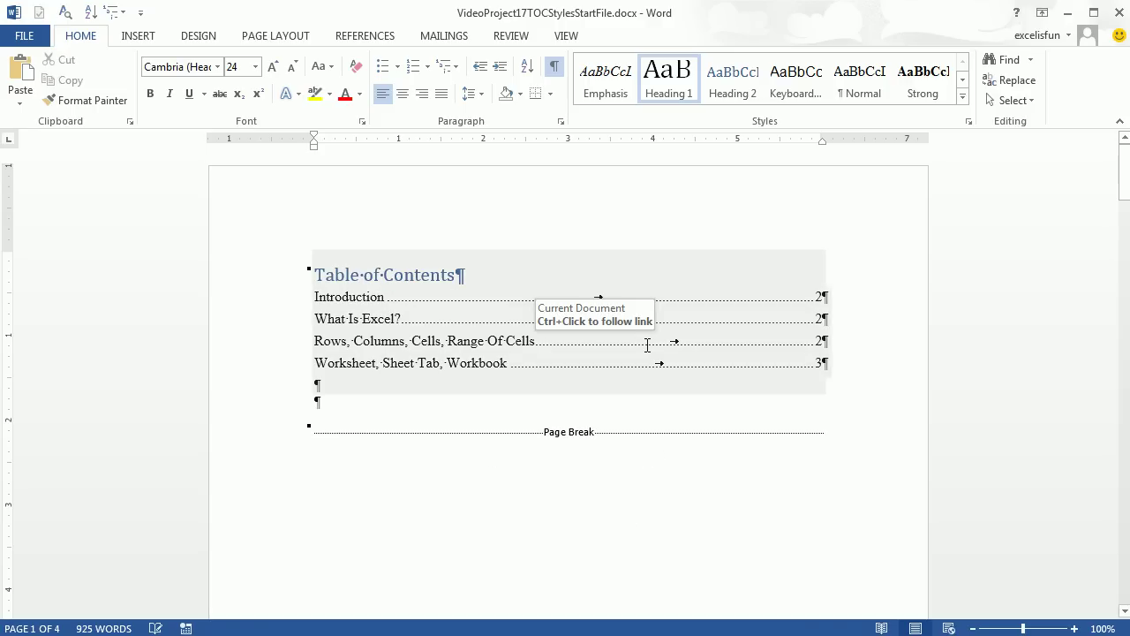
Update the table of contents field with the Update entire table option.
{"action": "left_click", "coordinate": [482, 319]}
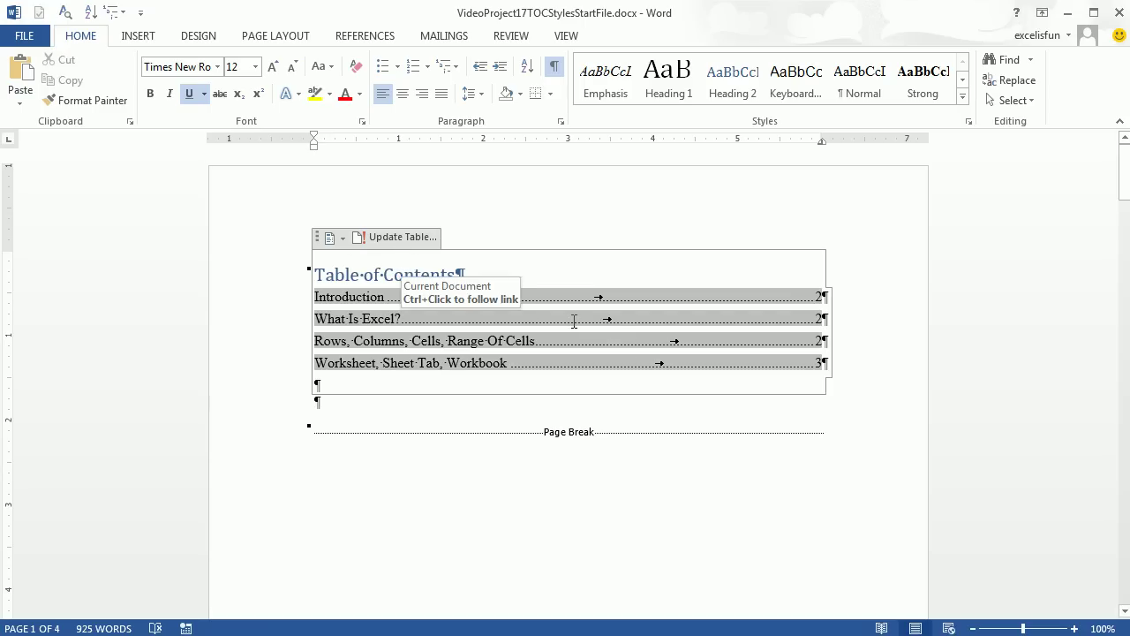
{"action": "left_click", "coordinate": [574, 394]}
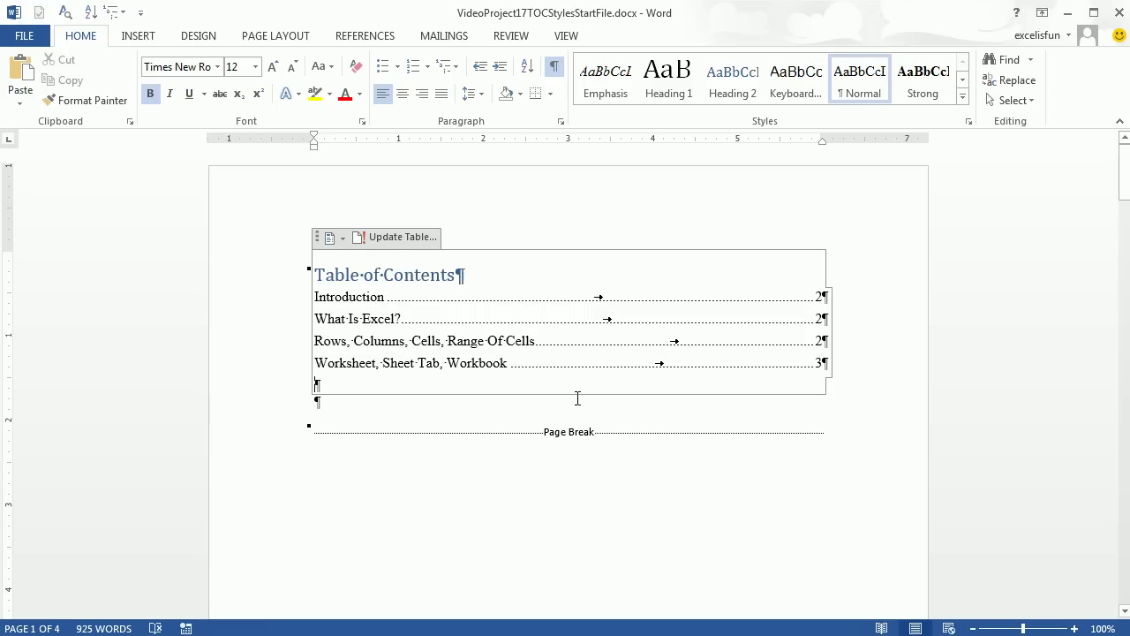
{"action": "right_click", "coordinate": [564, 341]}
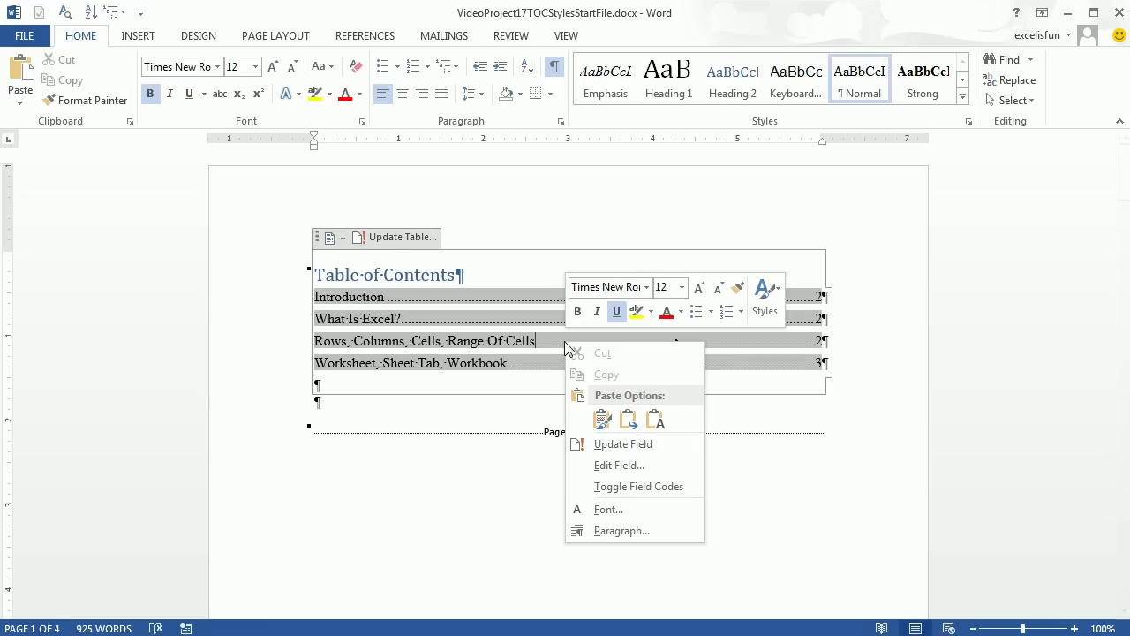
{"action": "left_click", "coordinate": [636, 451]}
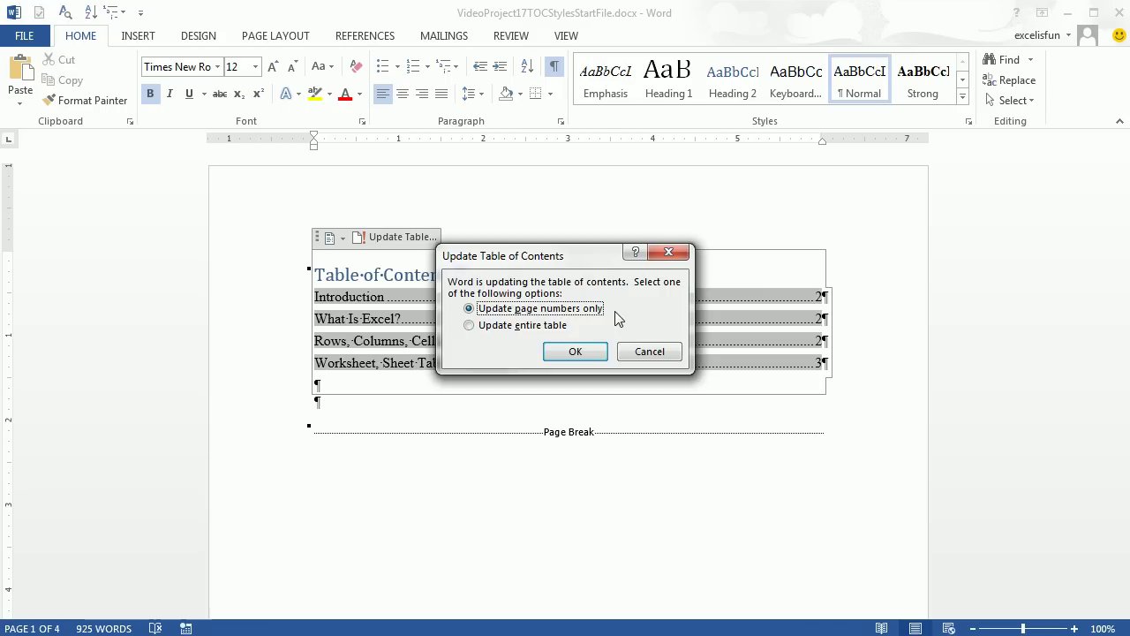
{"action": "left_click", "coordinate": [470, 329]}
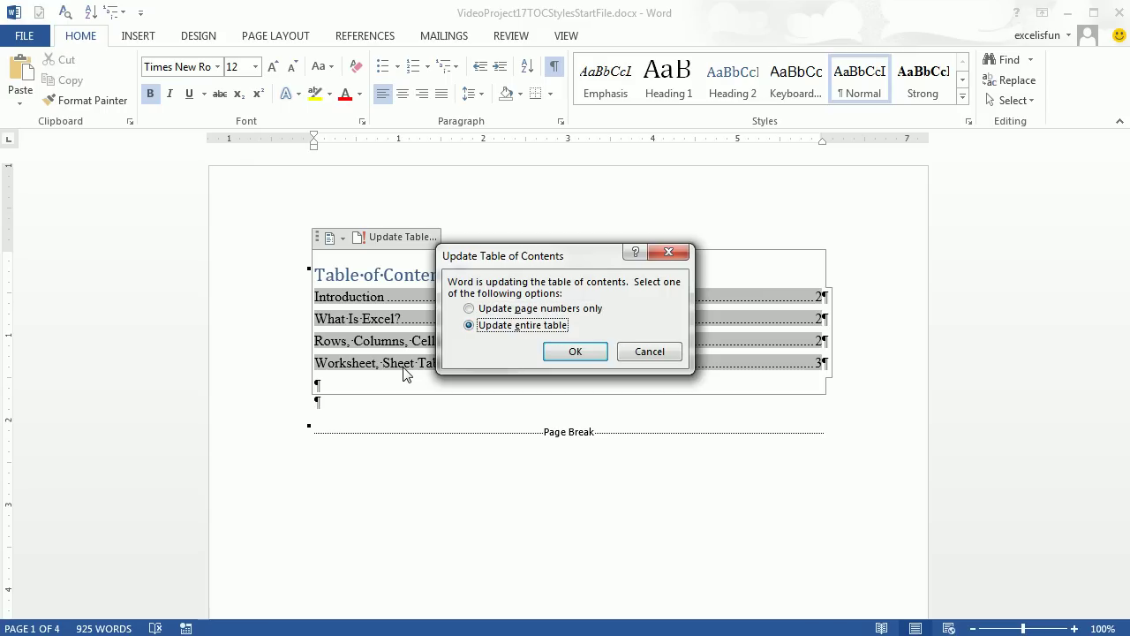
{"action": "left_click", "coordinate": [578, 352]}
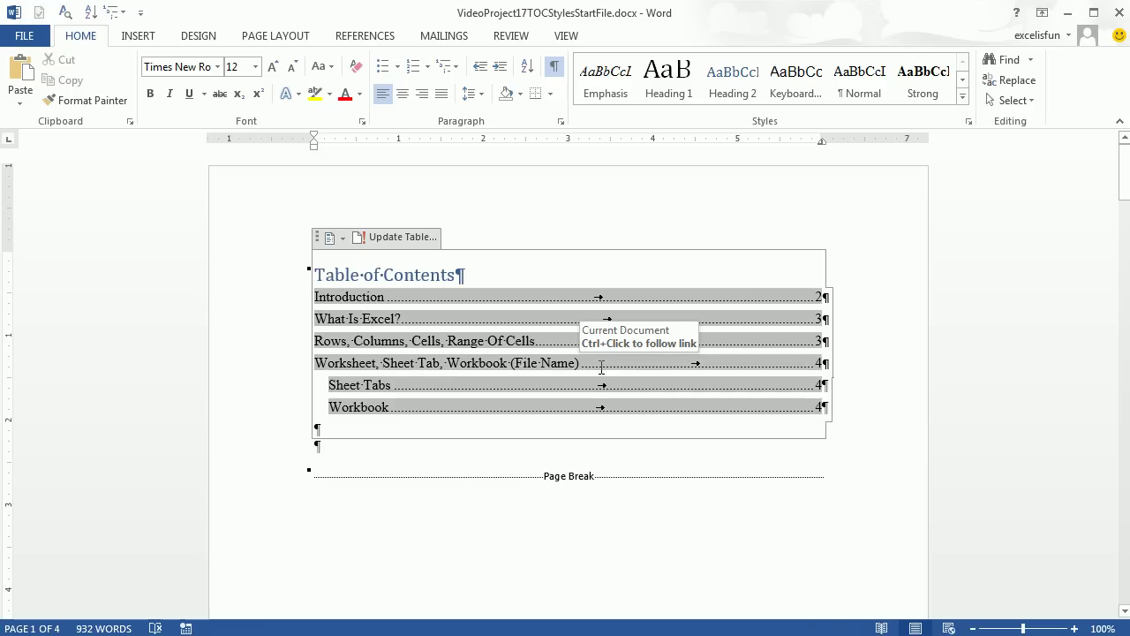
{"action": "left_click", "coordinate": [470, 464]}
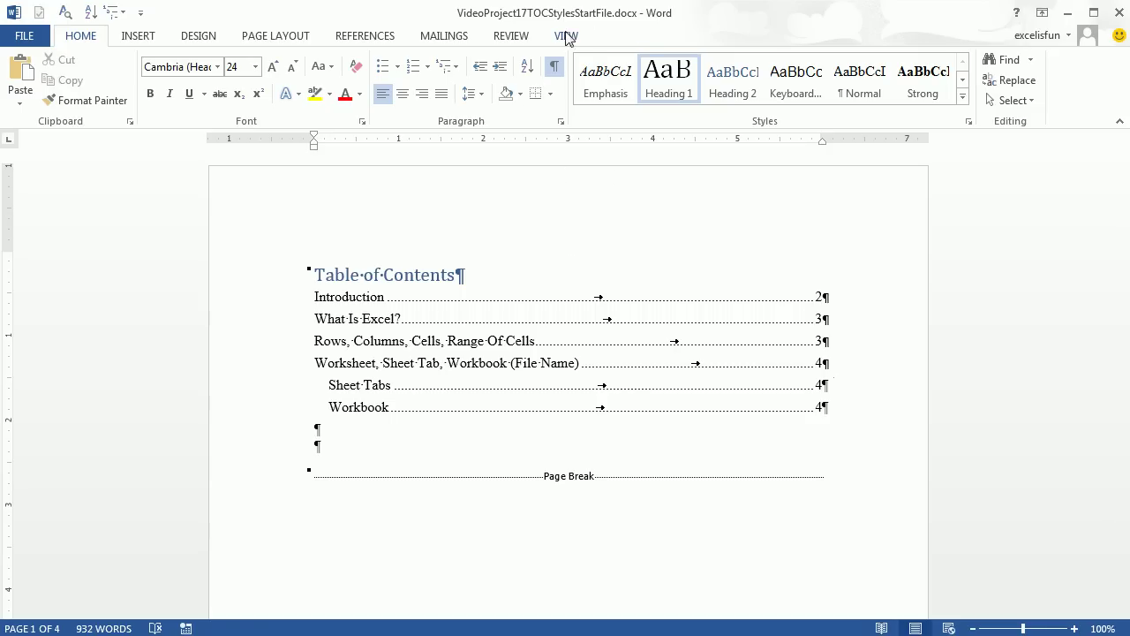
Save the document under the new name FinishedTOC in the 02Word folder and close it.
{"action": "key", "text": "F12"}
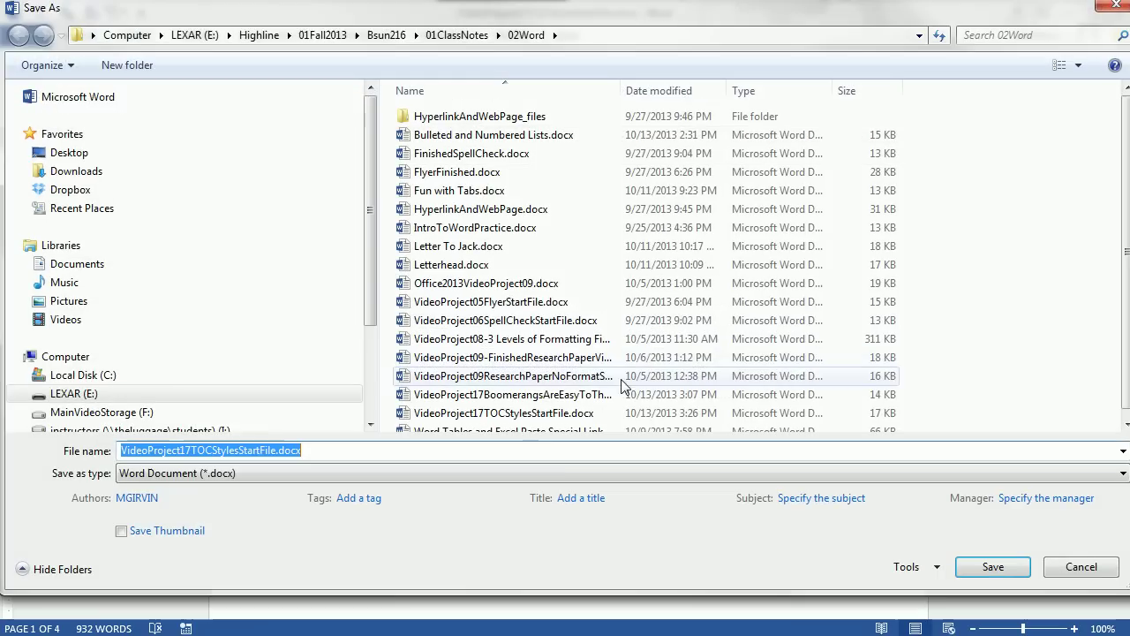
{"action": "type", "text": "Fin"}
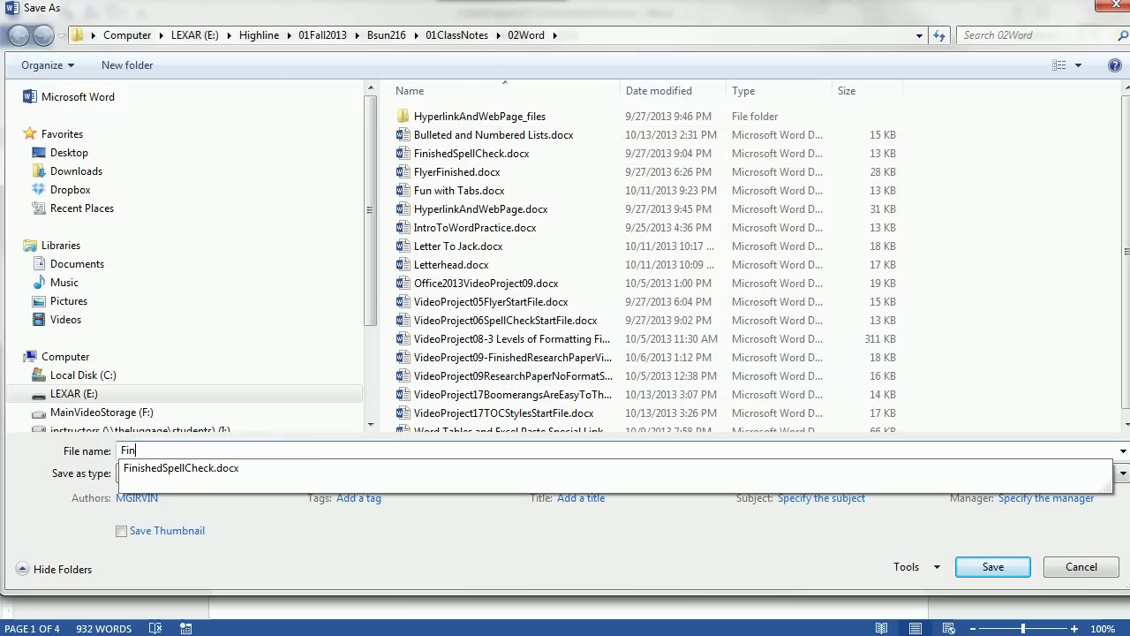
{"action": "type", "text": "ishedTOC"}
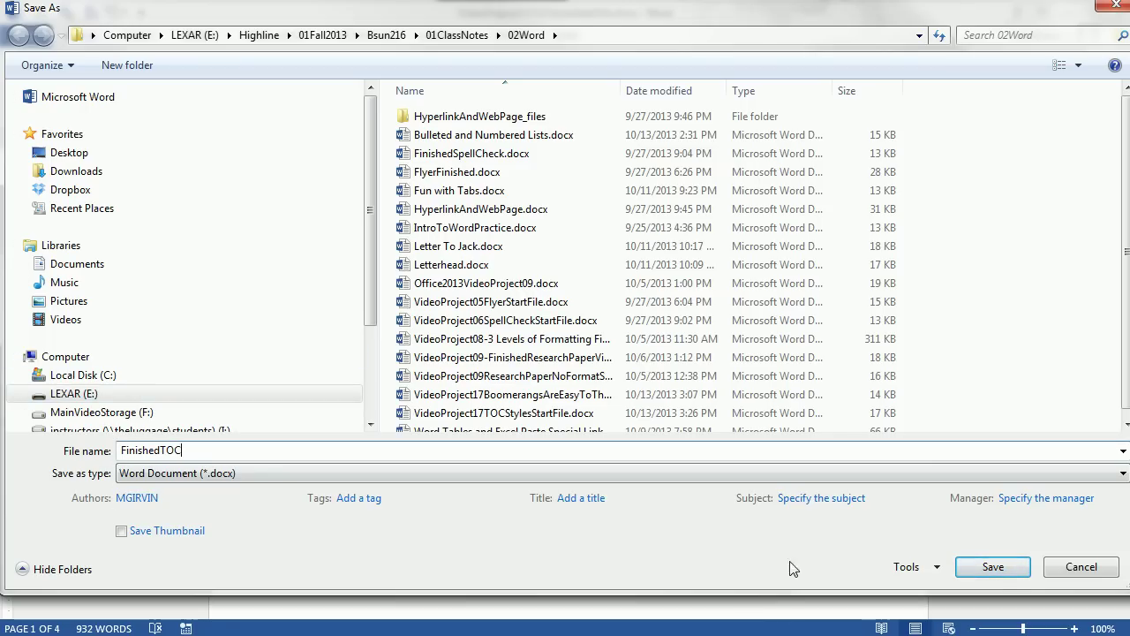
{"action": "left_click", "coordinate": [1022, 575]}
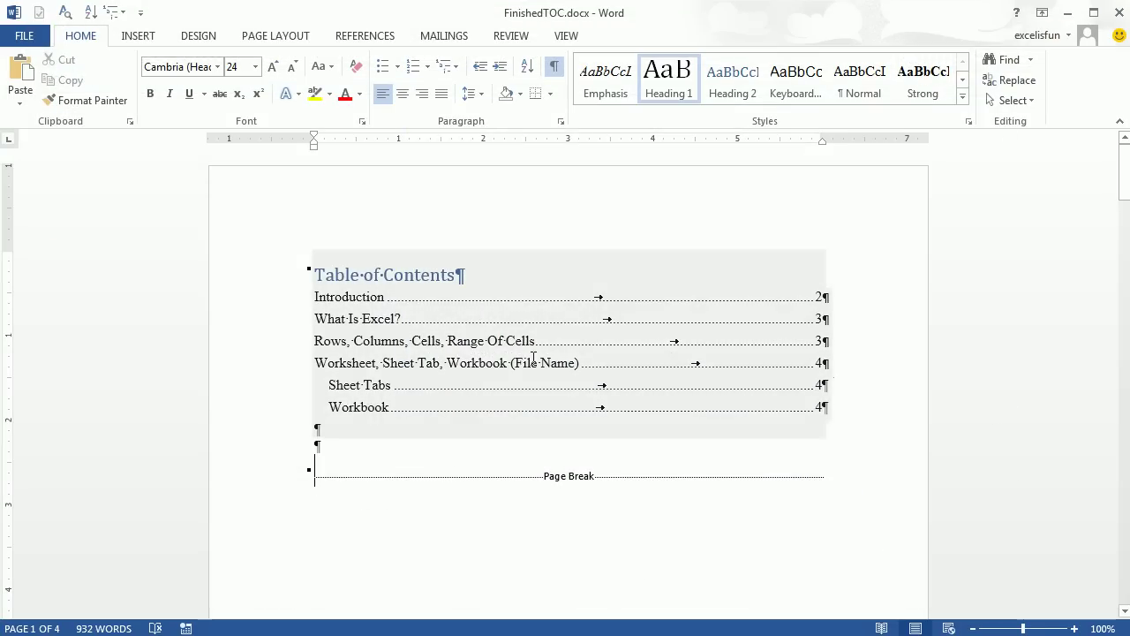
{"action": "left_click", "coordinate": [1120, 11]}
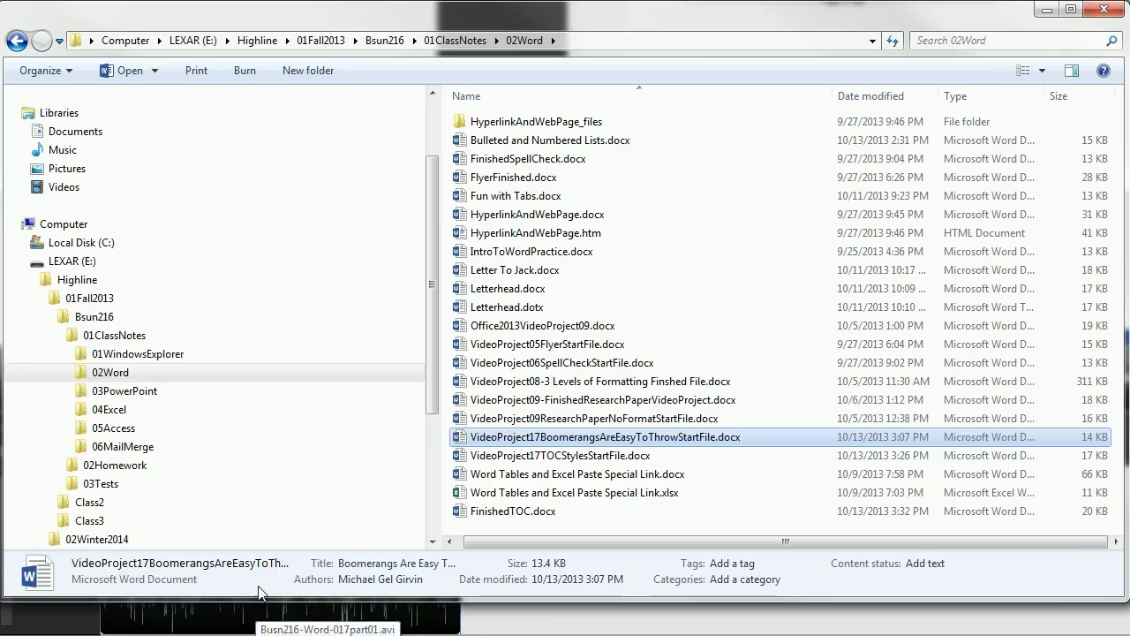
Open VideoProject17BoomerangsAreEasyToThrowStartFile.docx from the 02Word folder in Windows Explorer.
{"action": "left_click", "coordinate": [107, 375]}
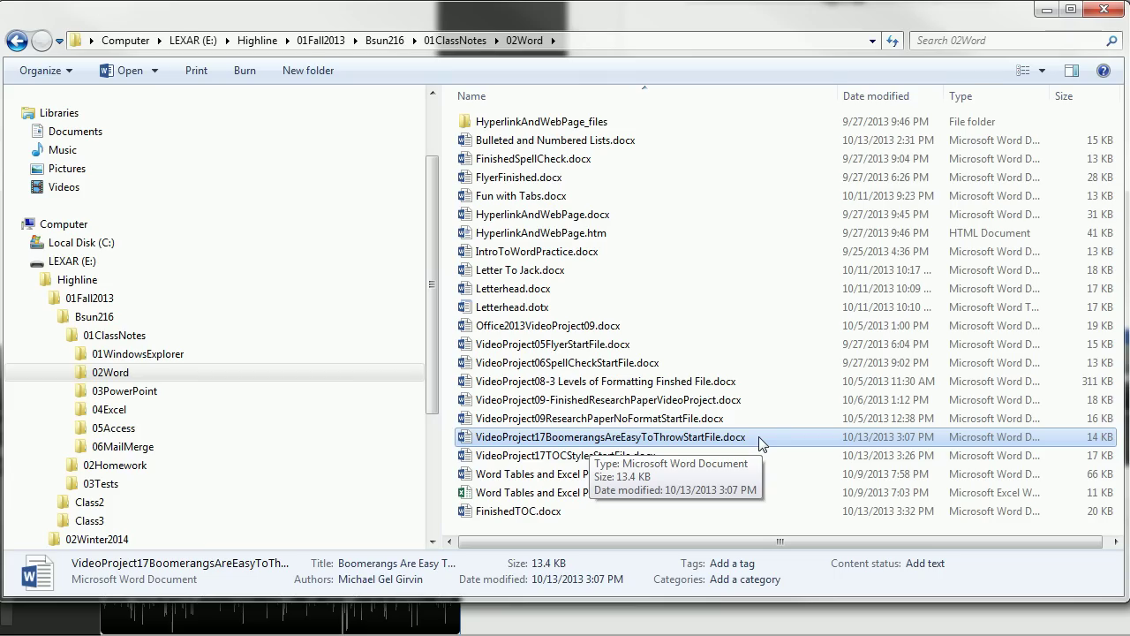
{"action": "double_click", "coordinate": [759, 436]}
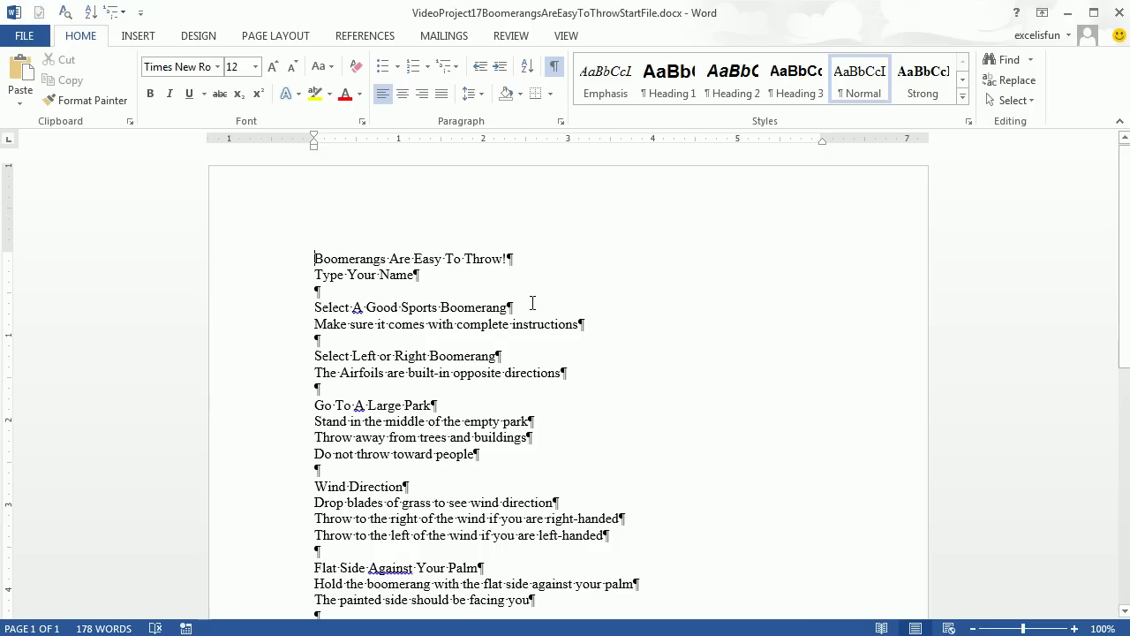
Examine the boomerang document's title, section titles and the detail lines beneath them to tell the two outline levels apart.
{"action": "scroll", "coordinate": [504, 318], "scroll_direction": "up", "scroll_amount": 5}
{"action": "key", "text": "shift+Down"}
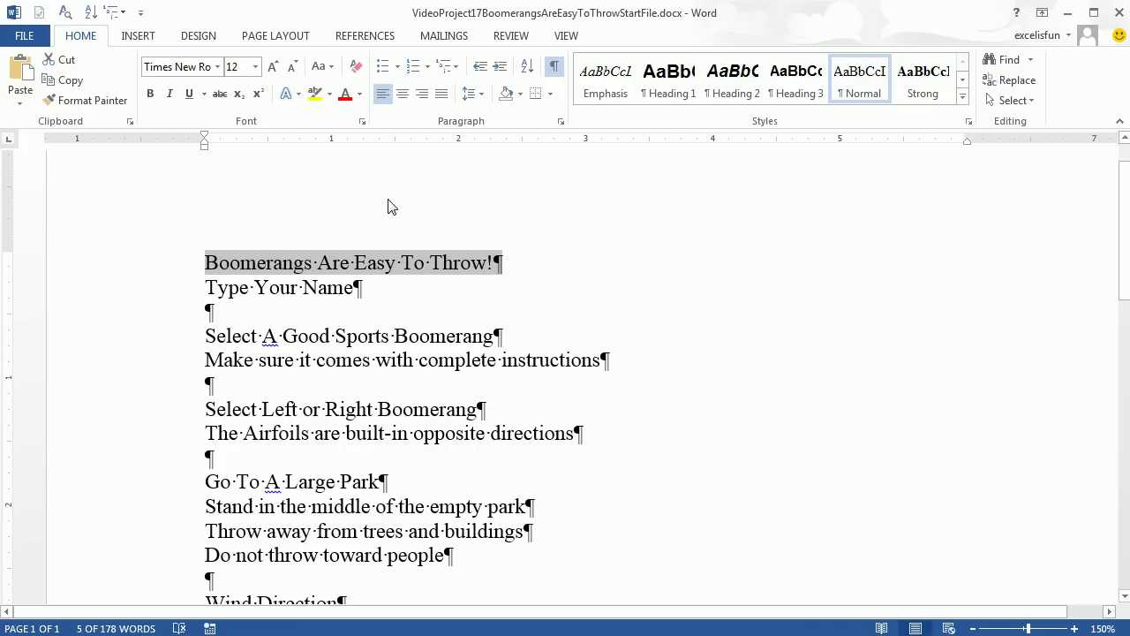
{"action": "left_click", "coordinate": [233, 338]}
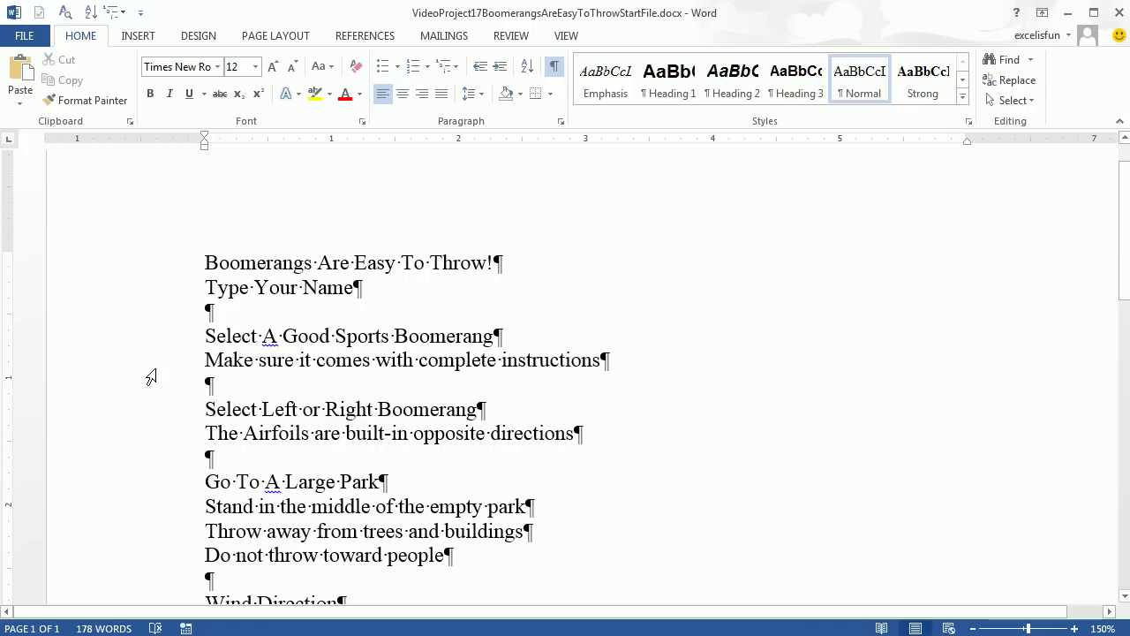
{"action": "left_click", "coordinate": [121, 416]}
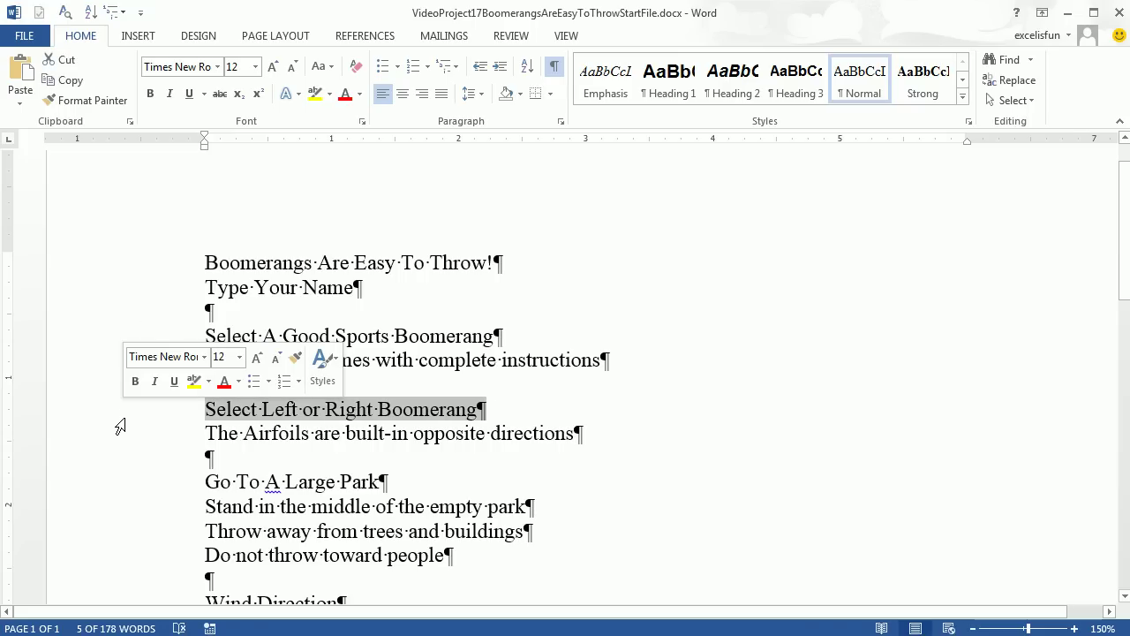
{"action": "left_click", "coordinate": [132, 490]}
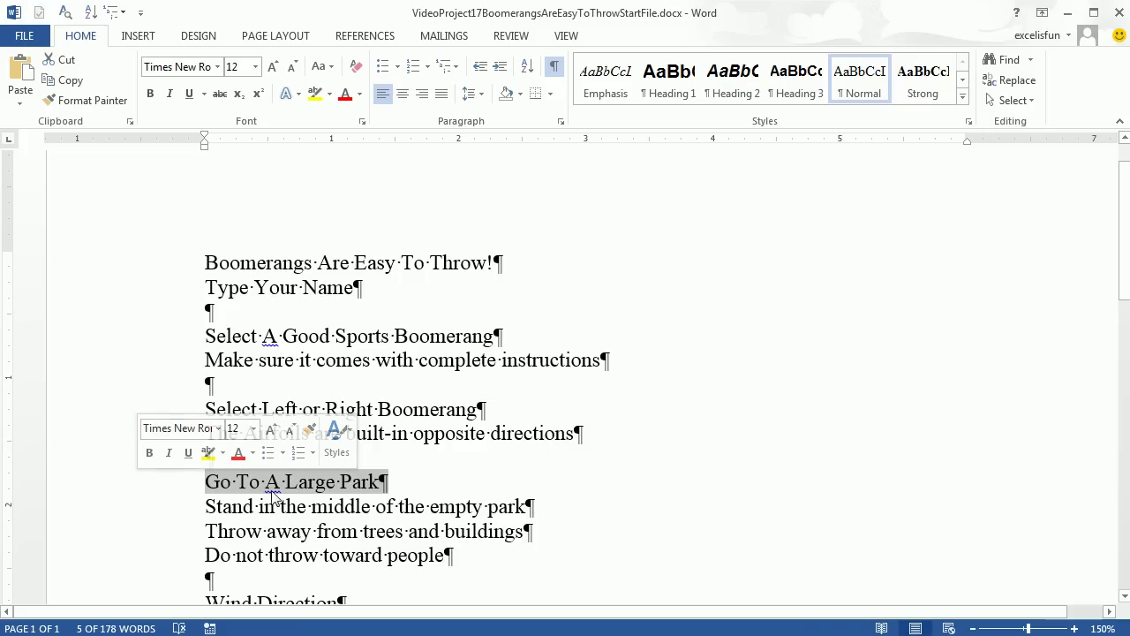
{"action": "left_click", "coordinate": [160, 520]}
{"action": "left_click", "coordinate": [137, 538]}
{"action": "left_click", "coordinate": [131, 565]}
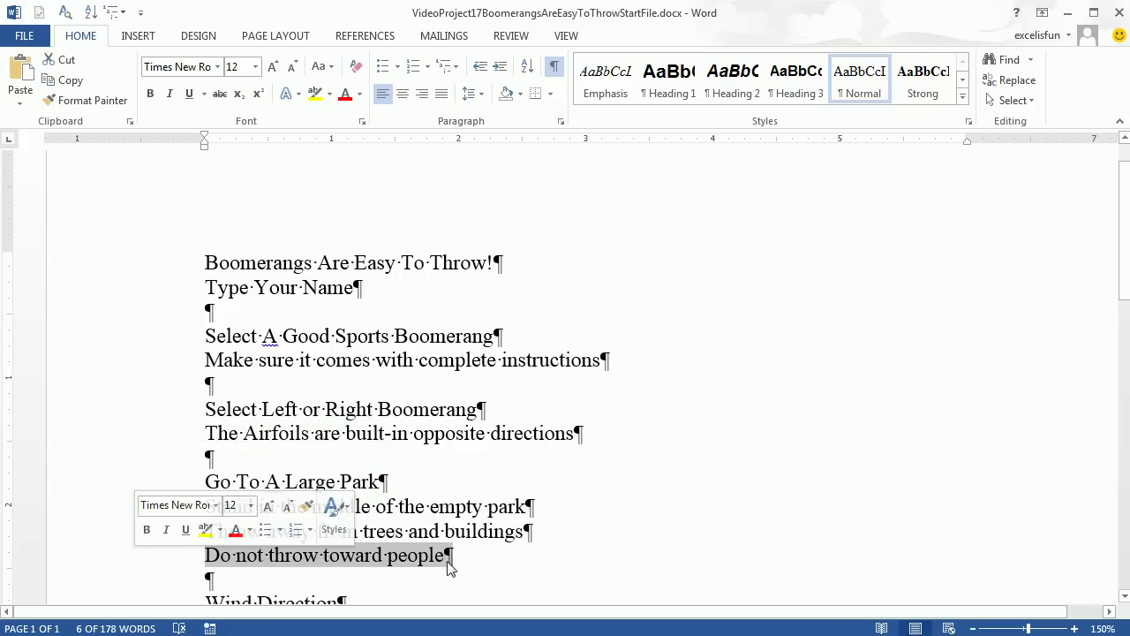
{"action": "left_click", "coordinate": [768, 524]}
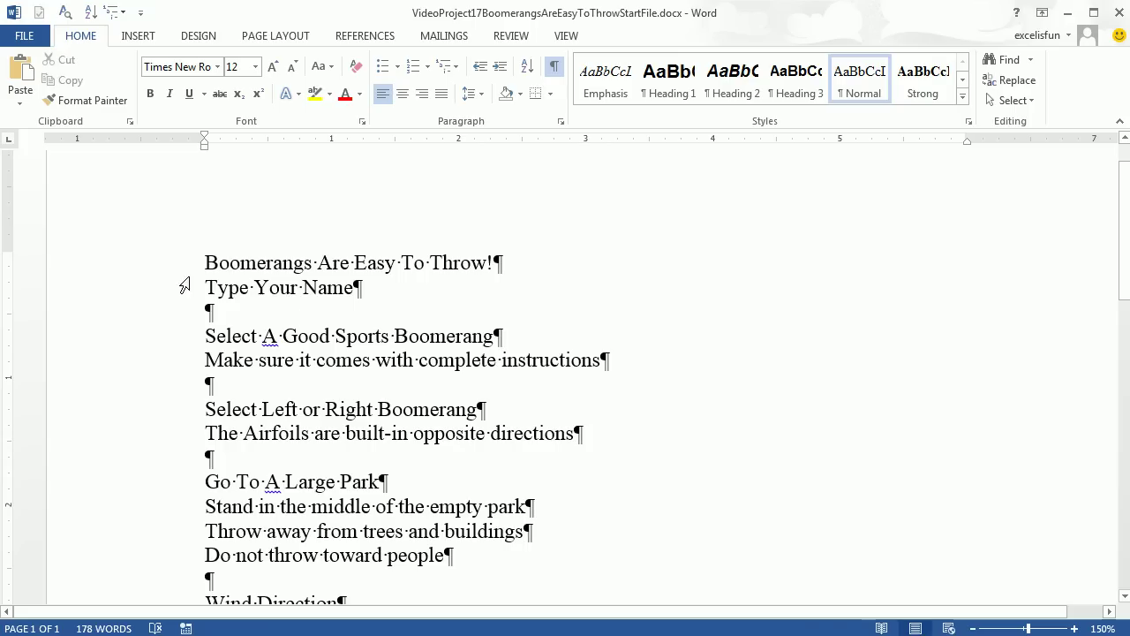
{"action": "left_click", "coordinate": [158, 268]}
{"action": "left_click", "coordinate": [142, 336], "text": "ctrl"}
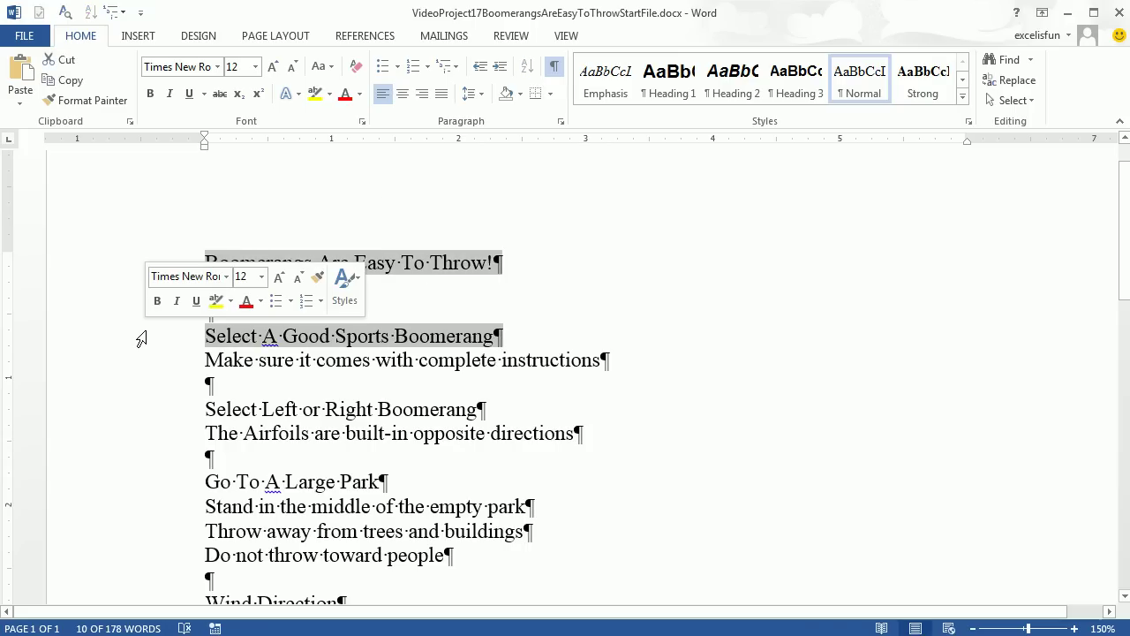
{"action": "left_click", "coordinate": [140, 362]}
{"action": "left_click", "coordinate": [144, 434], "text": "ctrl"}
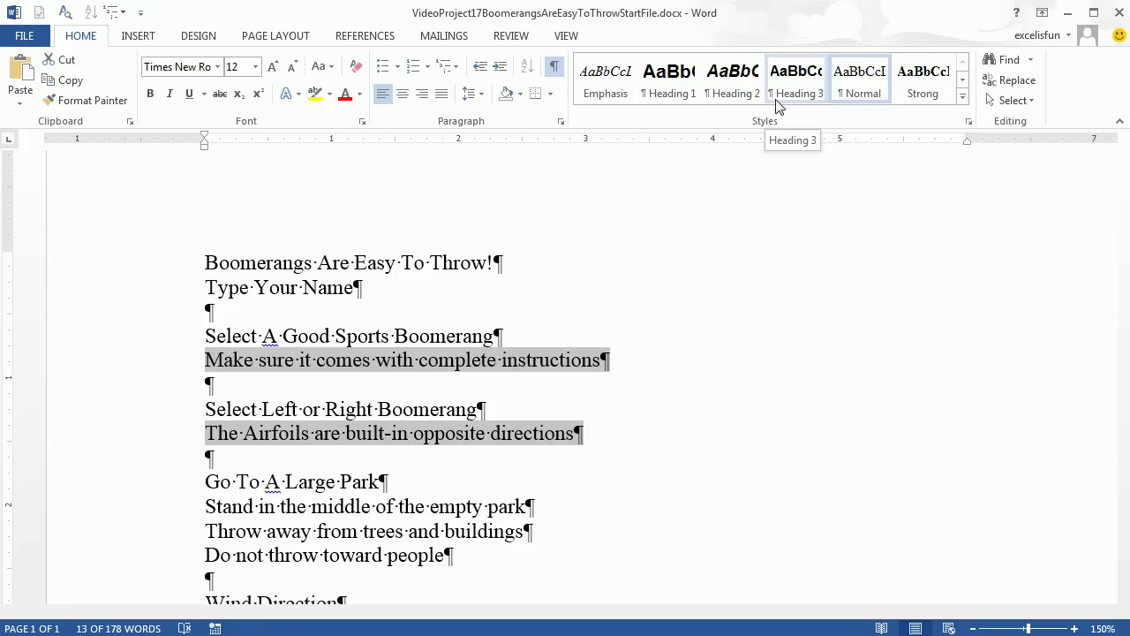
Apply the Heading 1 style to the document title and every section title from "Select A Good Sports Boomerang" through "Catching!".
{"action": "left_click", "coordinate": [121, 283]}
{"action": "left_click", "coordinate": [108, 265]}
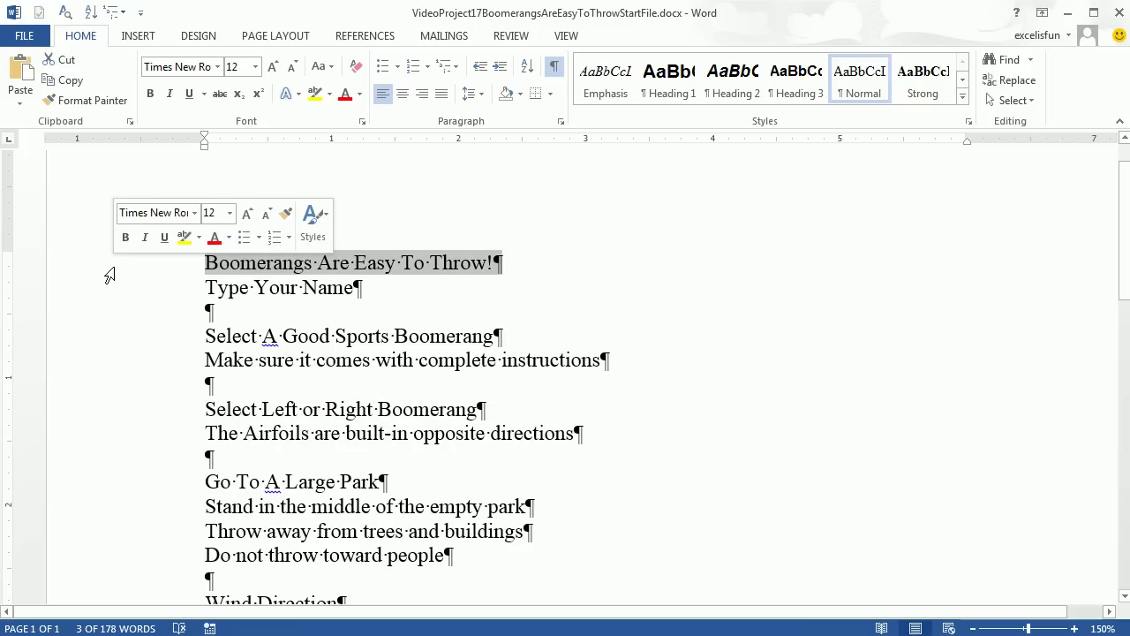
{"action": "left_click", "coordinate": [128, 340], "text": "ctrl"}
{"action": "left_click", "coordinate": [138, 413], "text": "ctrl"}
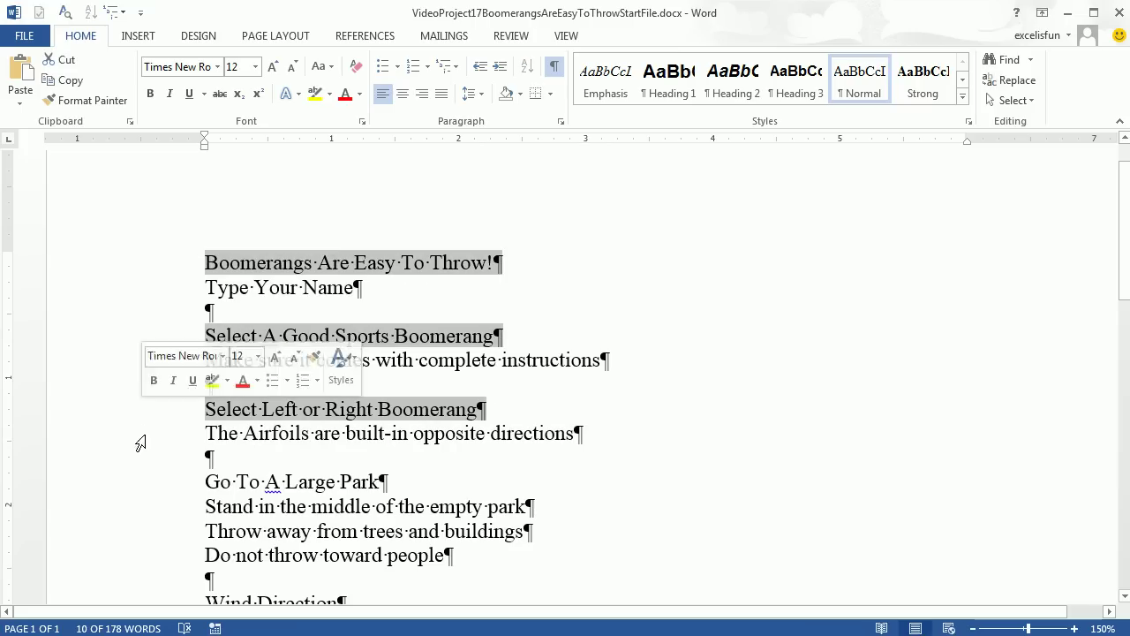
{"action": "left_click", "coordinate": [136, 486], "text": "ctrl"}
{"action": "scroll", "coordinate": [146, 495], "scroll_direction": "down", "scroll_amount": 1}
{"action": "scroll", "coordinate": [147, 477], "scroll_direction": "down", "scroll_amount": 3}
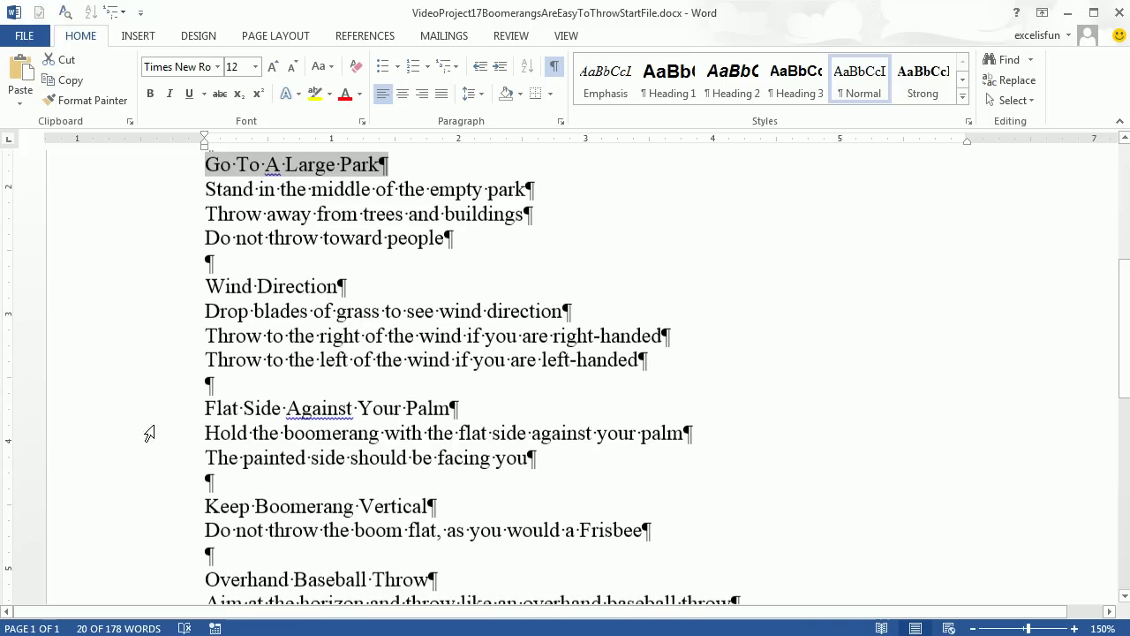
{"action": "left_click", "coordinate": [136, 285], "text": "ctrl"}
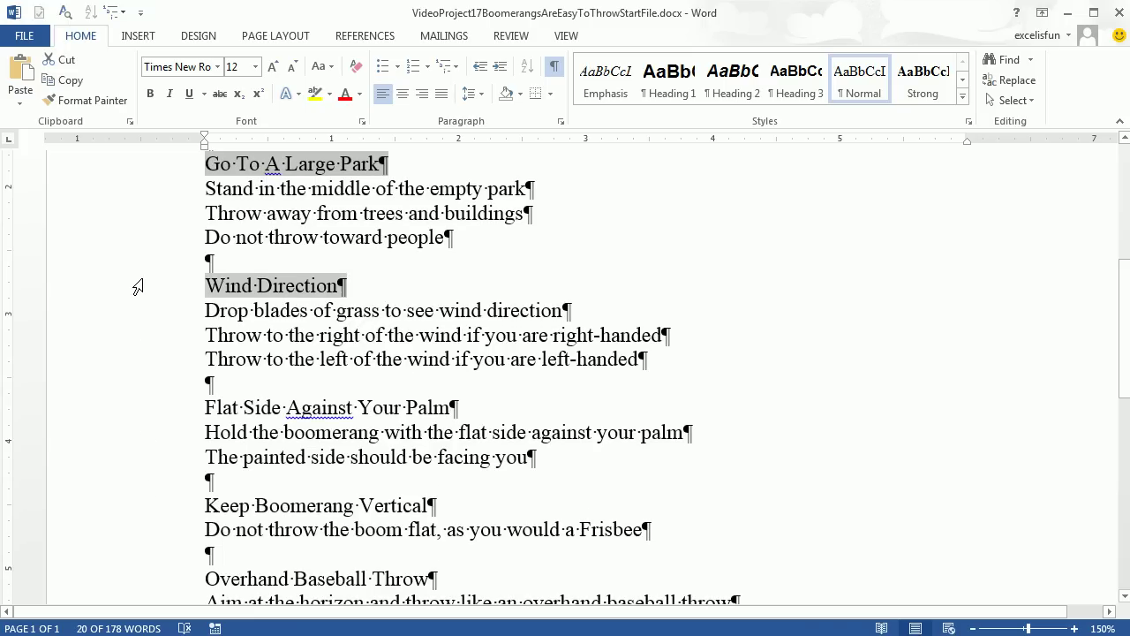
{"action": "left_click", "coordinate": [118, 416], "text": "ctrl"}
{"action": "left_click", "coordinate": [131, 511], "text": "ctrl"}
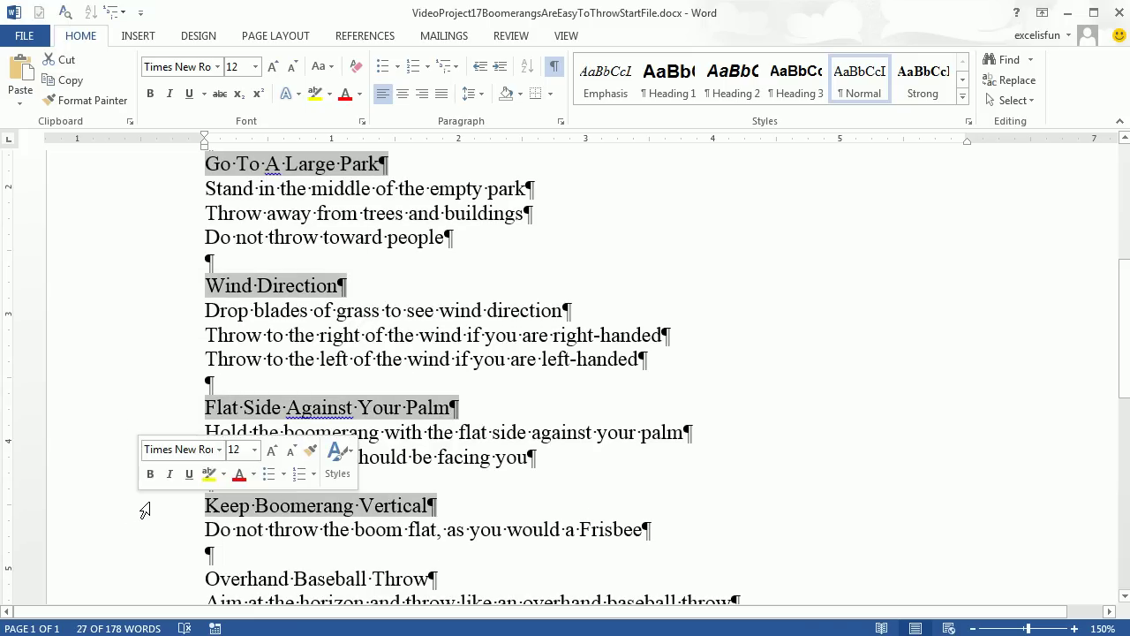
{"action": "scroll", "coordinate": [135, 508], "scroll_direction": "down", "scroll_amount": 4}
{"action": "left_click", "coordinate": [104, 265], "text": "ctrl"}
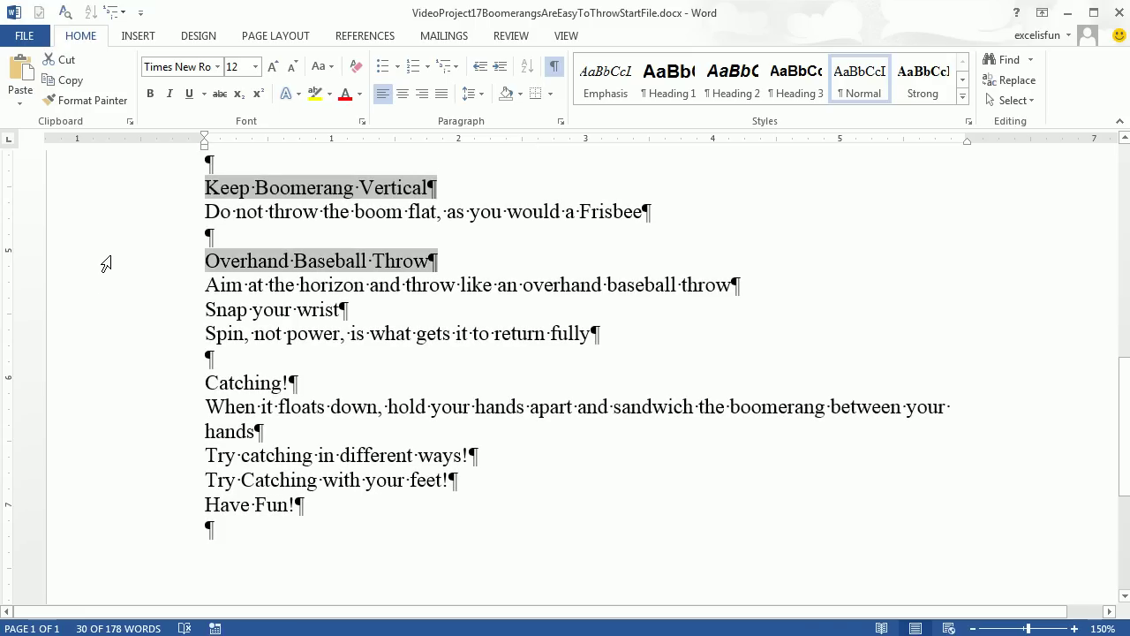
{"action": "left_click", "coordinate": [140, 388], "text": "ctrl"}
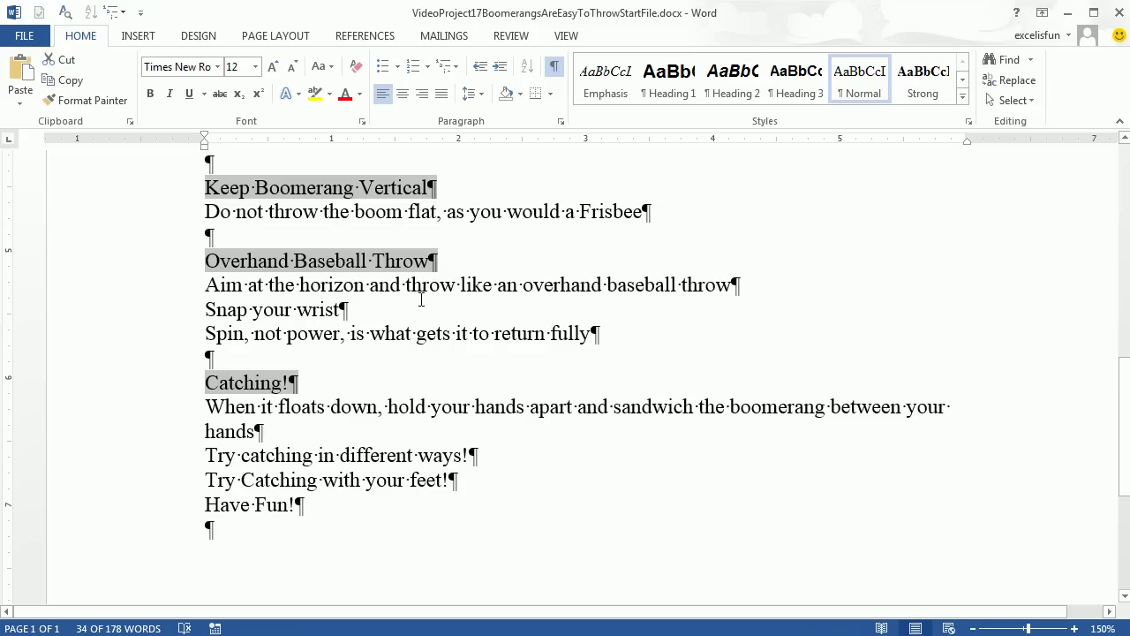
{"action": "scroll", "coordinate": [451, 342], "scroll_direction": "up", "scroll_amount": 10}
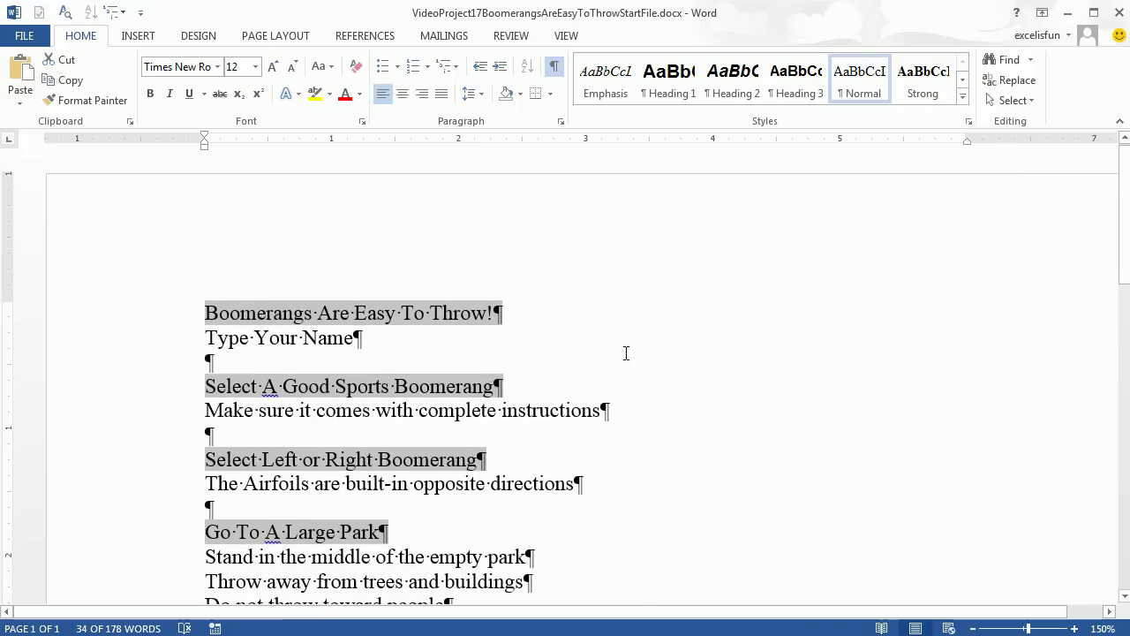
{"action": "left_click", "coordinate": [671, 88]}
{"action": "scroll", "coordinate": [574, 359], "scroll_direction": "down", "scroll_amount": 9}
{"action": "scroll", "coordinate": [549, 491], "scroll_direction": "up", "scroll_amount": 5}
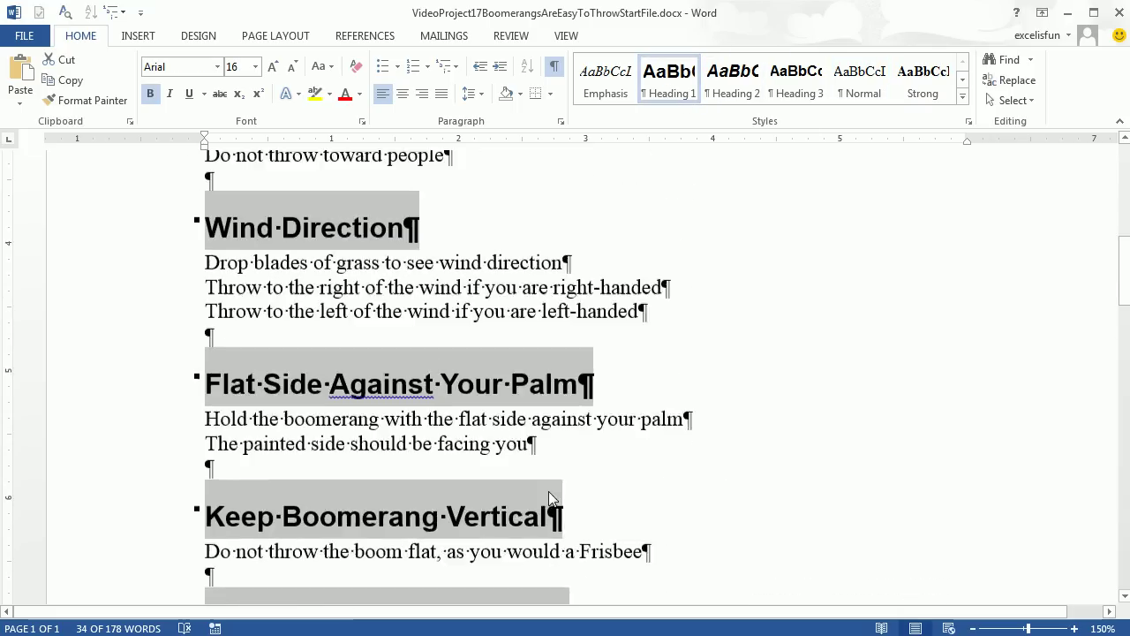
{"action": "scroll", "coordinate": [548, 487], "scroll_direction": "up", "scroll_amount": 5}
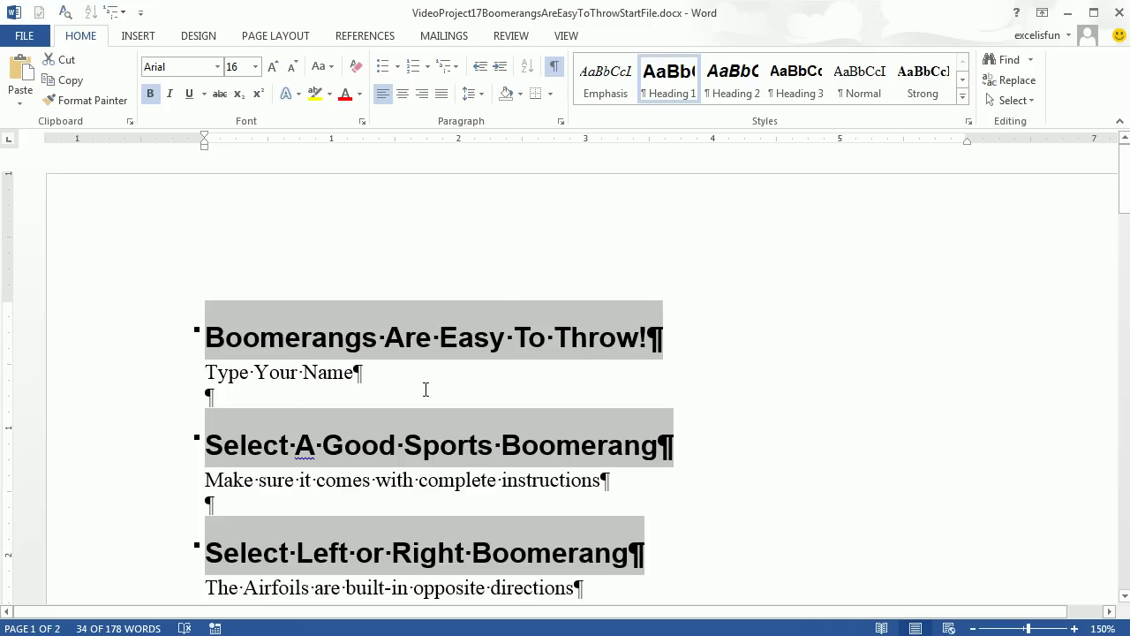
Apply the Heading 2 style to "Type Your Name" and all detail lines under the section titles, through "Have Fun!".
{"action": "left_click", "coordinate": [156, 379]}
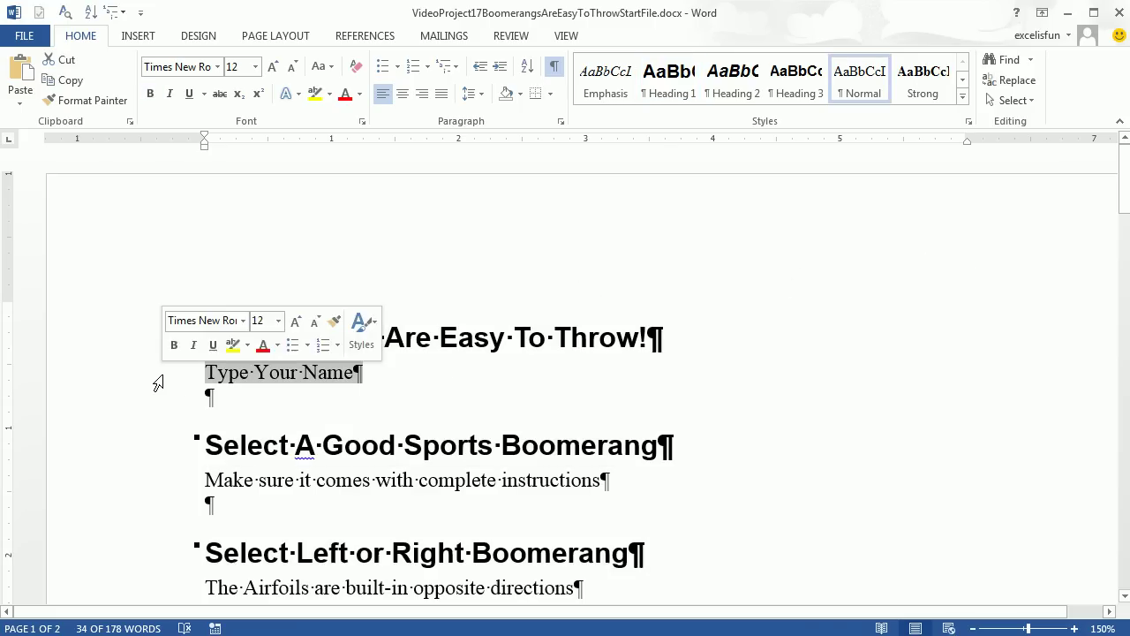
{"action": "left_click", "coordinate": [150, 482], "text": "ctrl"}
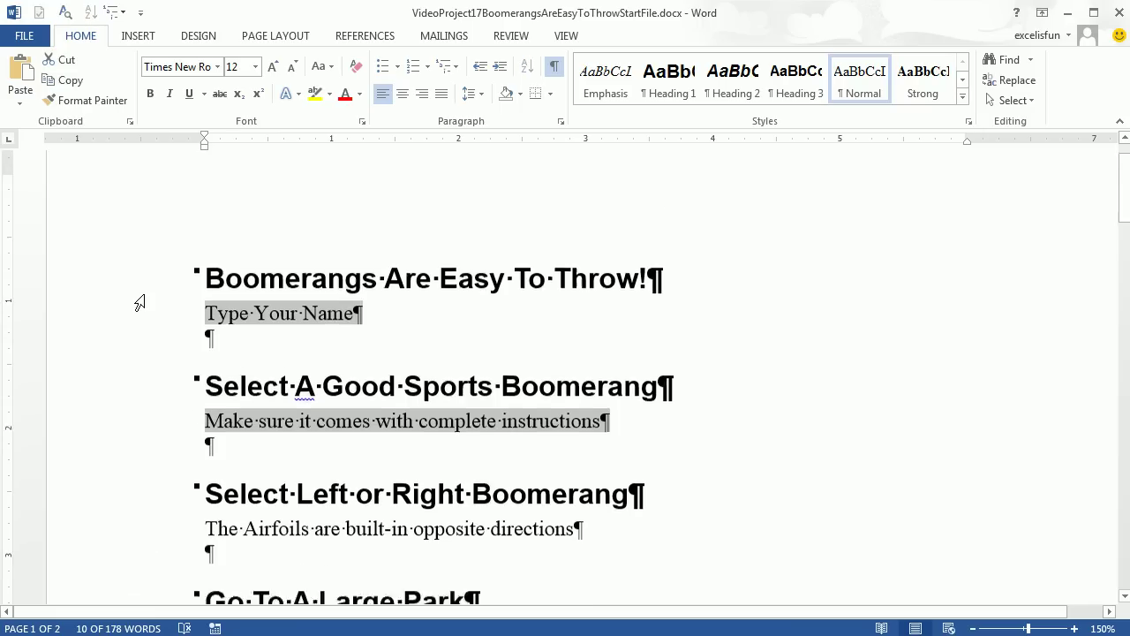
{"action": "scroll", "coordinate": [141, 327], "scroll_direction": "down", "scroll_amount": 3}
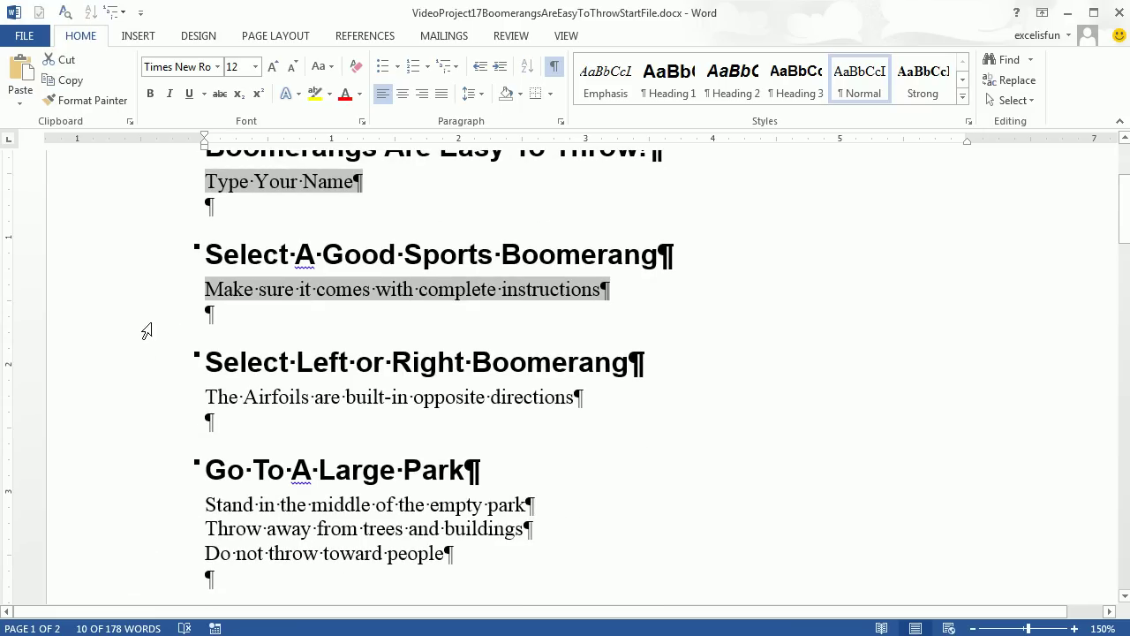
{"action": "left_click", "coordinate": [123, 403], "text": "ctrl"}
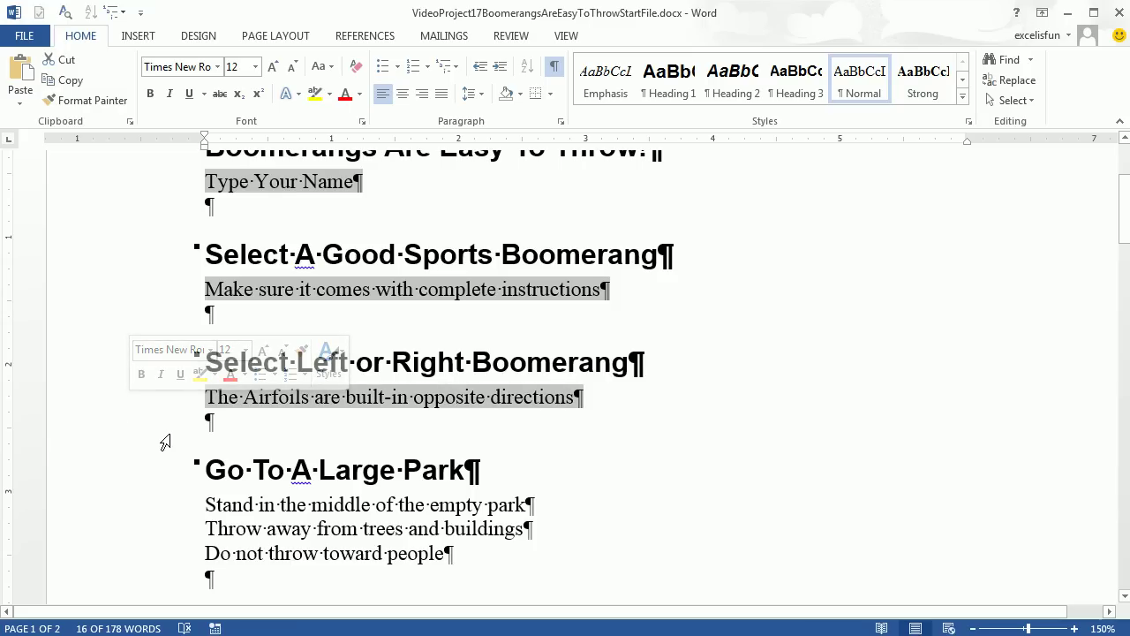
{"action": "scroll", "coordinate": [167, 442], "scroll_direction": "down", "scroll_amount": 3}
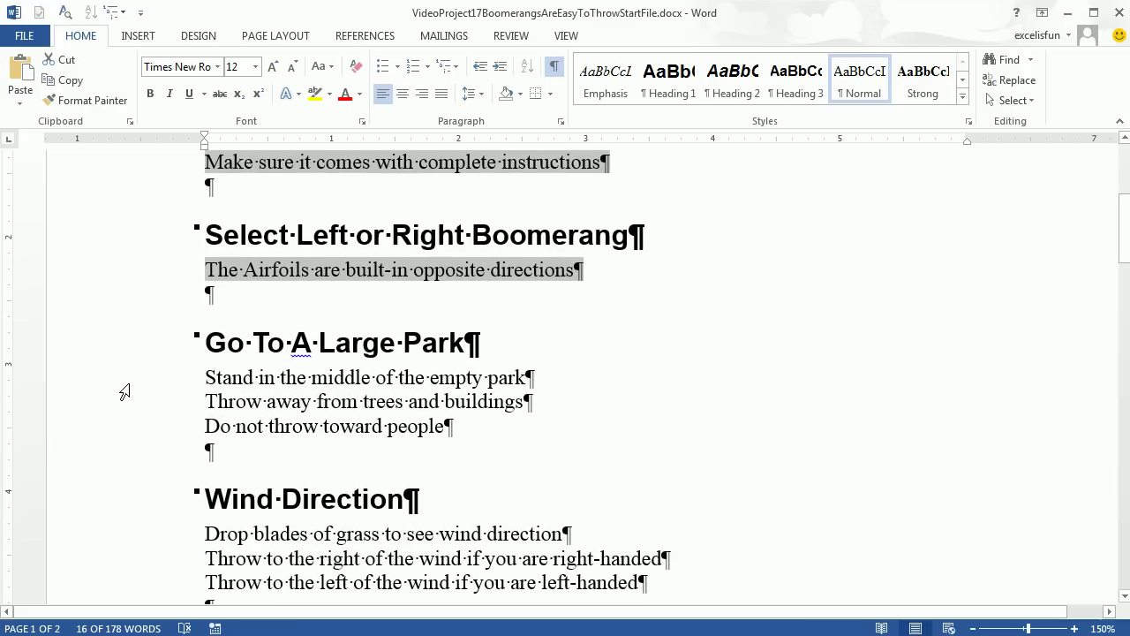
{"action": "left_click_drag", "start_coordinate": [115, 382], "coordinate": [108, 426]}
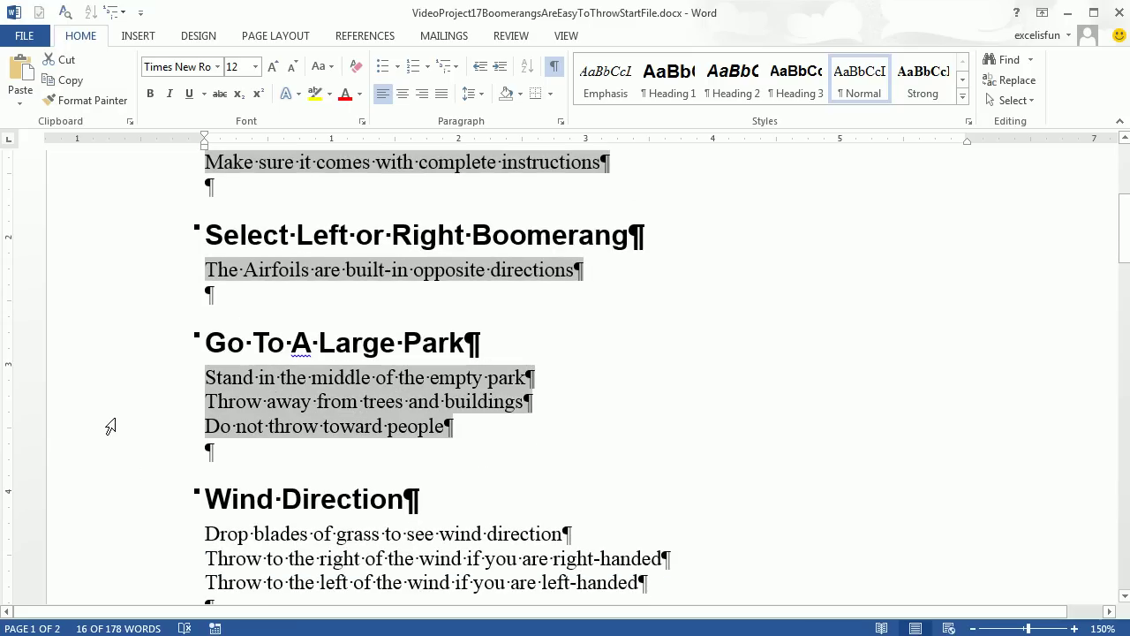
{"action": "scroll", "coordinate": [291, 411], "scroll_direction": "down", "scroll_amount": 4}
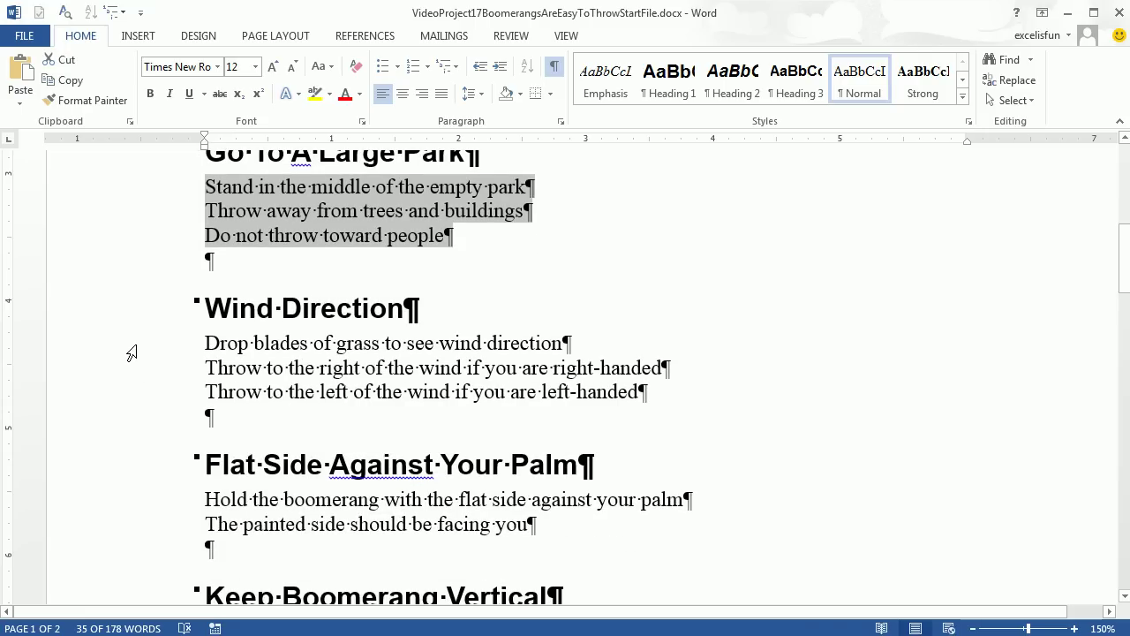
{"action": "mouse_move", "coordinate": [130, 353]}
{"action": "left_mouse_down"}
{"action": "mouse_move", "coordinate": [126, 391]}
{"action": "mouse_move", "coordinate": [88, 386]}
{"action": "mouse_move", "coordinate": [84, 399]}
{"action": "left_mouse_up"}
{"action": "scroll", "coordinate": [216, 372], "scroll_direction": "down", "scroll_amount": 3}
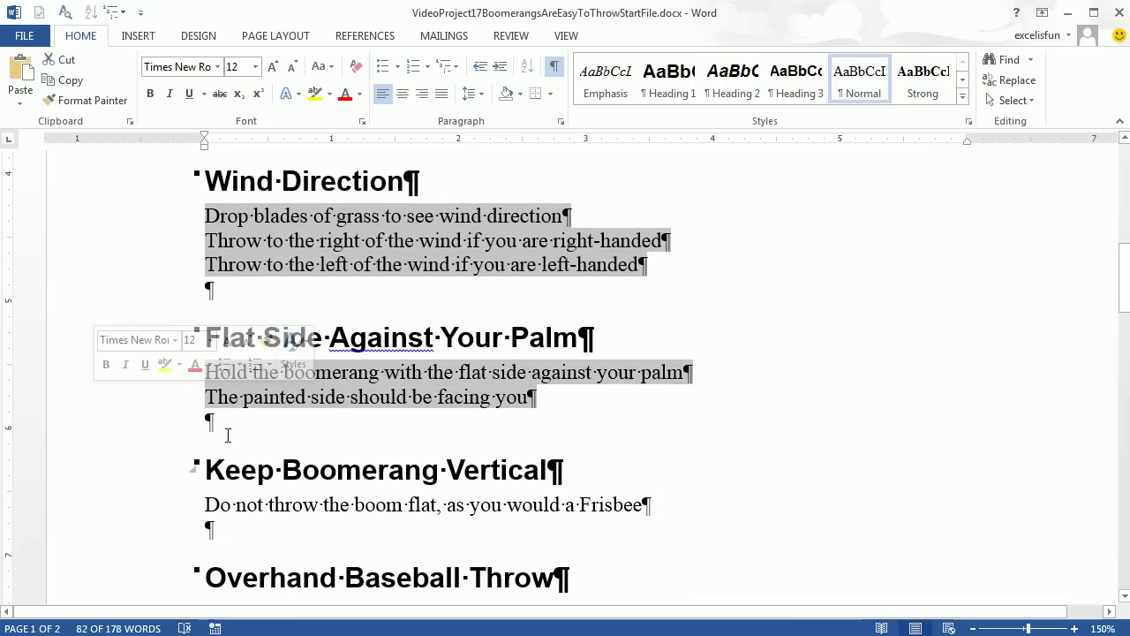
{"action": "scroll", "coordinate": [264, 477], "scroll_direction": "down", "scroll_amount": 4}
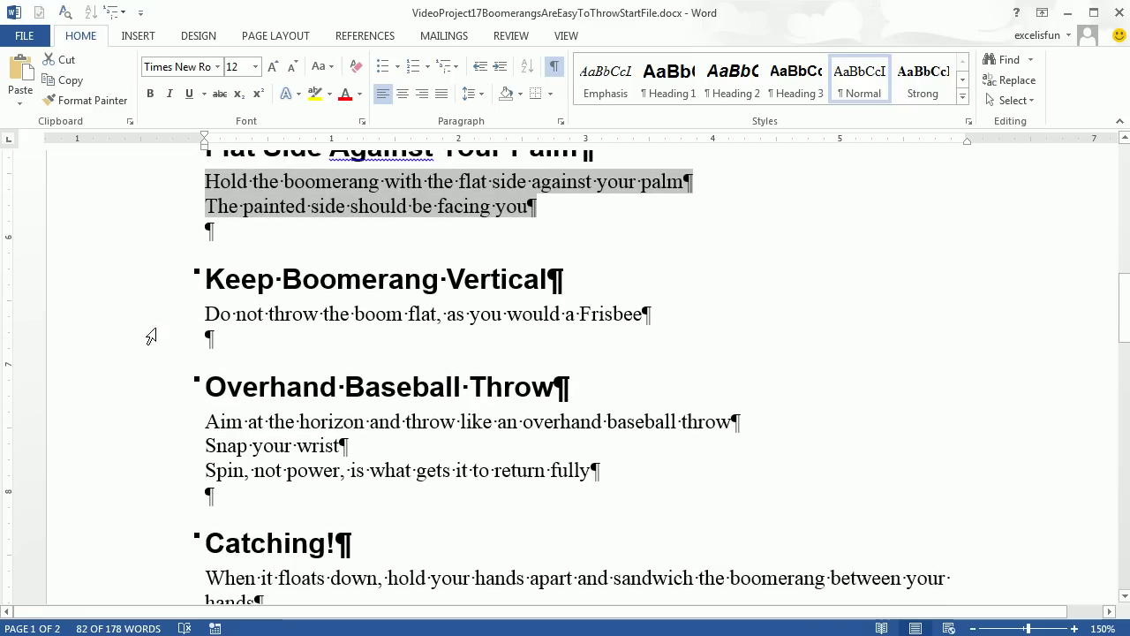
{"action": "left_click_drag", "start_coordinate": [103, 432], "coordinate": [103, 473]}
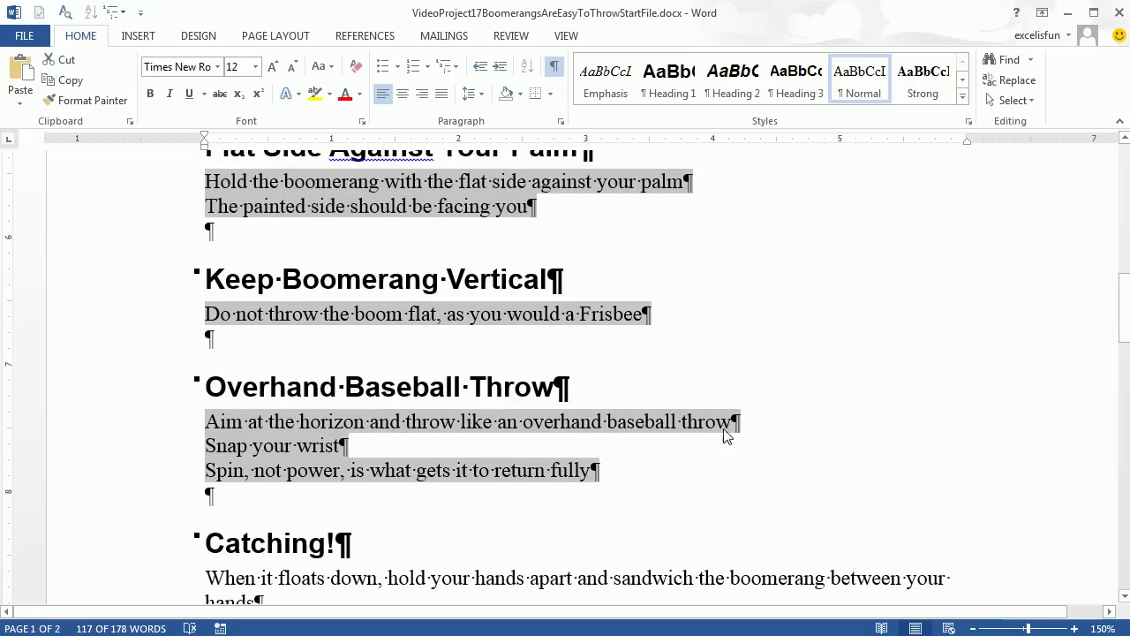
{"action": "scroll", "coordinate": [525, 474], "scroll_direction": "down", "scroll_amount": 3}
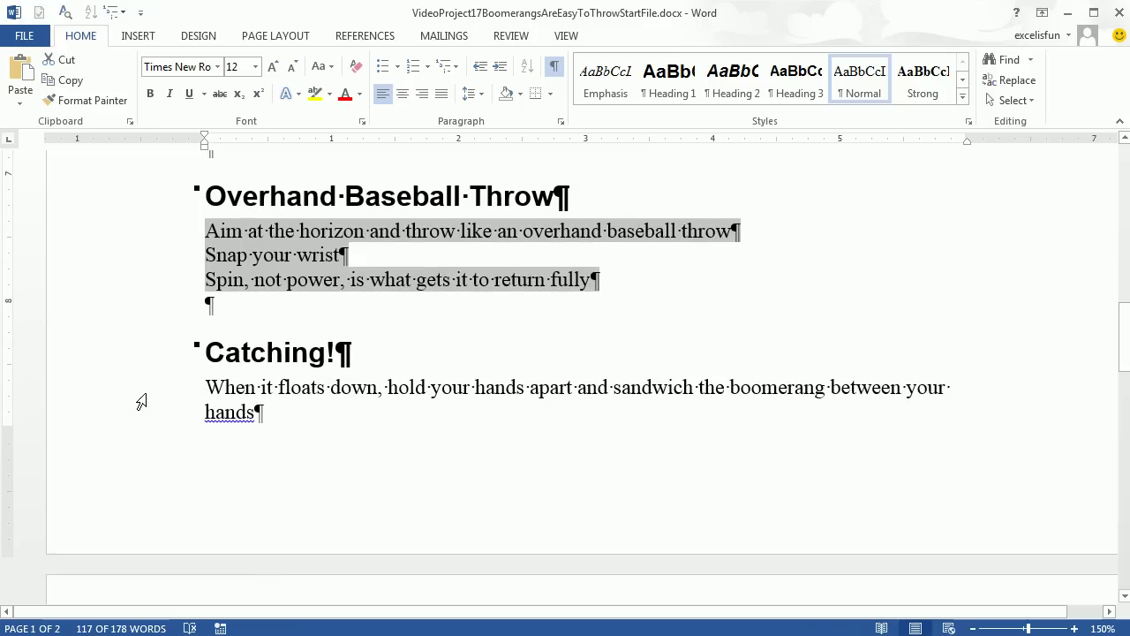
{"action": "left_click_drag", "start_coordinate": [139, 398], "coordinate": [142, 431]}
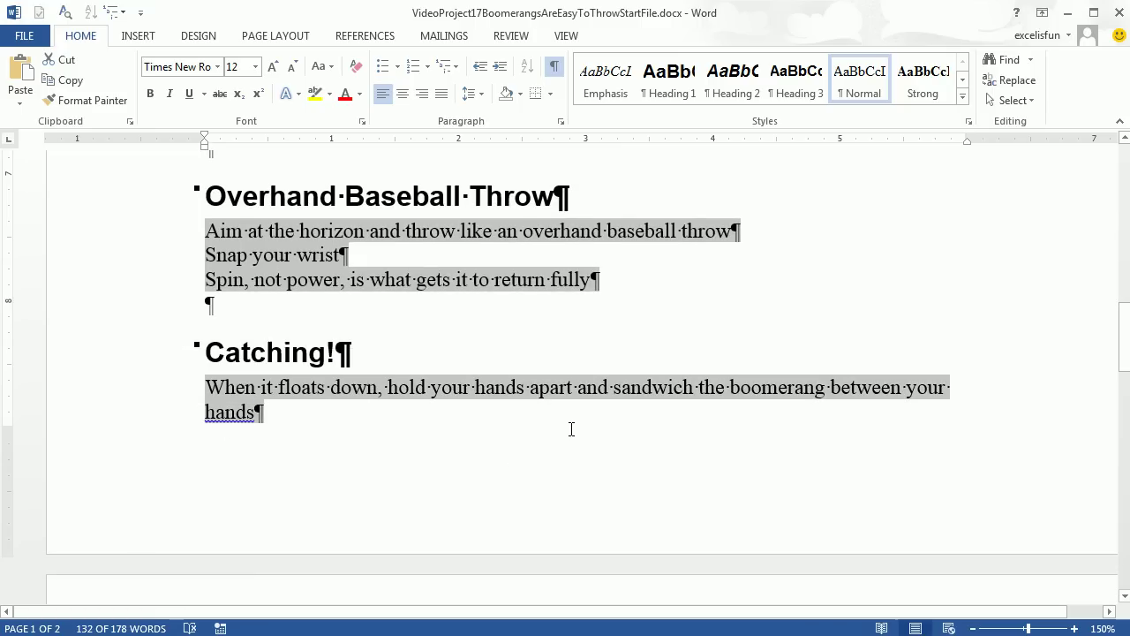
{"action": "scroll", "coordinate": [583, 444], "scroll_direction": "down", "scroll_amount": 5}
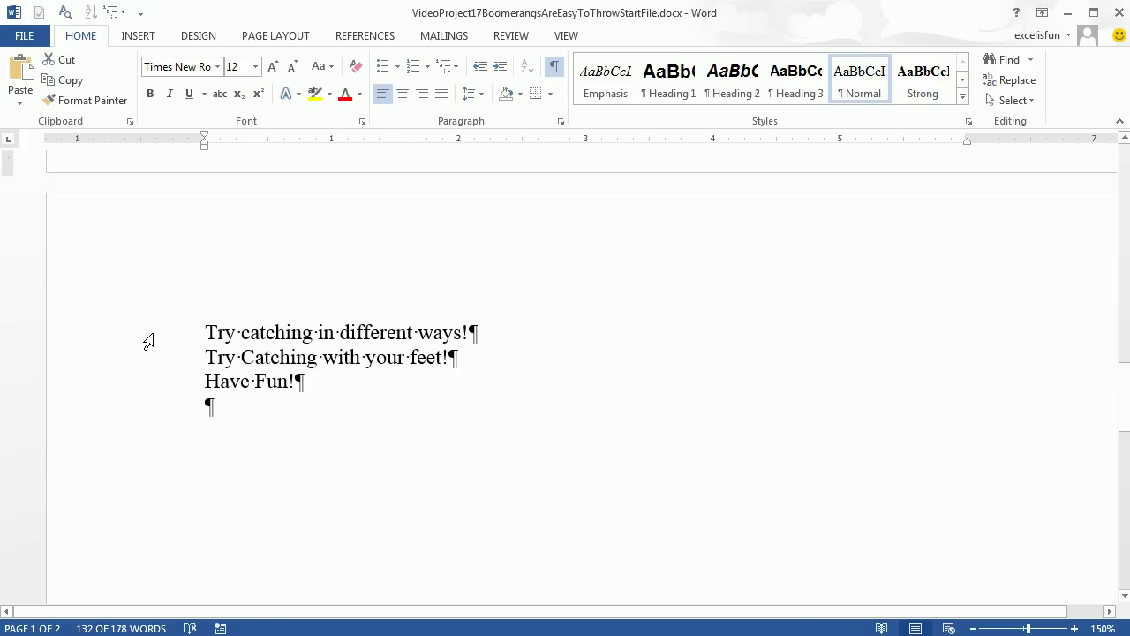
{"action": "left_click_drag", "start_coordinate": [149, 342], "coordinate": [144, 383]}
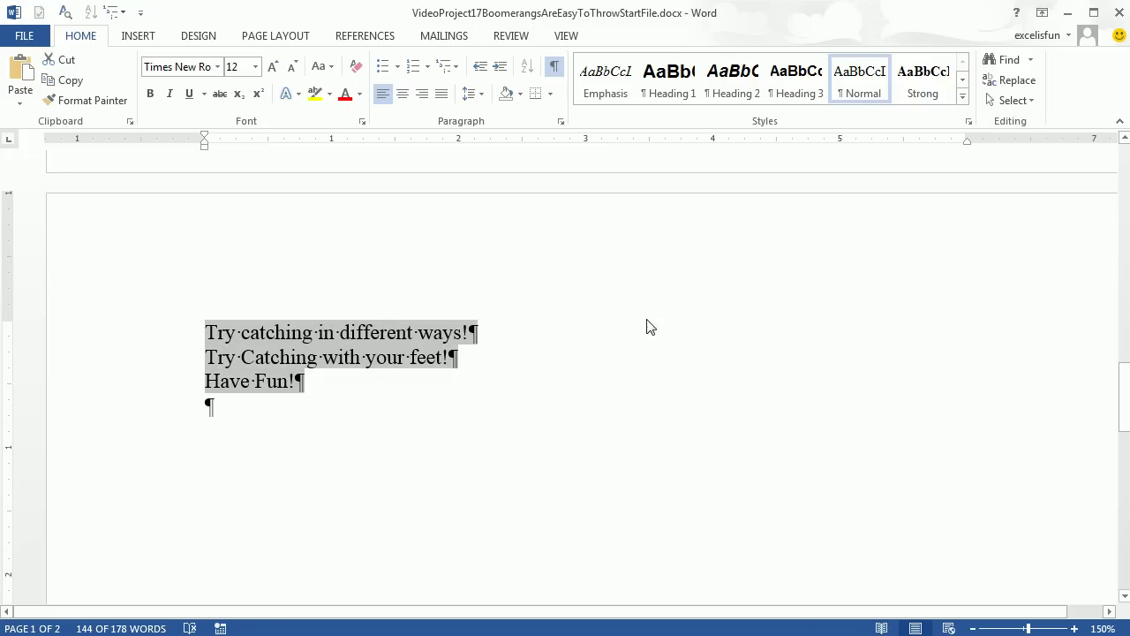
{"action": "left_click", "coordinate": [732, 88]}
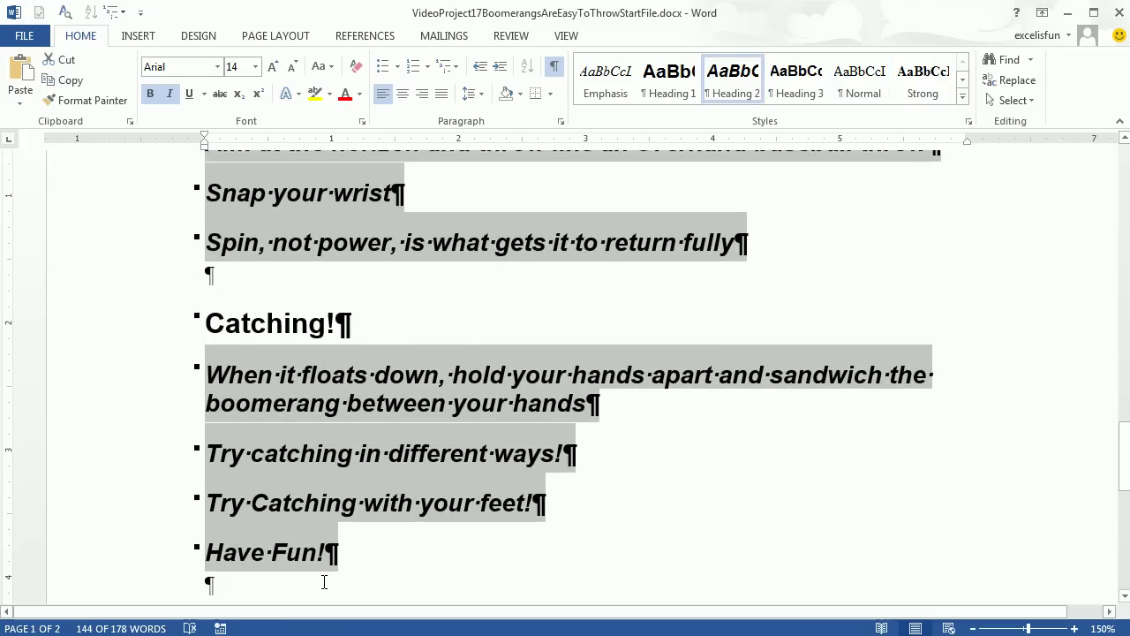
{"action": "scroll", "coordinate": [323, 575], "scroll_direction": "down", "scroll_amount": 8, "text": "ctrl"}
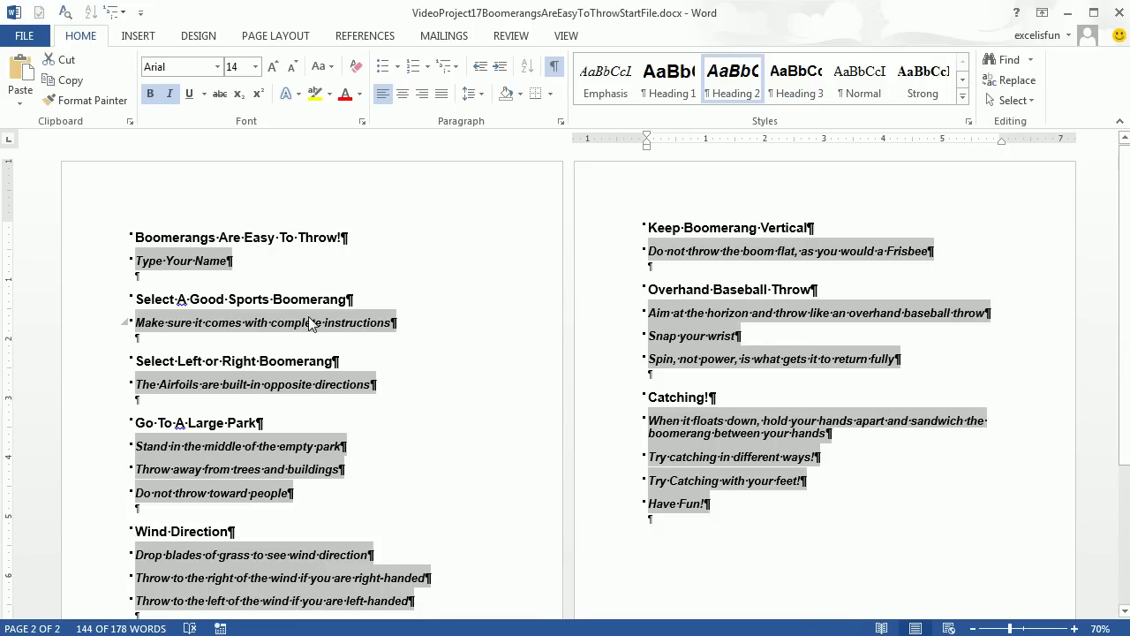
Save the styled document as HeadingStylesForPowerPoint in the 02Word folder, keeping the Word Document format.
{"action": "key", "text": "F12"}
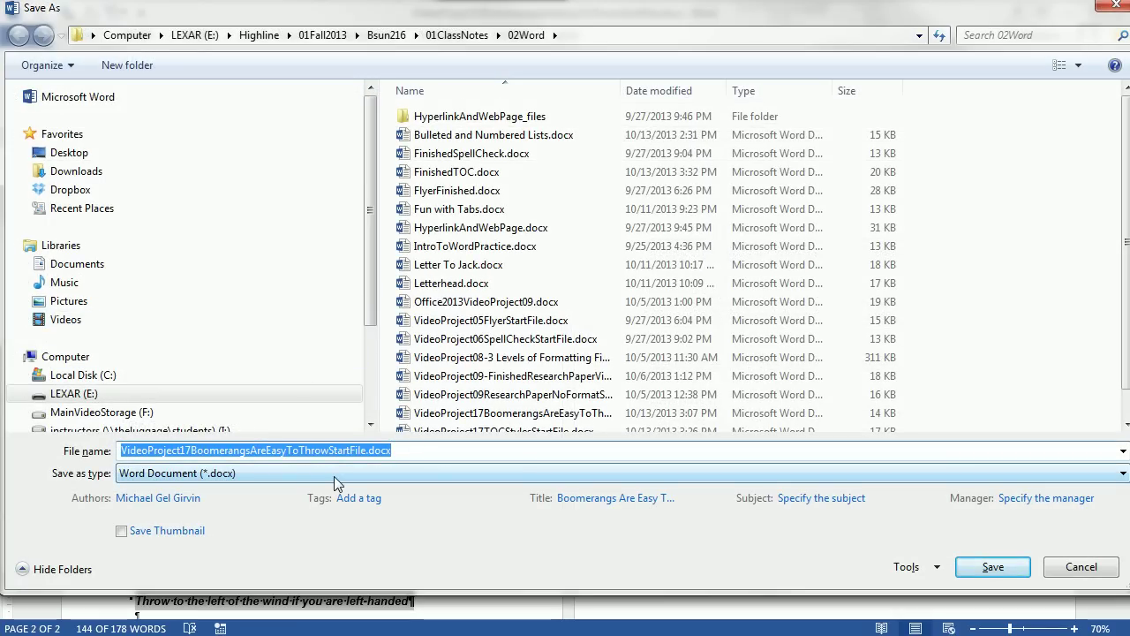
{"action": "type", "text": "HeadingStylesForPowerPoint"}
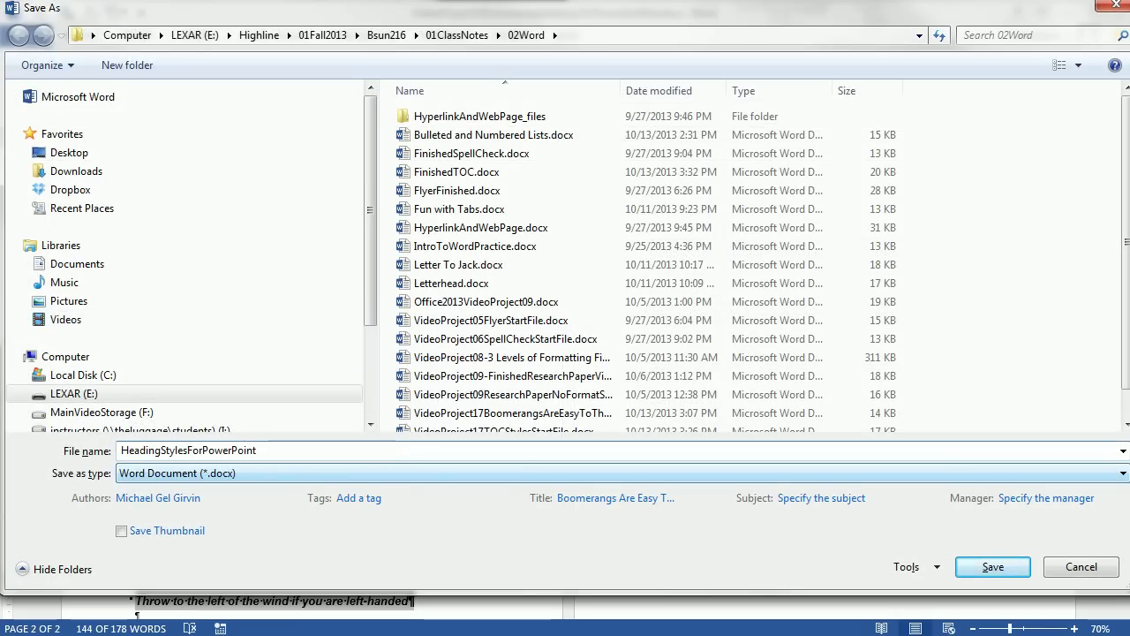
{"action": "left_click", "coordinate": [1010, 574]}
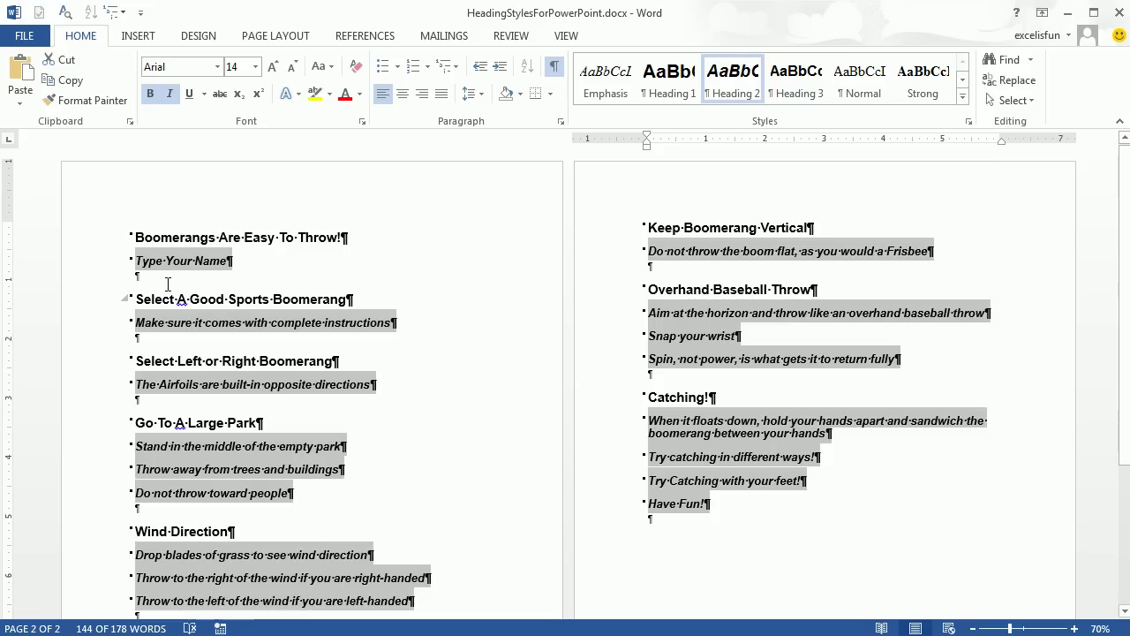
Open the Quick Access Toolbar customization and list All Commands as the source of commands.
{"action": "right_click", "coordinate": [89, 17]}
{"action": "right_click", "coordinate": [63, 17]}
{"action": "right_click", "coordinate": [63, 17]}
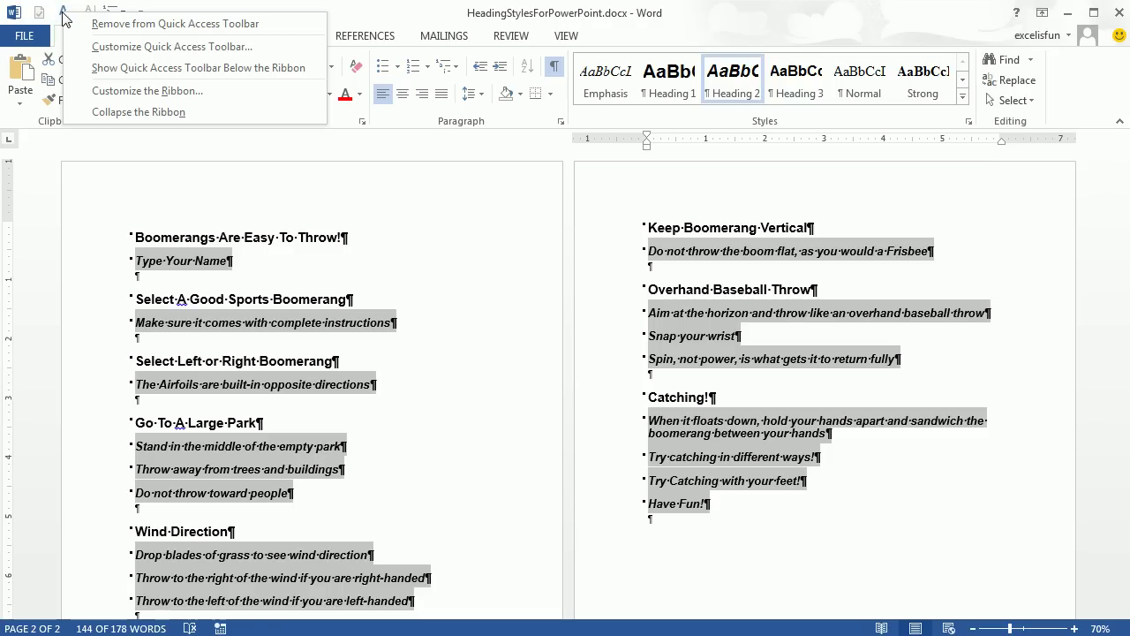
{"action": "left_click", "coordinate": [137, 50]}
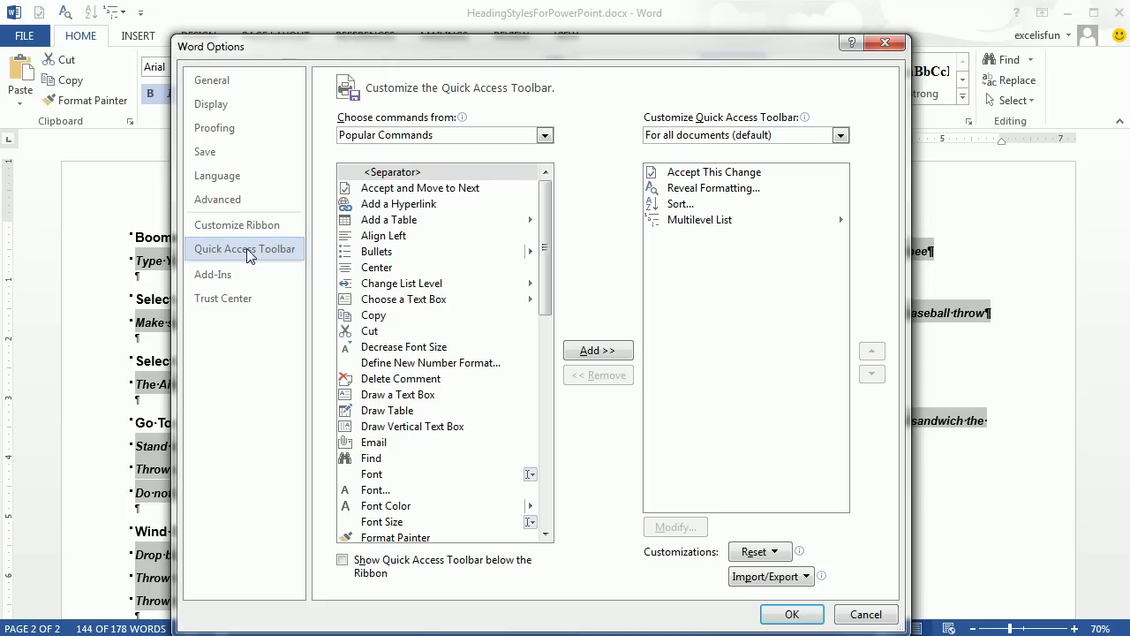
{"action": "mouse_move", "coordinate": [423, 126]}
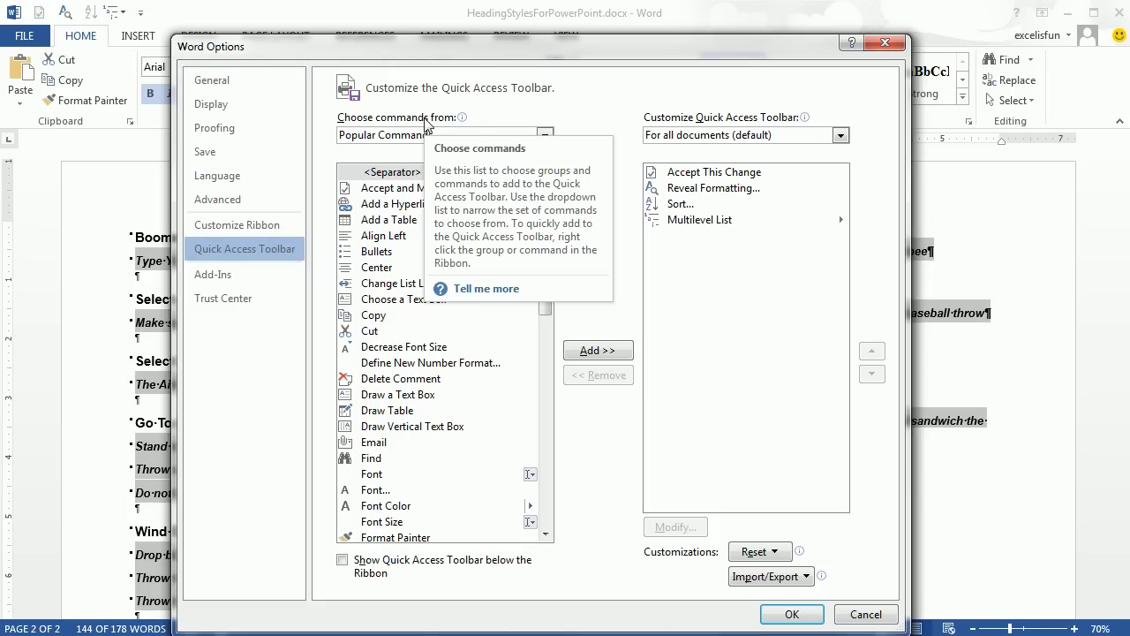
{"action": "left_click", "coordinate": [545, 135]}
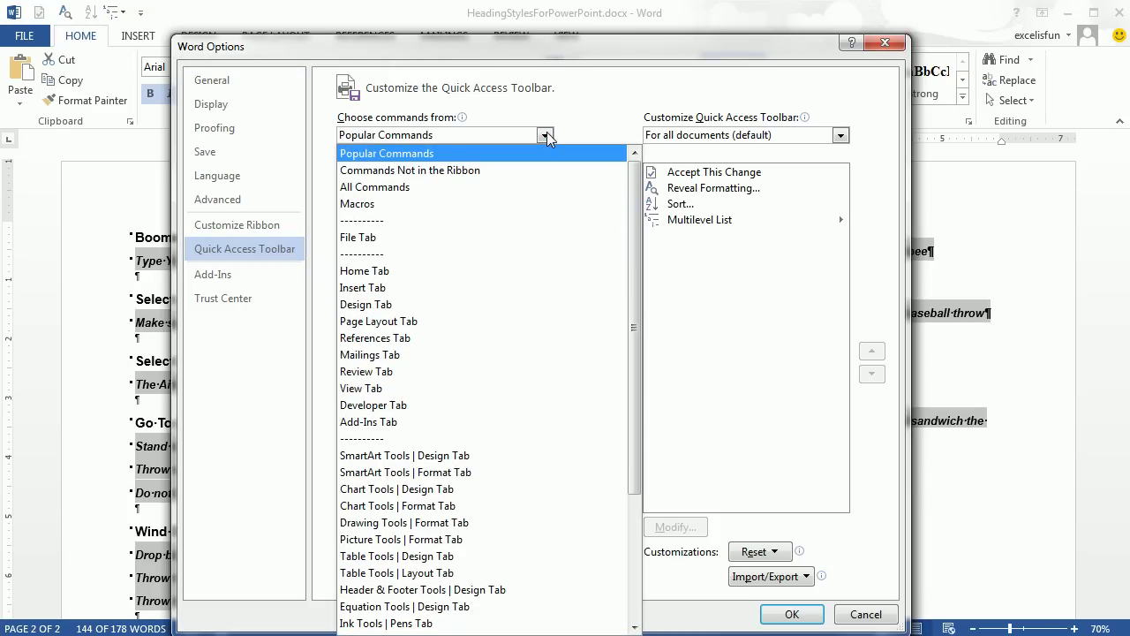
{"action": "left_click", "coordinate": [374, 187]}
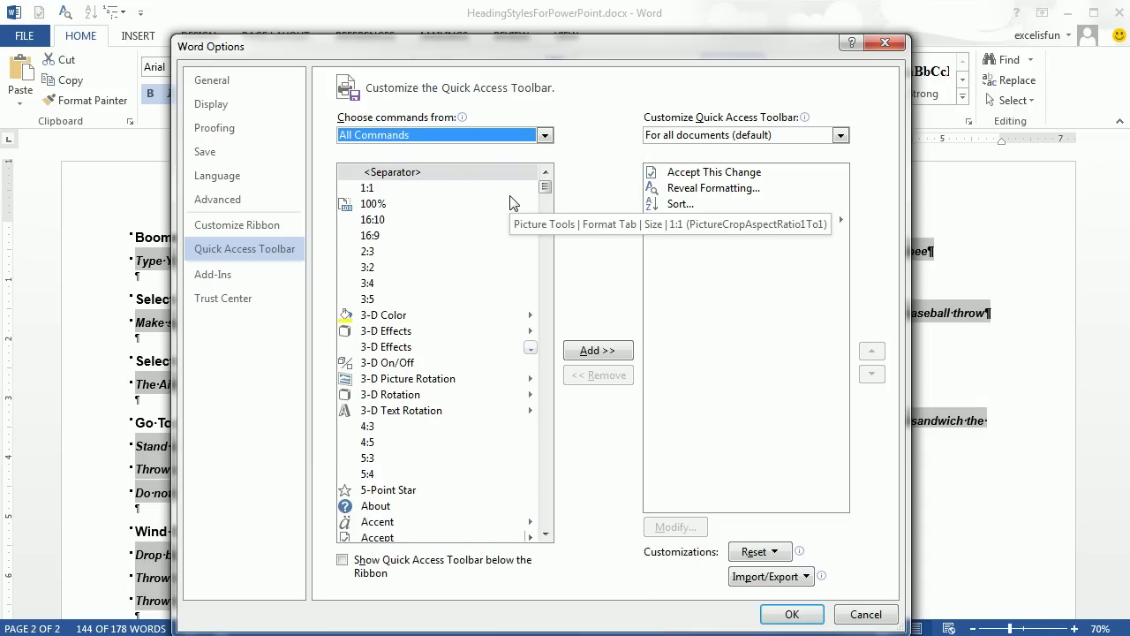
Add the Send to Microsoft PowerPoint command to the Quick Access Toolbar and accept the customization.
{"action": "left_click", "coordinate": [466, 332]}
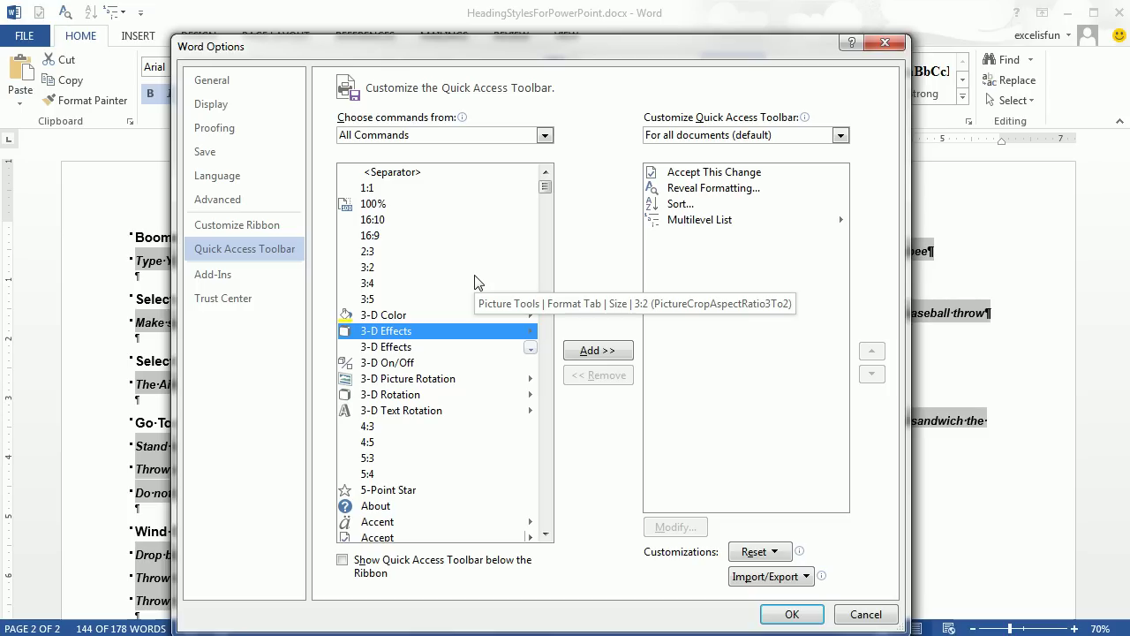
{"action": "key", "text": "s"}
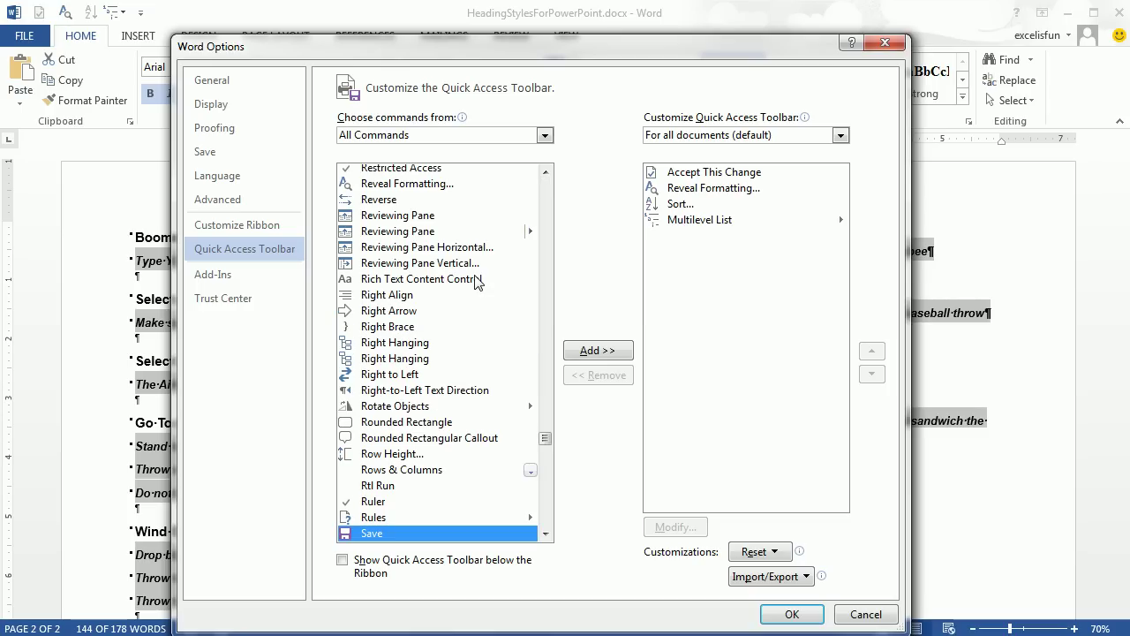
{"action": "scroll", "coordinate": [500, 294], "scroll_direction": "down", "scroll_amount": 5}
{"action": "scroll", "coordinate": [500, 294], "scroll_direction": "down", "scroll_amount": 20}
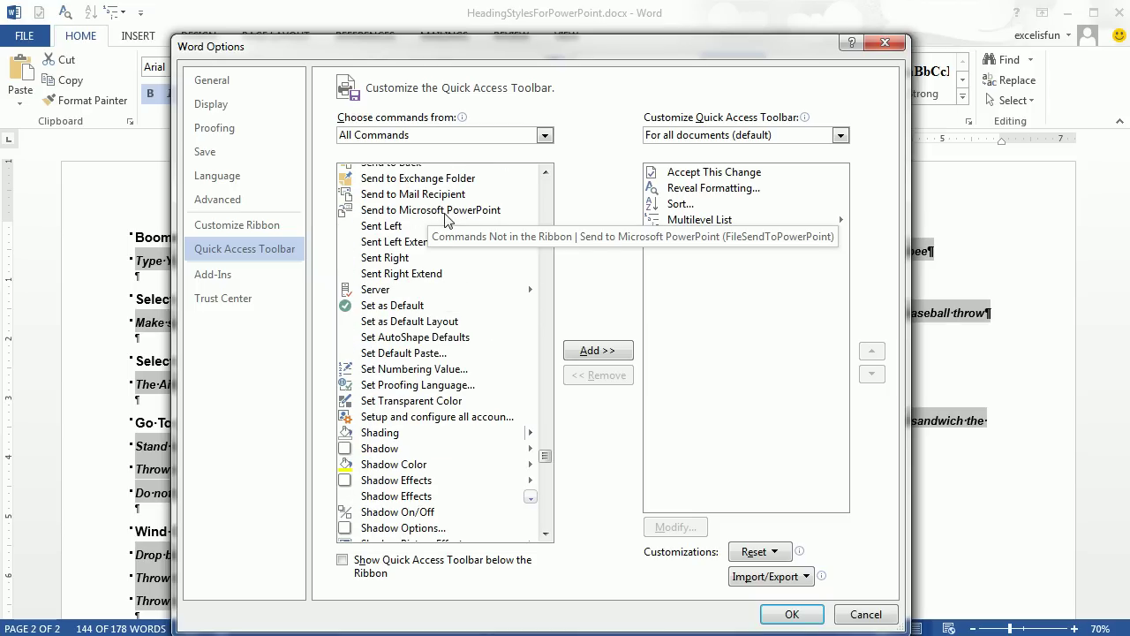
{"action": "left_click", "coordinate": [427, 215]}
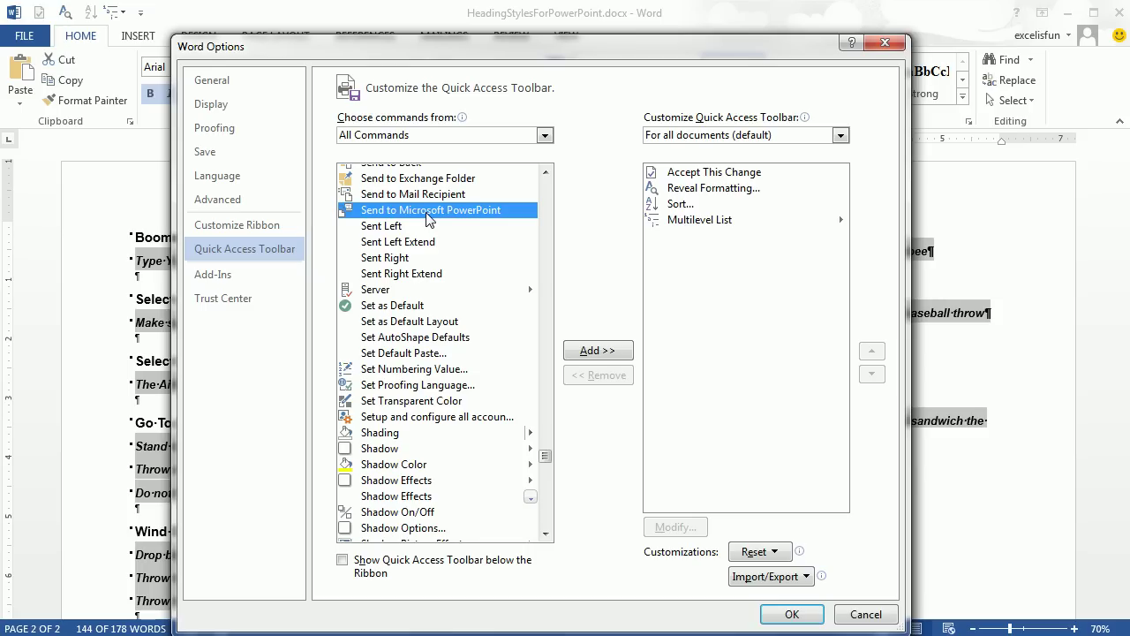
{"action": "left_click", "coordinate": [604, 353]}
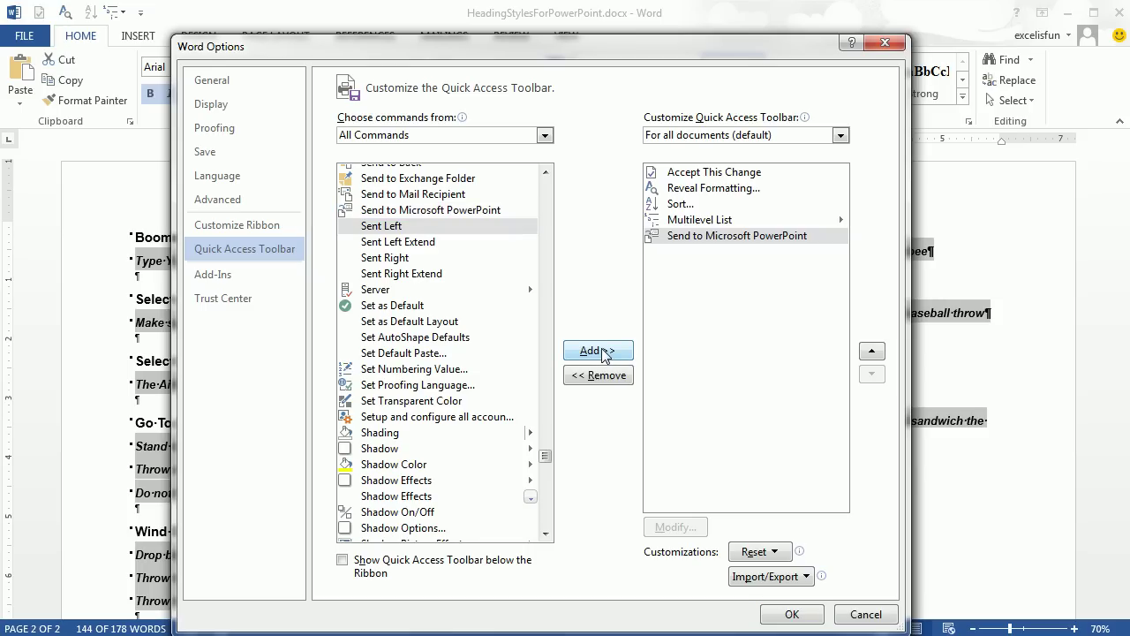
{"action": "left_click", "coordinate": [801, 621]}
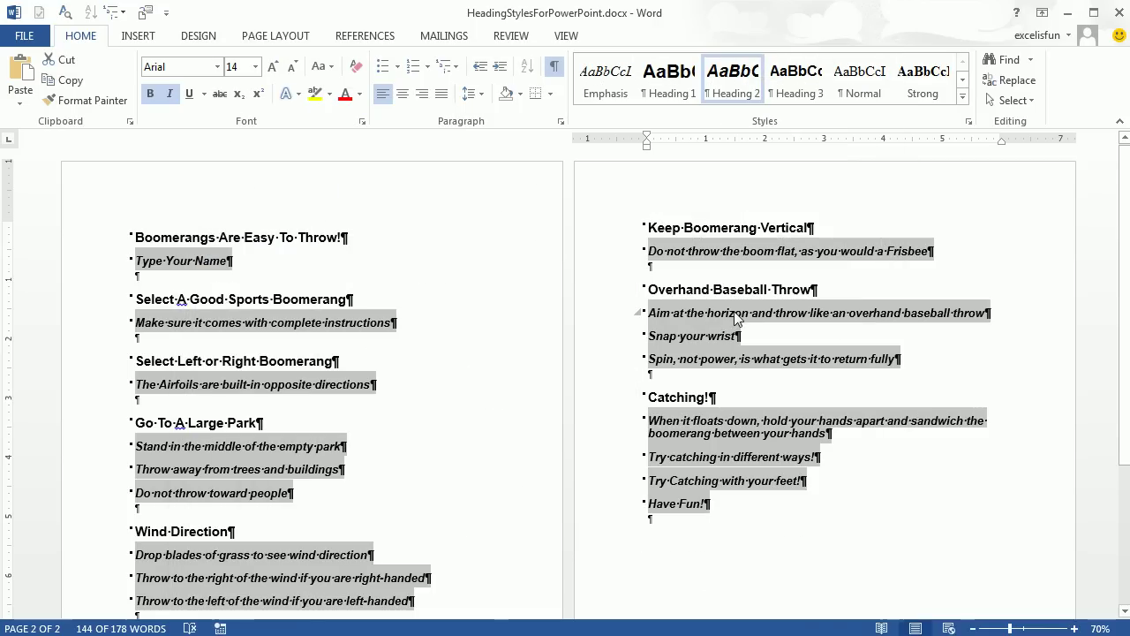
Send the heading-styled document to Microsoft PowerPoint and look through the first six generated slides, returning to the title slide.
{"action": "left_click", "coordinate": [429, 241]}
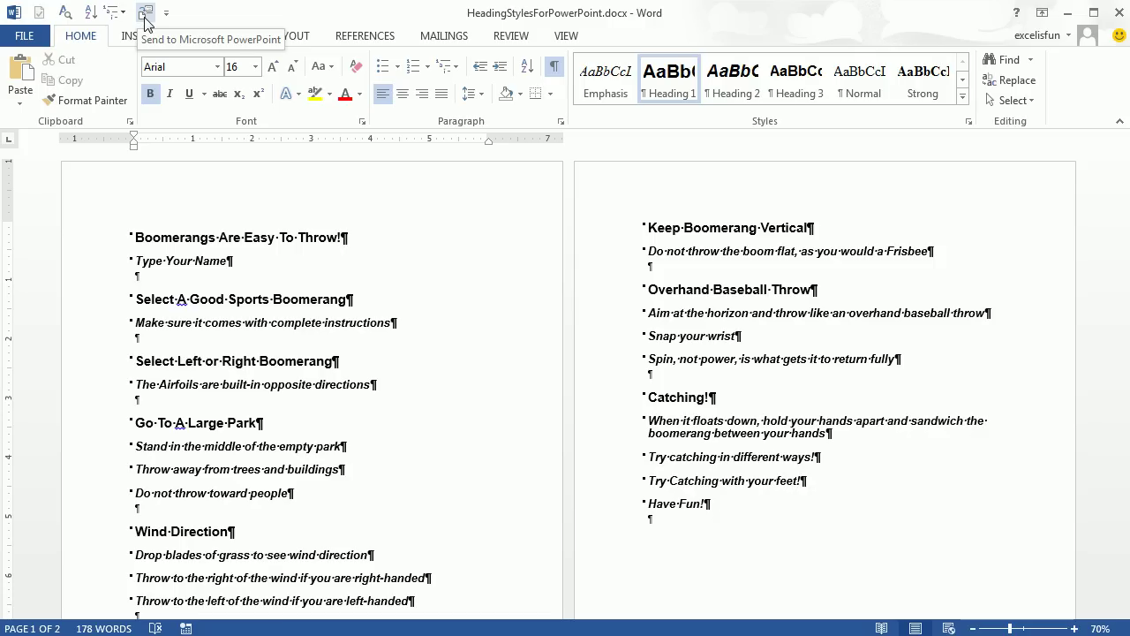
{"action": "left_click", "coordinate": [145, 20]}
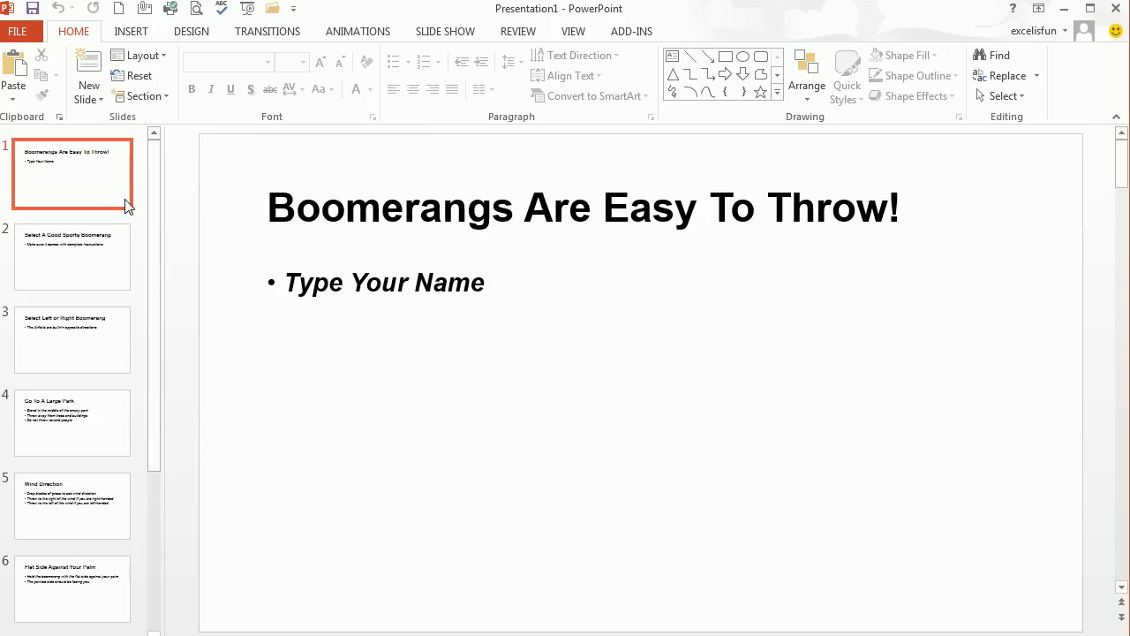
{"action": "left_click", "coordinate": [79, 262]}
{"action": "left_click", "coordinate": [77, 352]}
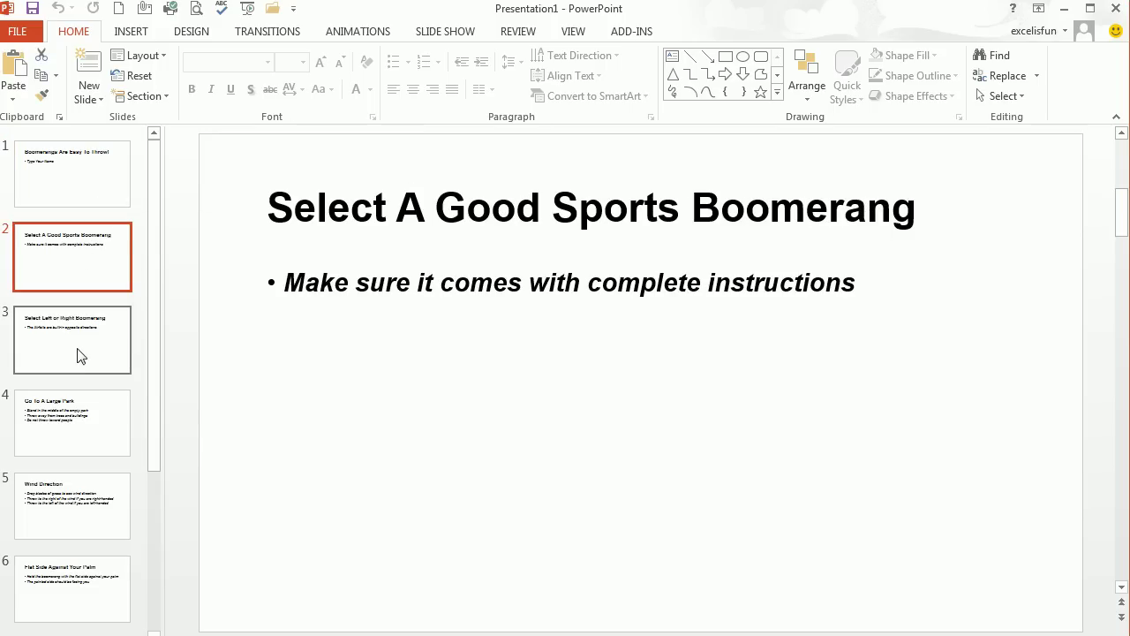
{"action": "left_click", "coordinate": [71, 437]}
{"action": "left_click", "coordinate": [70, 508]}
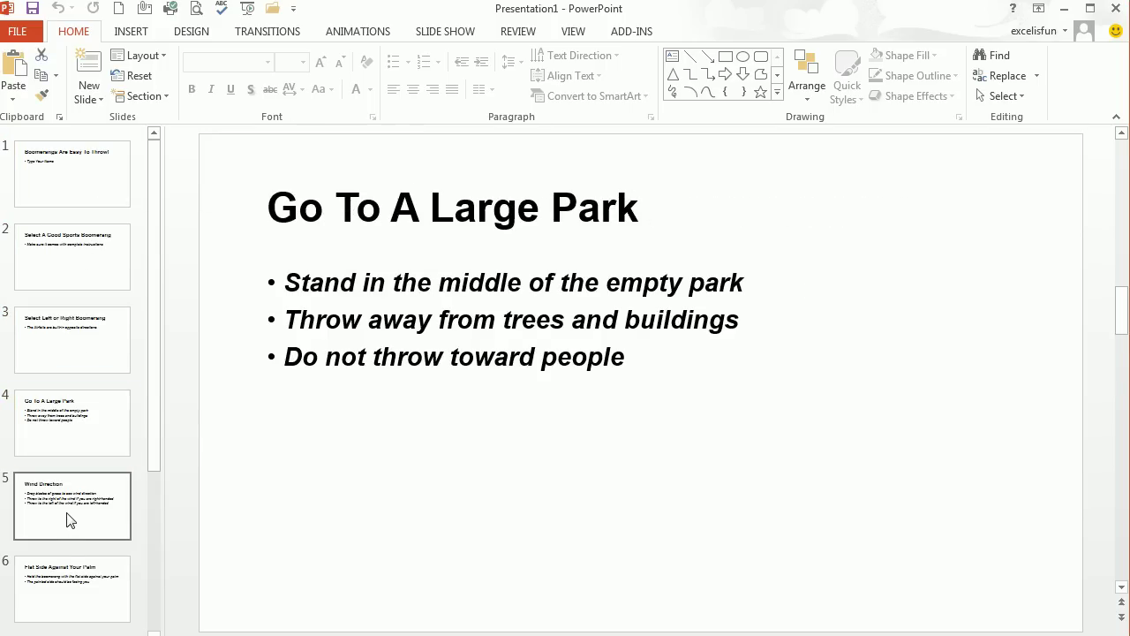
{"action": "left_click", "coordinate": [70, 565]}
{"action": "left_click", "coordinate": [64, 177]}
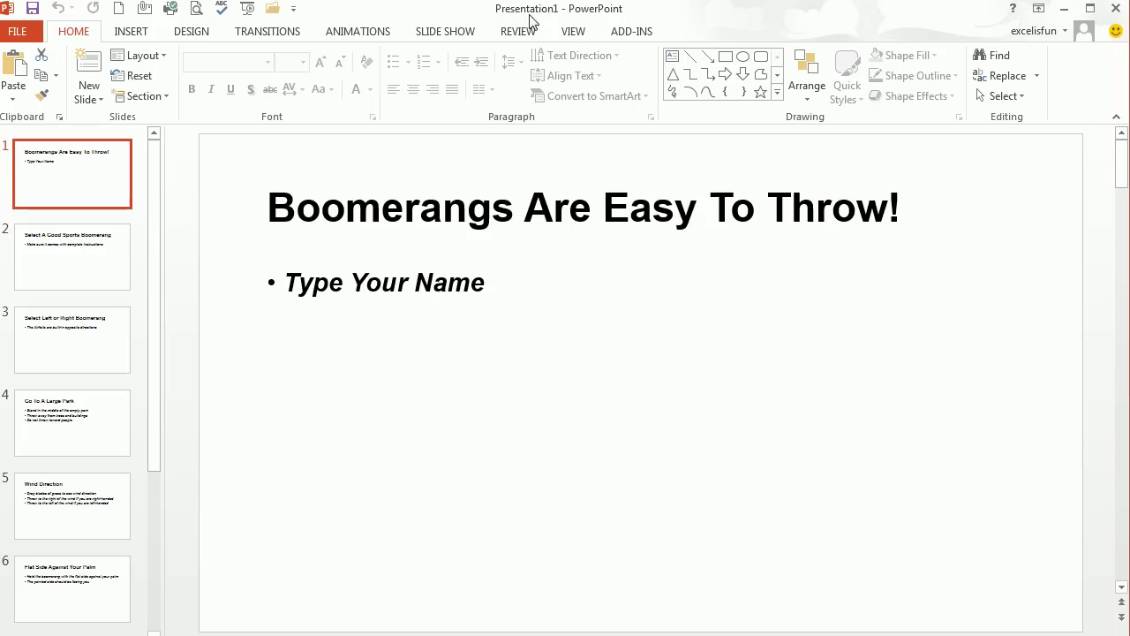
Save the presentation as Boomerangs Are Easy To Throw!.pptx in the 02Word folder under 01ClassNotes.
{"action": "key", "text": "ctrl+s"}
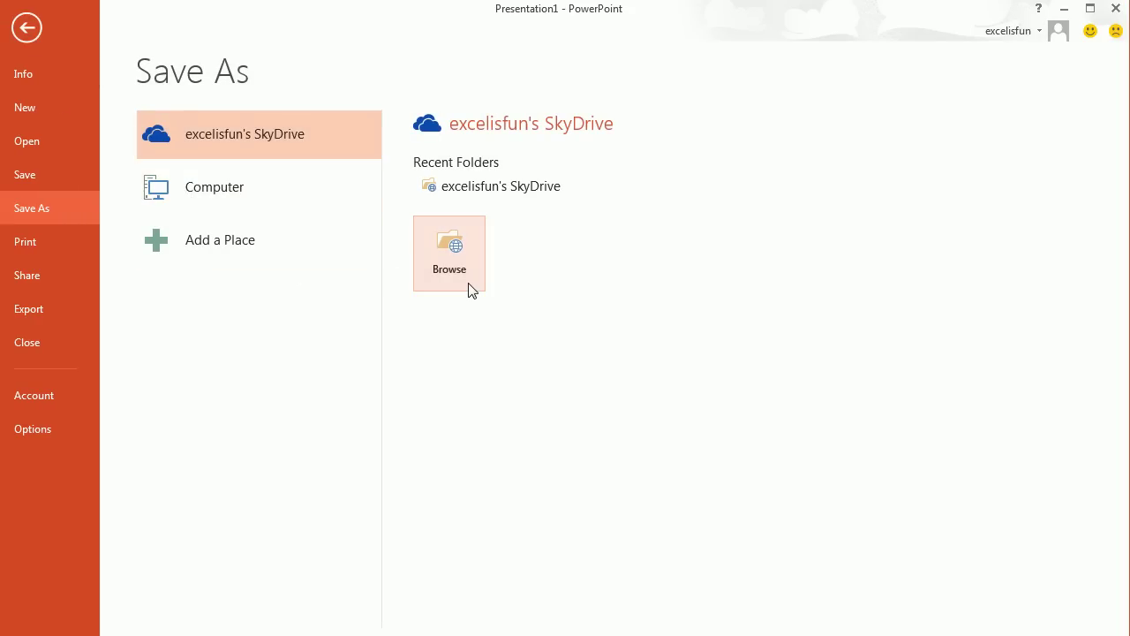
{"action": "key", "text": "Escape"}
{"action": "key", "text": "F12"}
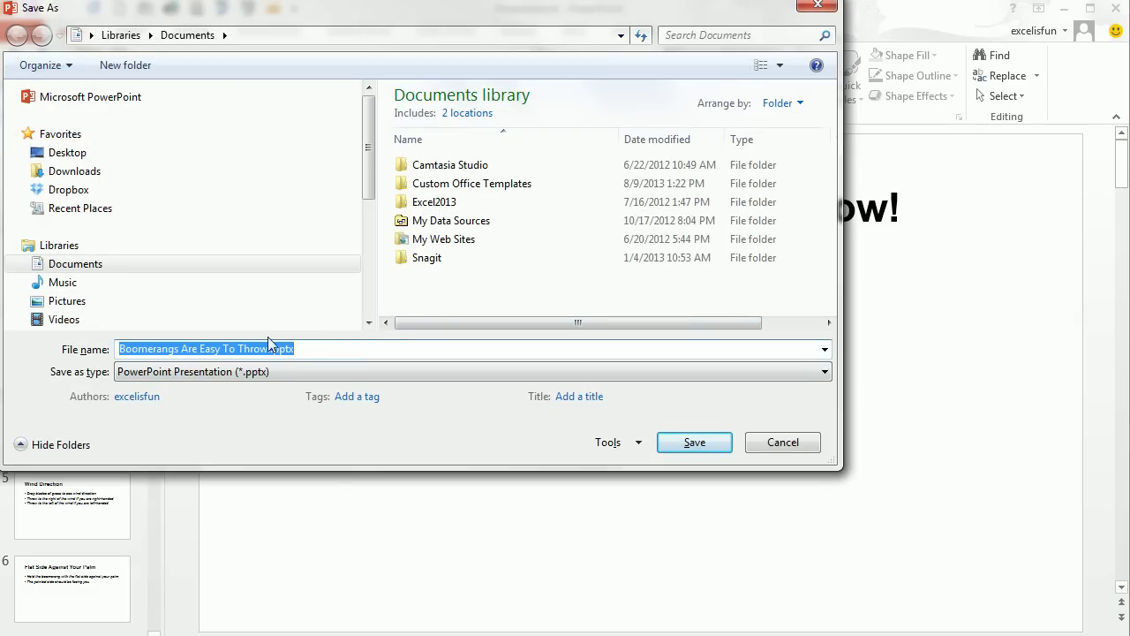
{"action": "left_click_drag", "start_coordinate": [368, 147], "coordinate": [368, 204]}
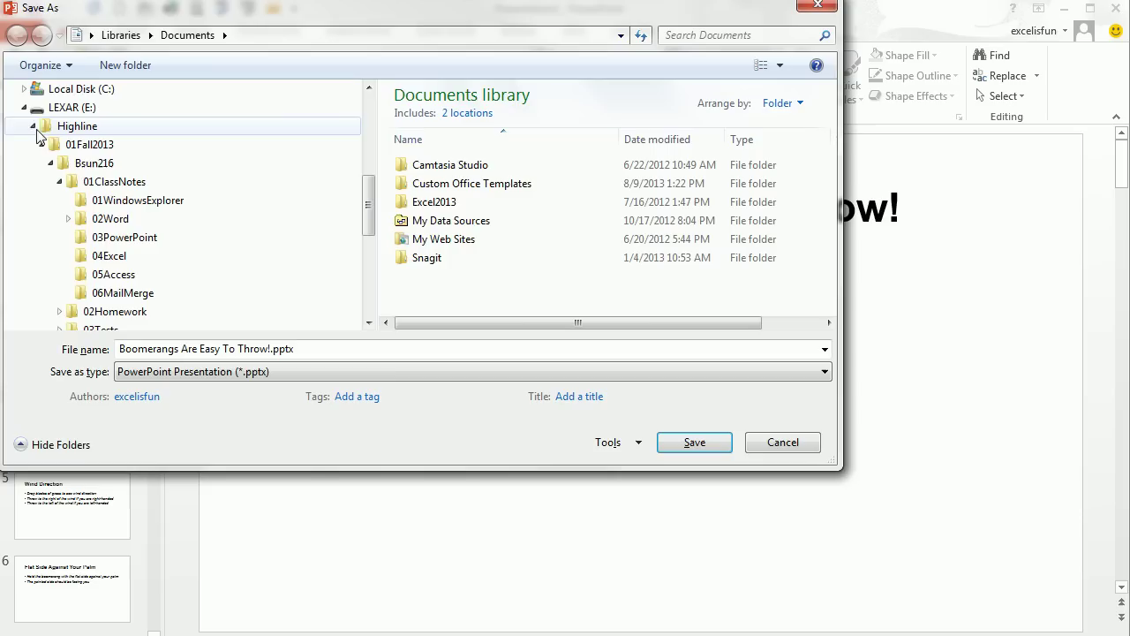
{"action": "left_click", "coordinate": [68, 218]}
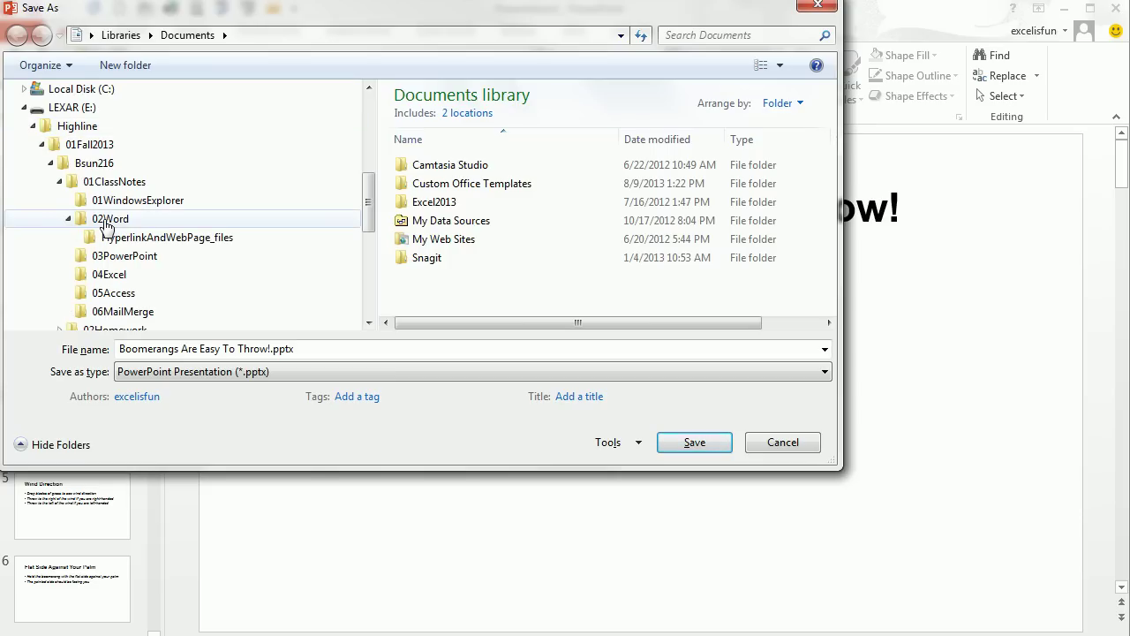
{"action": "left_click", "coordinate": [104, 220]}
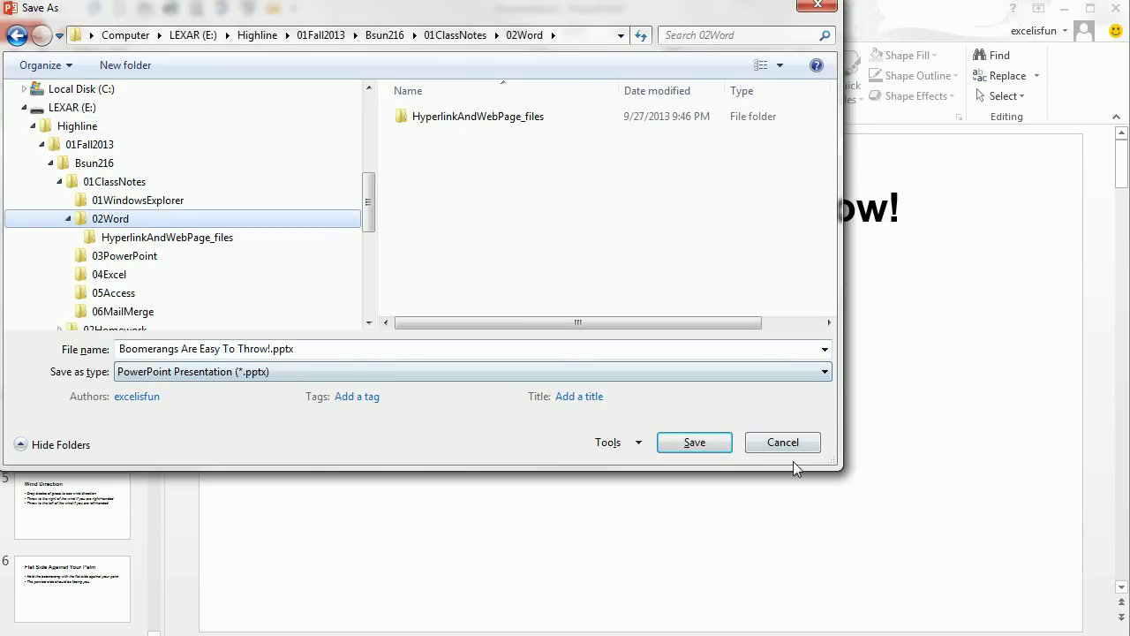
{"action": "left_click", "coordinate": [695, 442]}
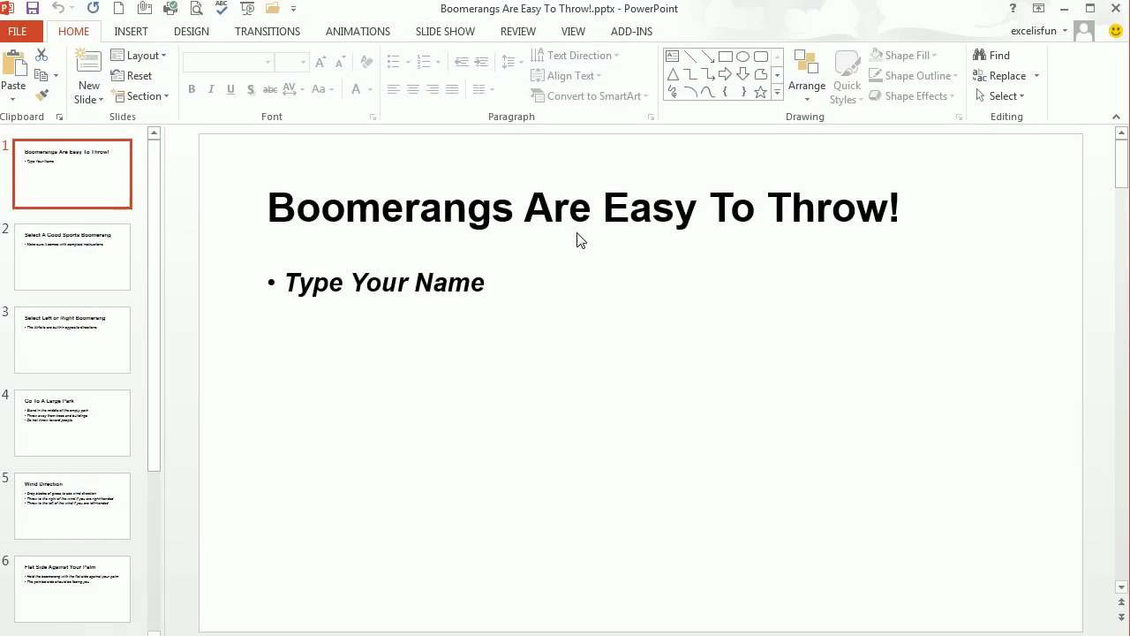
Close the PowerPoint presentation and the Word document, saving the changes to HeadingStylesForPowerPoint.docx.
{"action": "left_click", "coordinate": [1118, 10]}
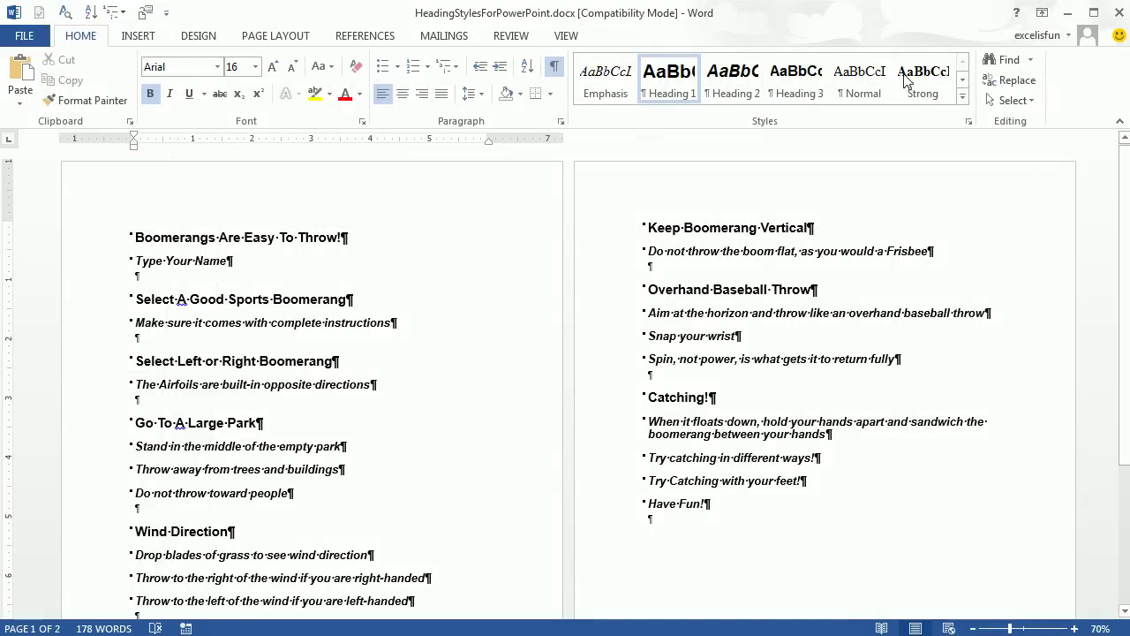
{"action": "left_click", "coordinate": [1119, 14]}
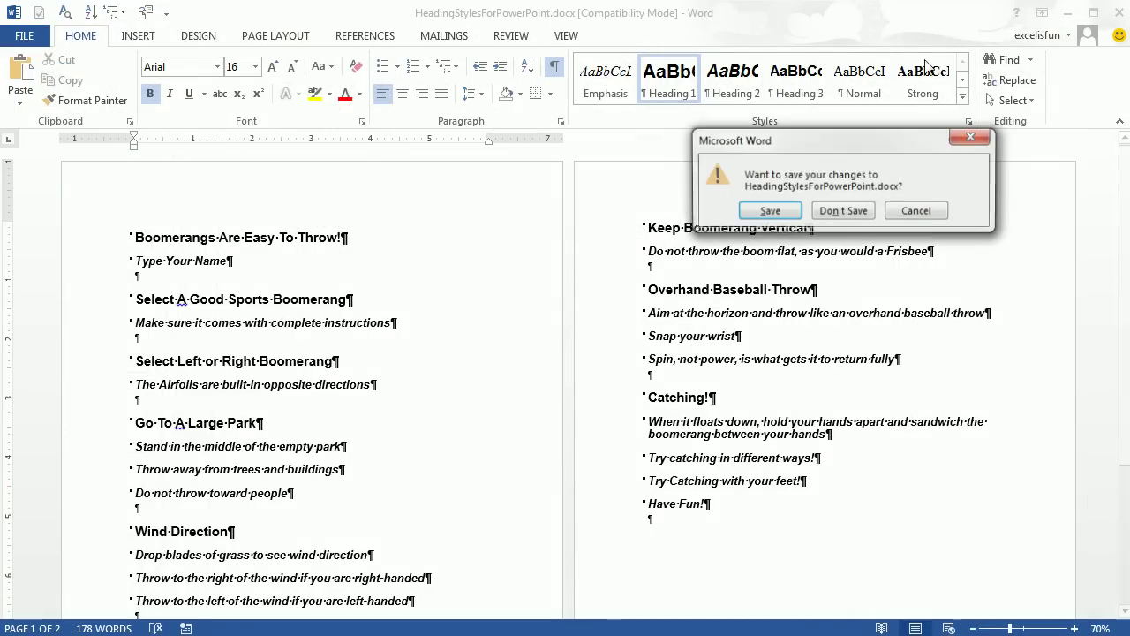
{"action": "left_click", "coordinate": [769, 212]}
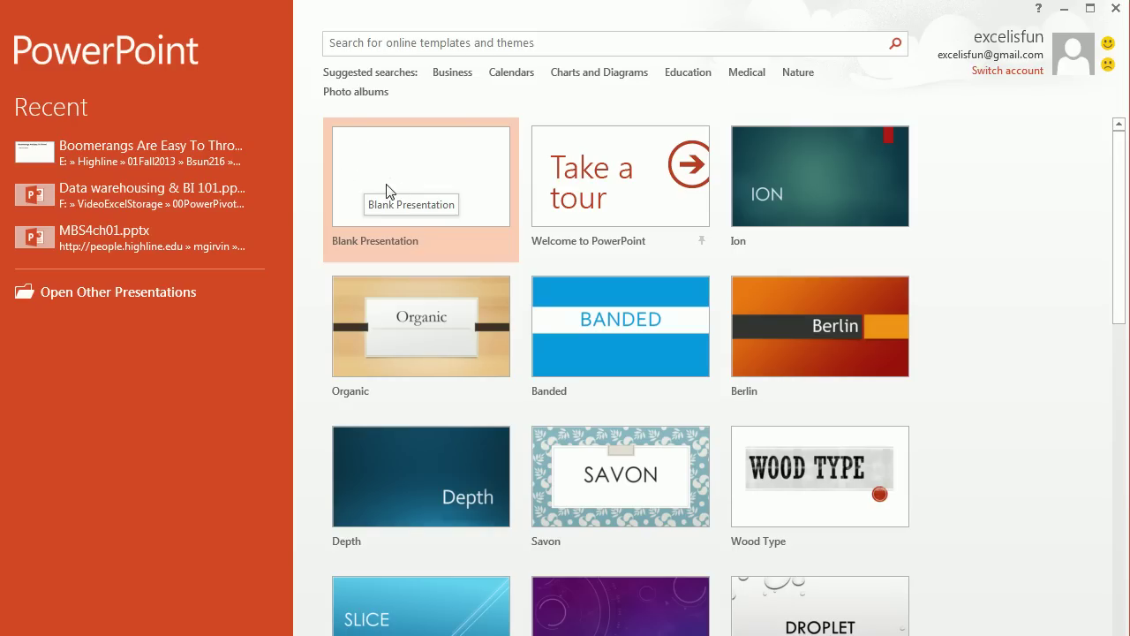
Create a blank presentation and browse the computer for a file to open in the 02Word folder under 01ClassNotes.
{"action": "left_click", "coordinate": [394, 189]}
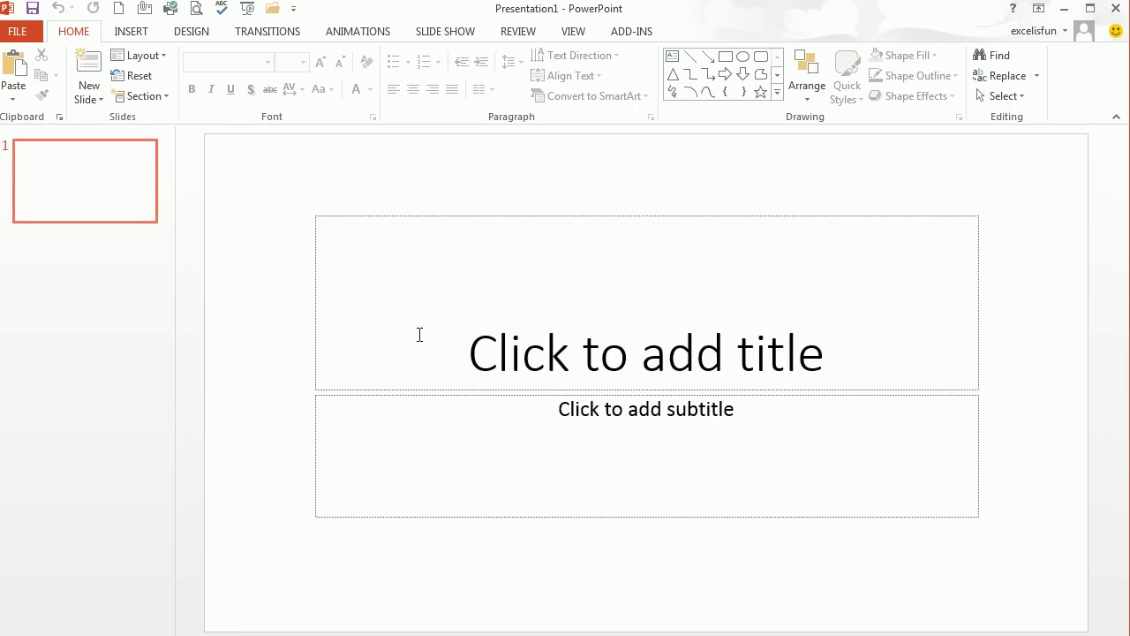
{"action": "left_click", "coordinate": [21, 31]}
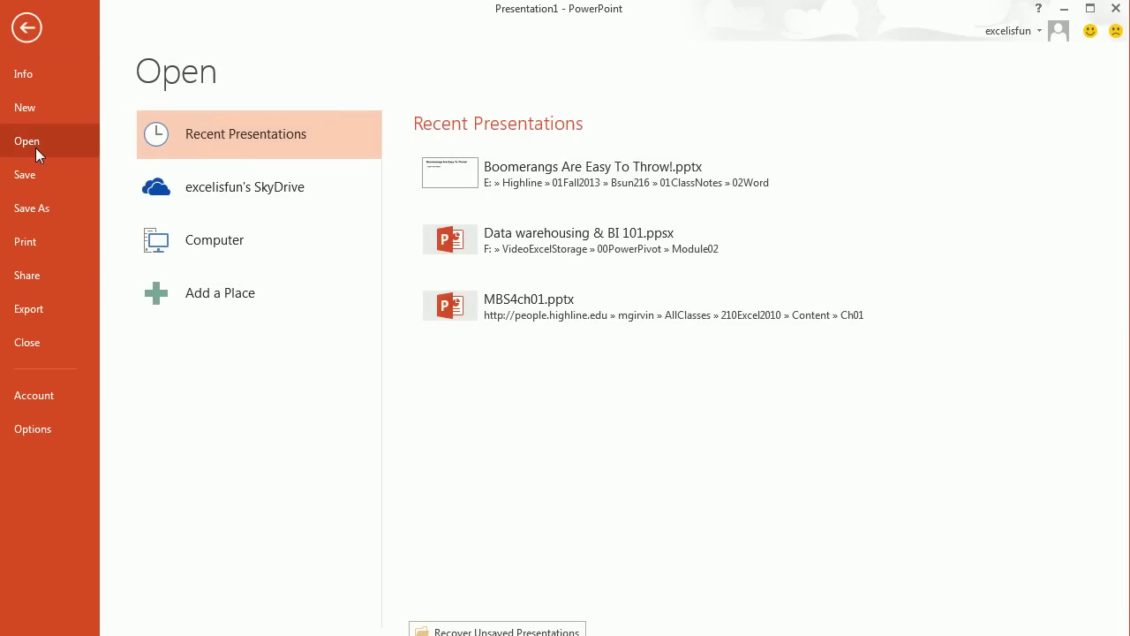
{"action": "left_click", "coordinate": [186, 248]}
{"action": "left_click", "coordinate": [449, 350]}
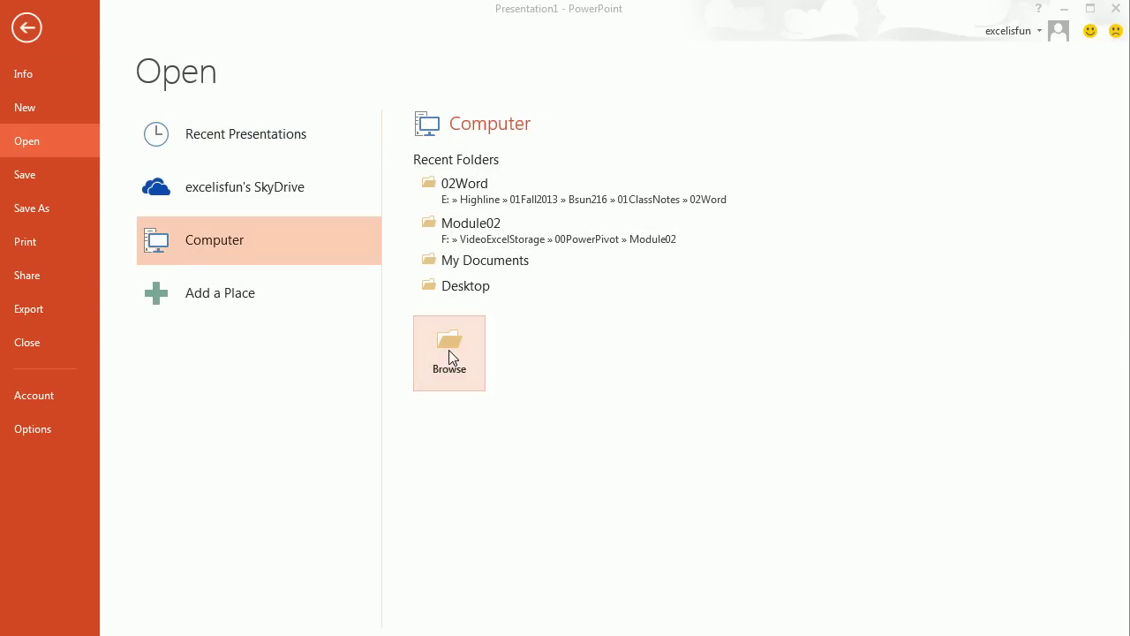
{"action": "scroll", "coordinate": [307, 254], "scroll_direction": "down", "scroll_amount": 1}
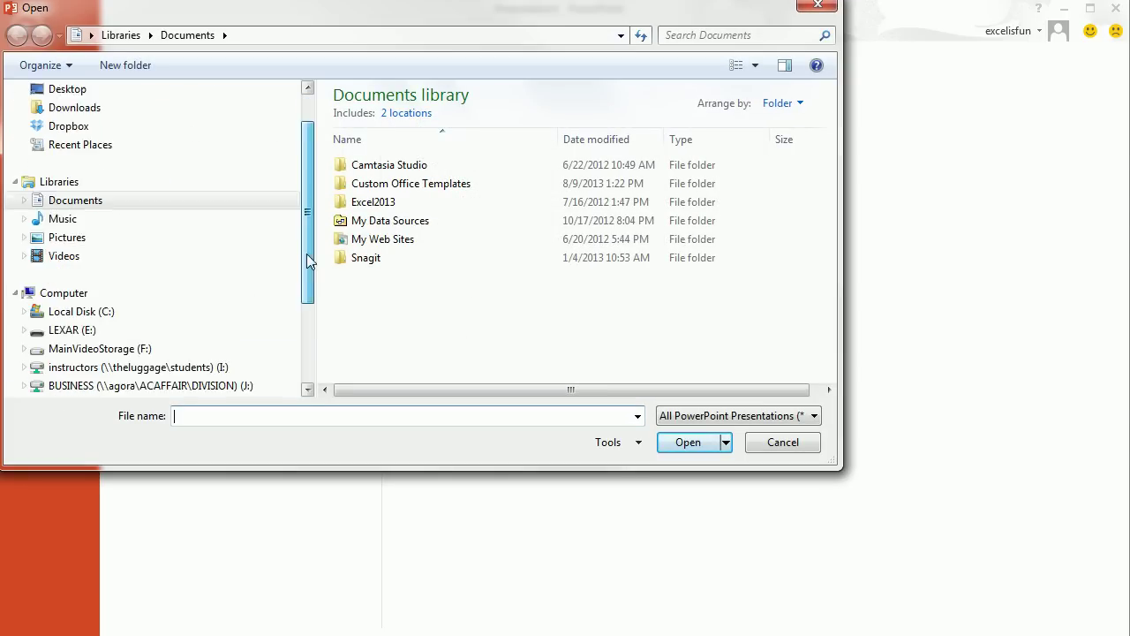
{"action": "scroll", "coordinate": [306, 253], "scroll_direction": "down", "scroll_amount": 2}
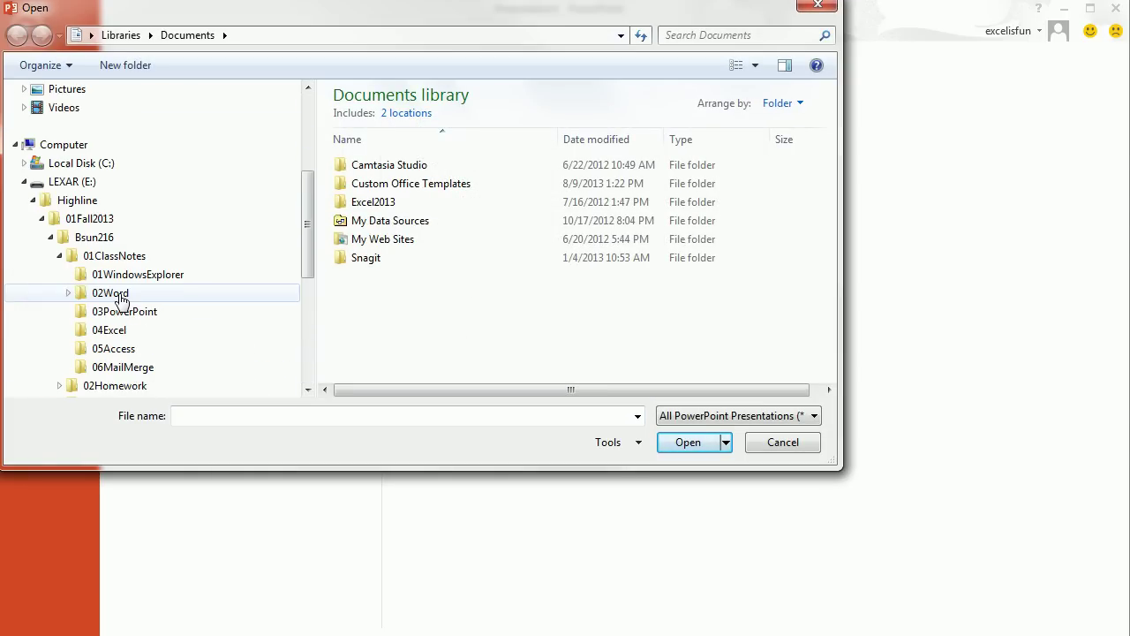
{"action": "left_click", "coordinate": [114, 294]}
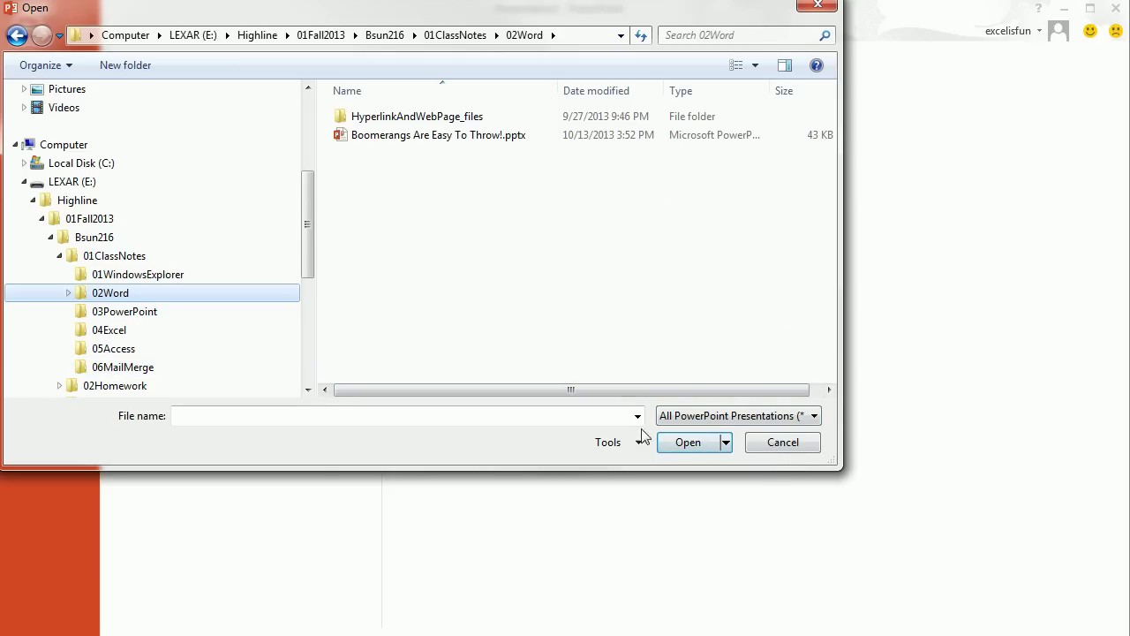
Show files of all types in the 02Word folder and open HeadingStylesForPowerPoint.docx as a presentation.
{"action": "left_click", "coordinate": [817, 417]}
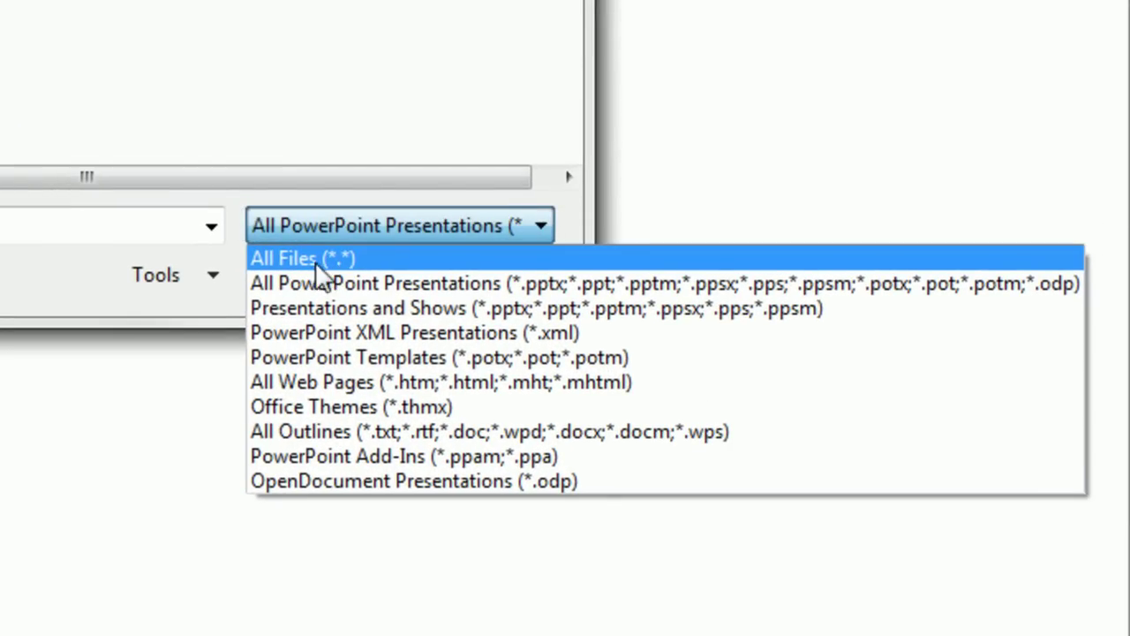
{"action": "left_click", "coordinate": [310, 260]}
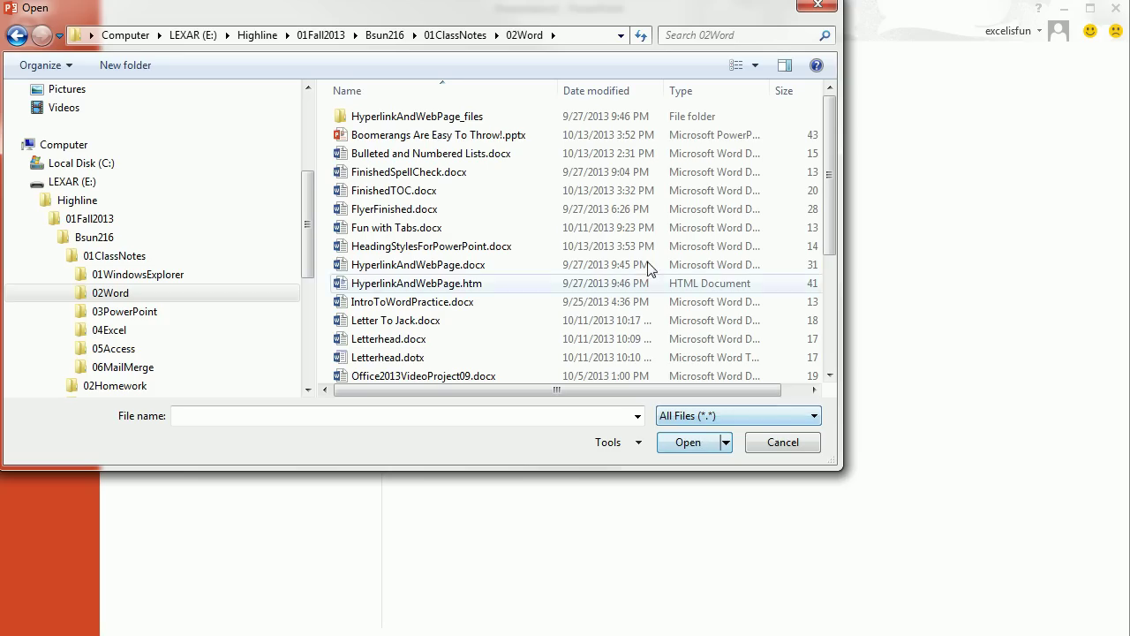
{"action": "left_click", "coordinate": [831, 376]}
{"action": "left_click", "coordinate": [831, 375]}
{"action": "left_click", "coordinate": [831, 376]}
{"action": "left_click", "coordinate": [831, 375]}
{"action": "left_click", "coordinate": [831, 375]}
{"action": "left_click", "coordinate": [831, 375]}
{"action": "left_click", "coordinate": [831, 376]}
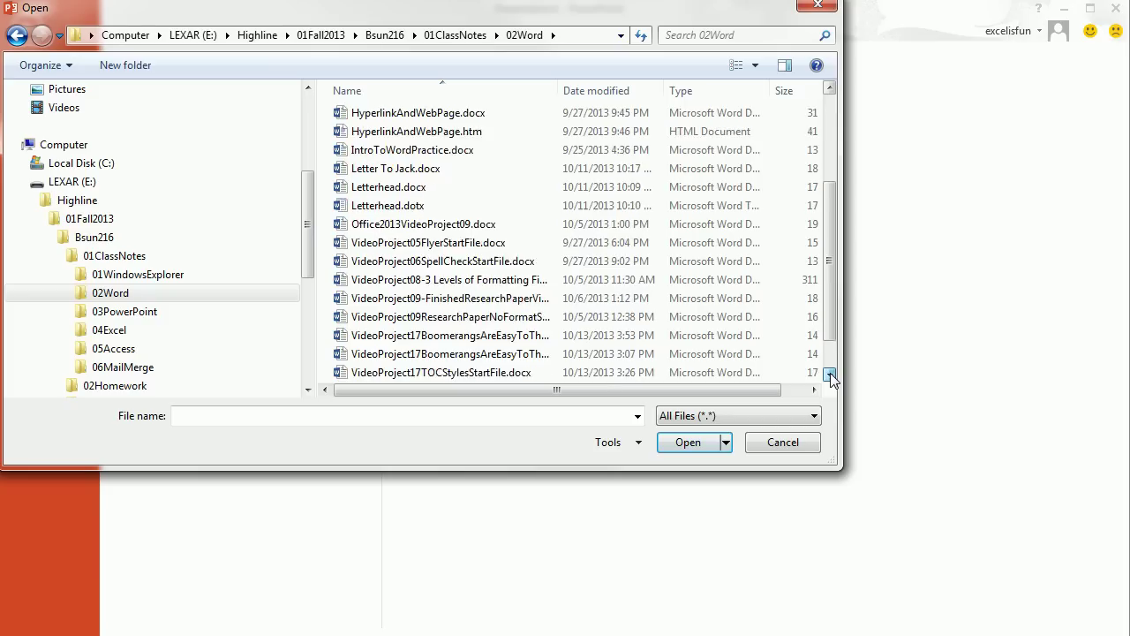
{"action": "left_click", "coordinate": [831, 375]}
{"action": "scroll", "coordinate": [374, 171], "scroll_direction": "up", "scroll_amount": 4}
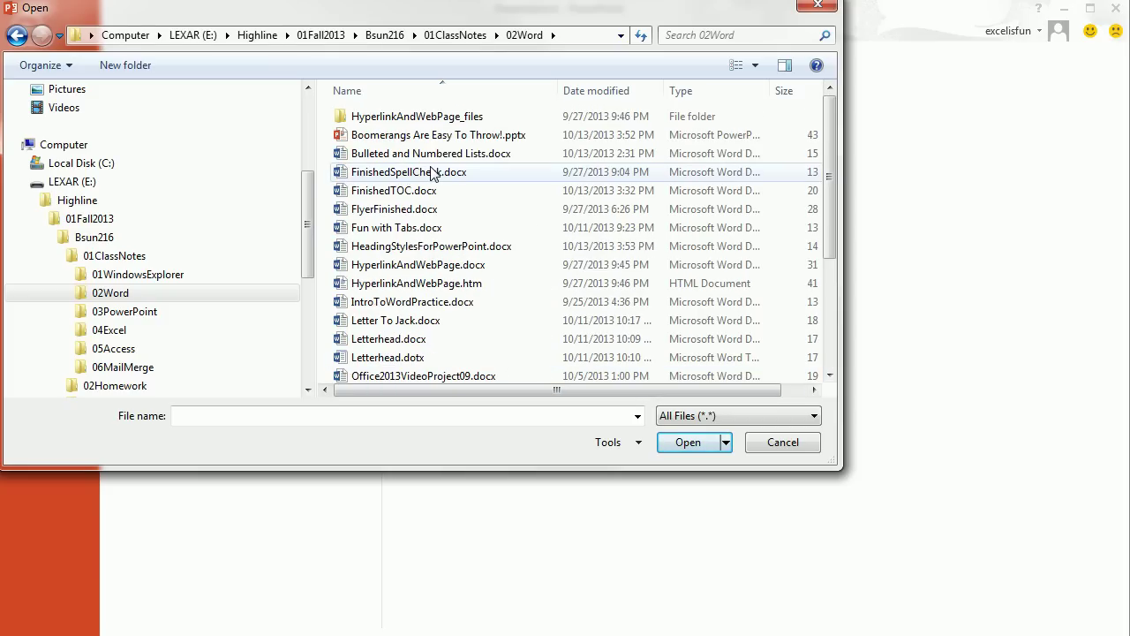
{"action": "left_click", "coordinate": [424, 254]}
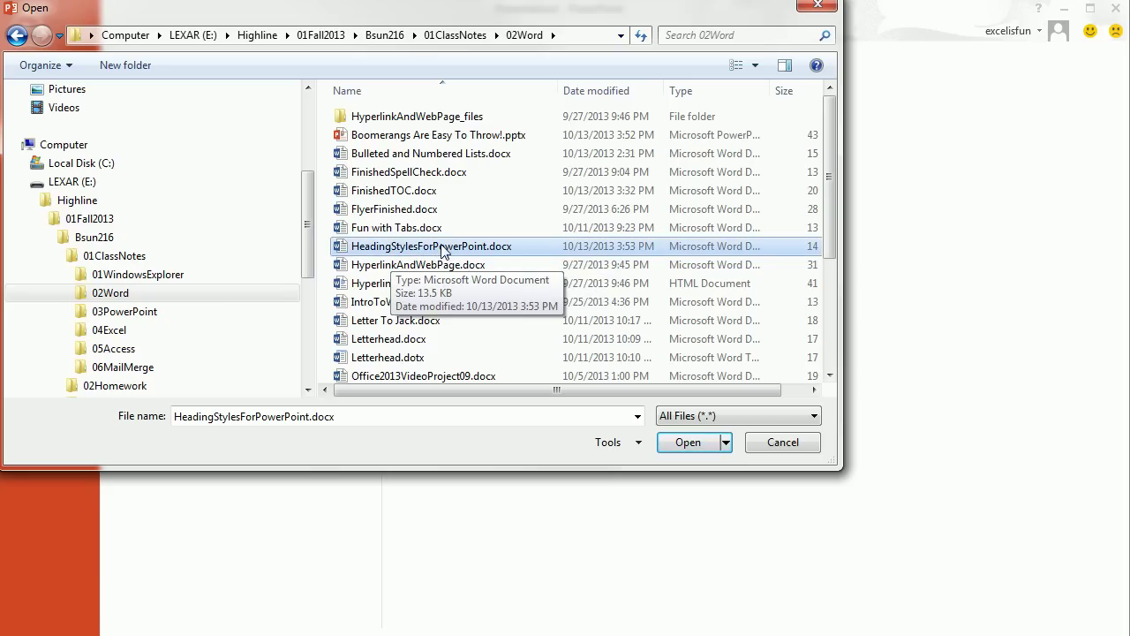
{"action": "double_click", "coordinate": [443, 254]}
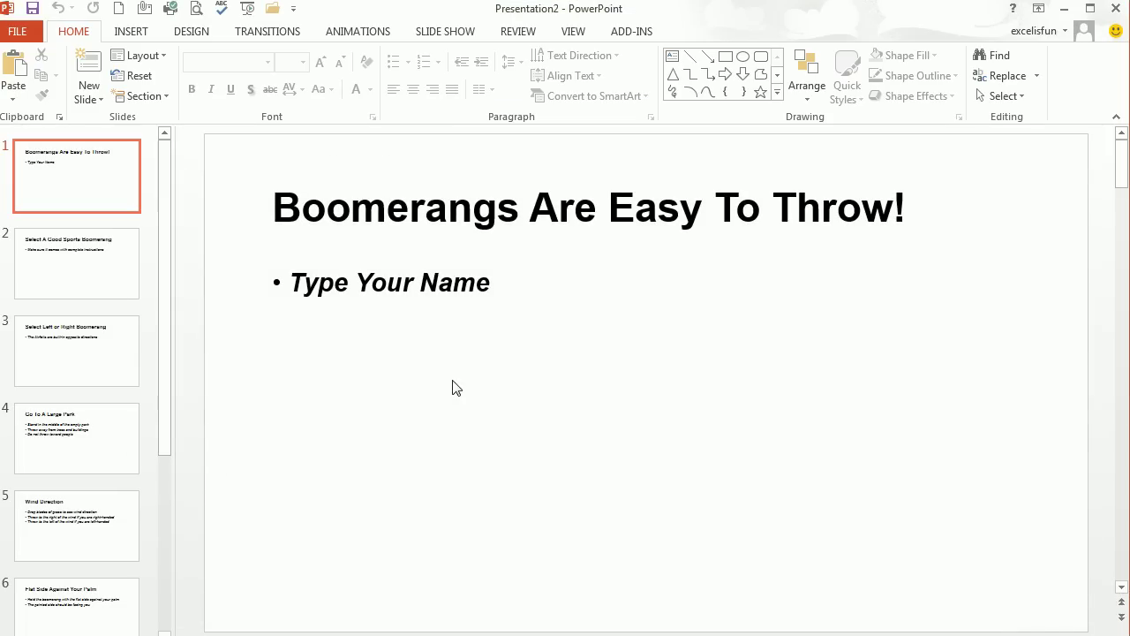
Save the presentation as Boomerangs Are Easy To Throw!-Second.pptx in the 03PowerPoint folder under 01ClassNotes on the LEXAR (E:) drive.
{"action": "key", "text": "F12"}
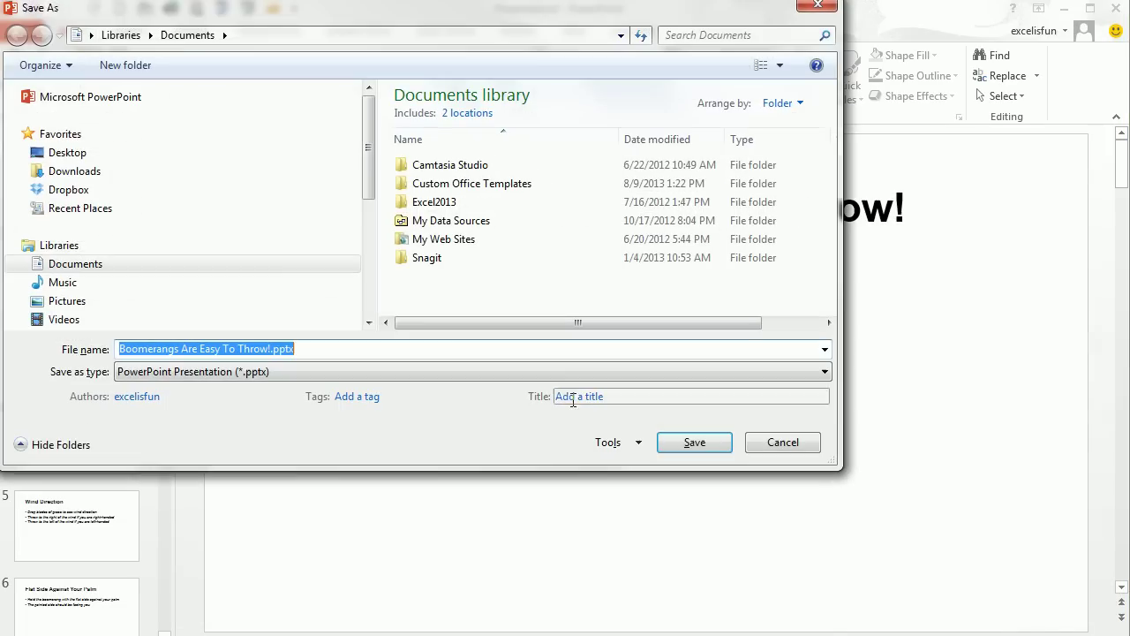
{"action": "left_click", "coordinate": [272, 351]}
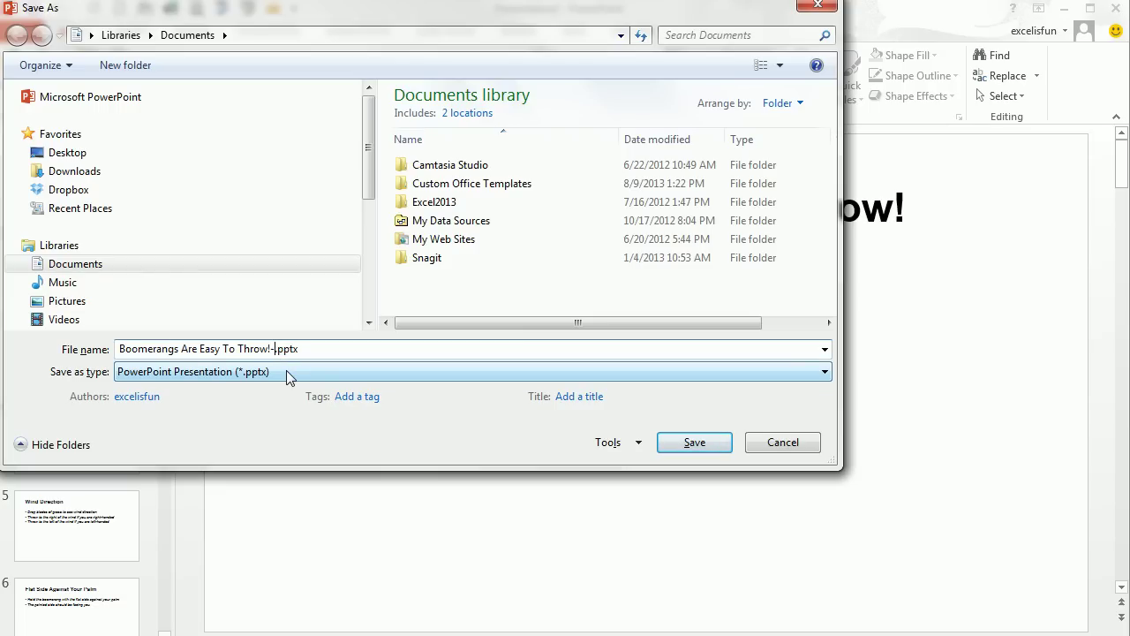
{"action": "type", "text": "-Second"}
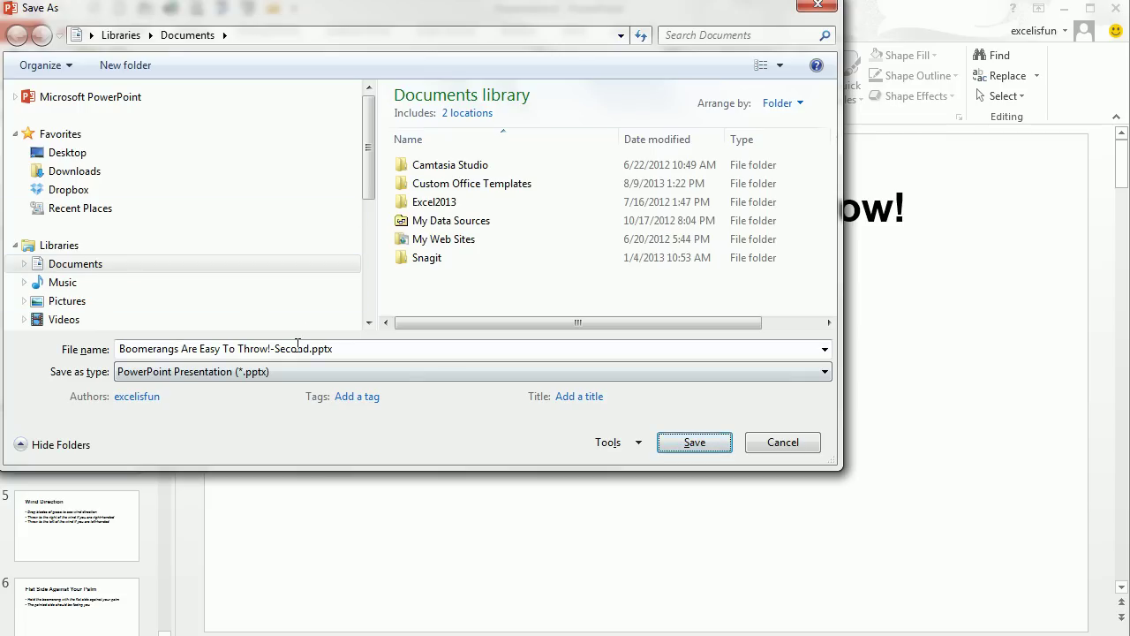
{"action": "left_click_drag", "start_coordinate": [363, 131], "coordinate": [361, 256]}
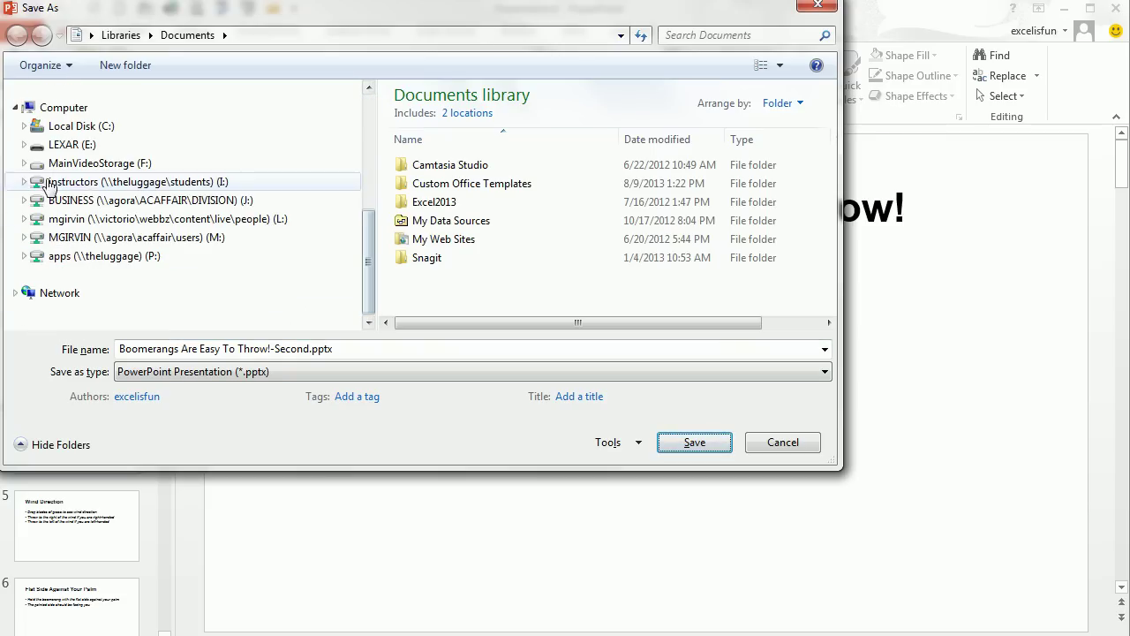
{"action": "left_click", "coordinate": [26, 145]}
{"action": "left_click", "coordinate": [32, 163]}
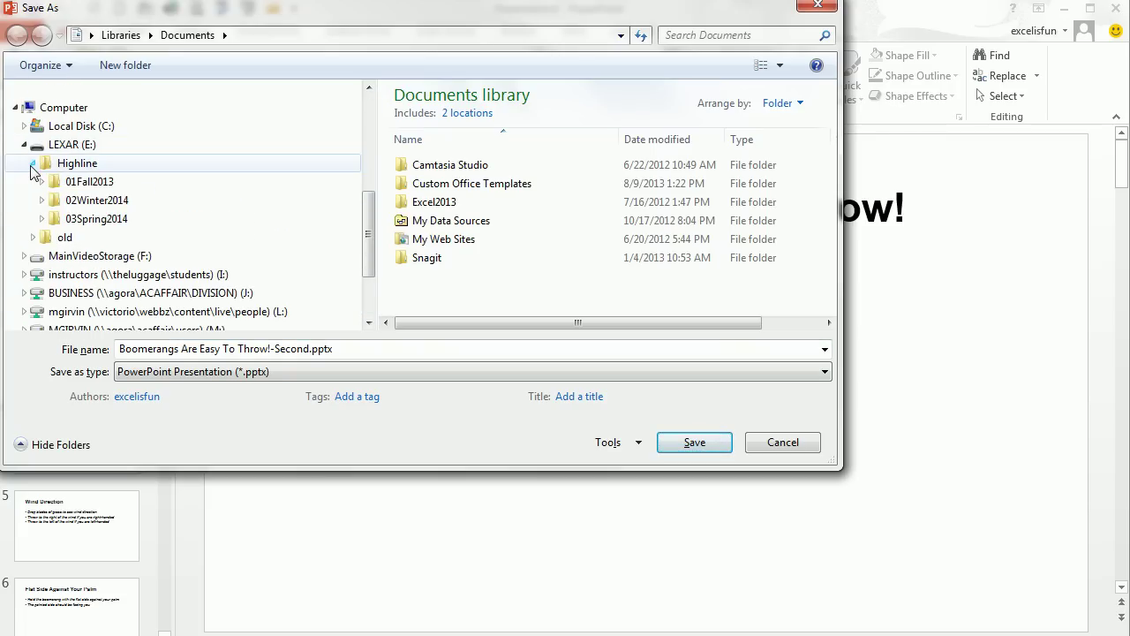
{"action": "left_click", "coordinate": [42, 182]}
{"action": "left_click", "coordinate": [50, 199]}
{"action": "left_click", "coordinate": [59, 218]}
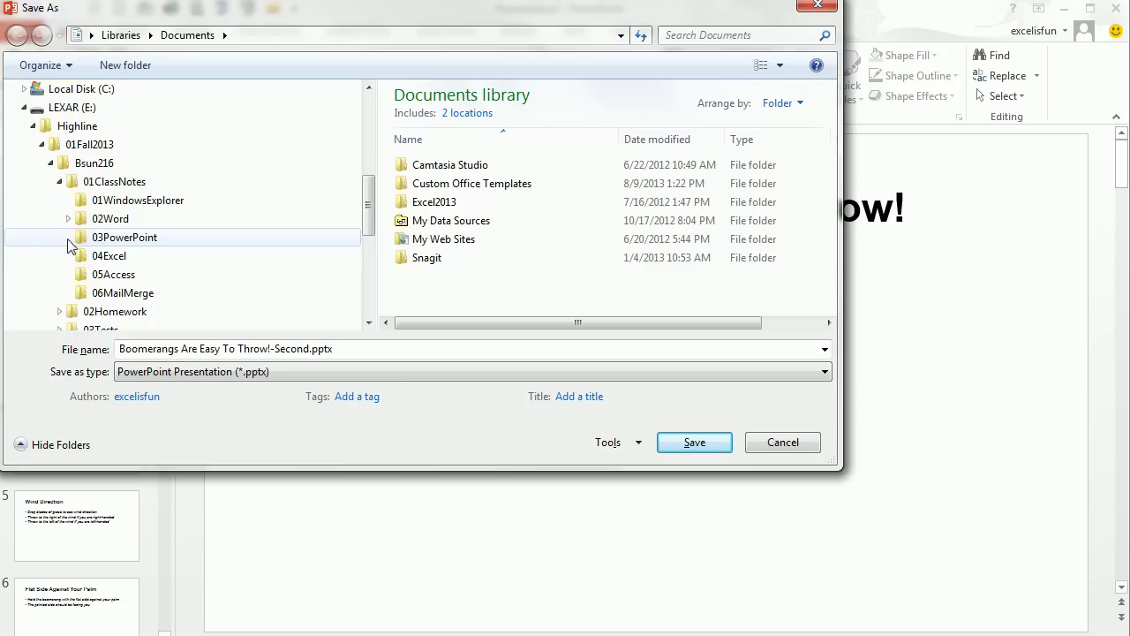
{"action": "left_click", "coordinate": [128, 246]}
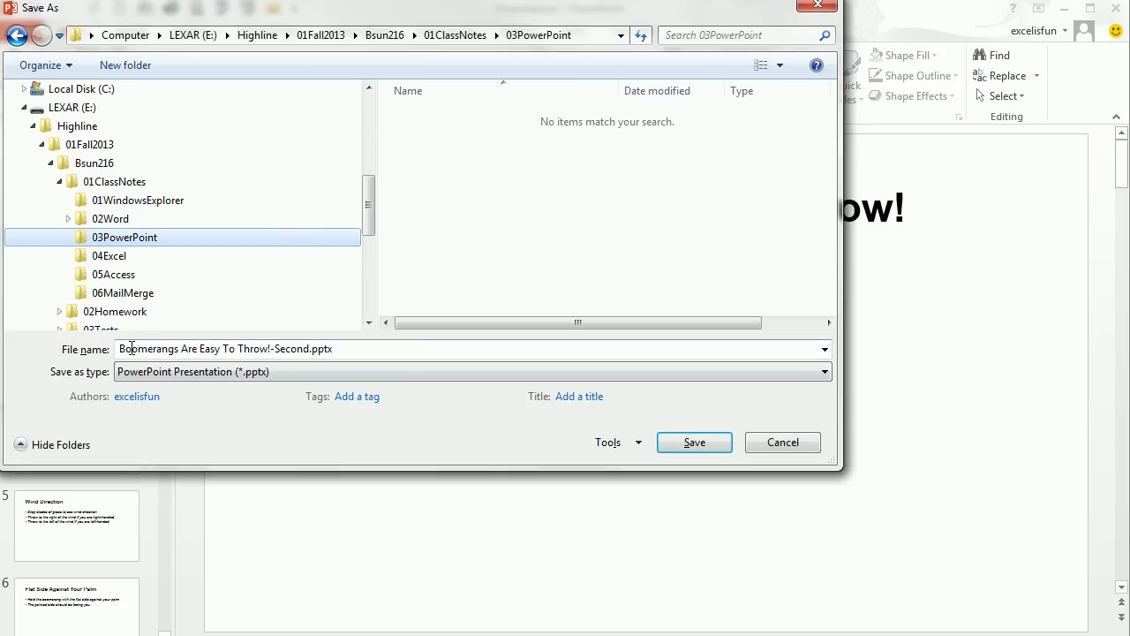
{"action": "left_click", "coordinate": [694, 443]}
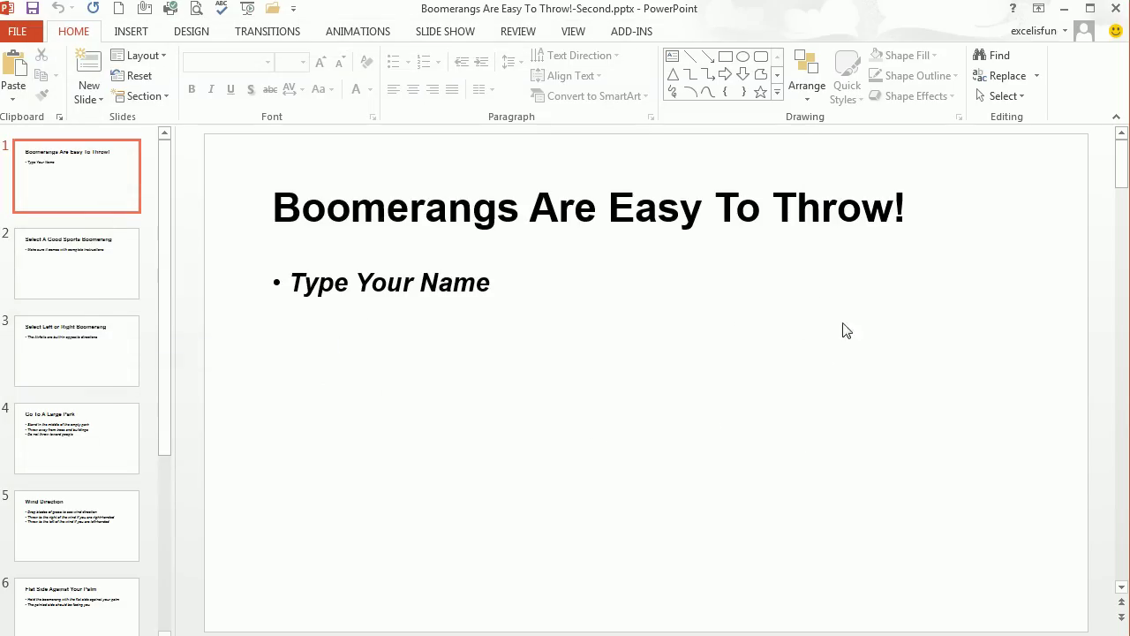